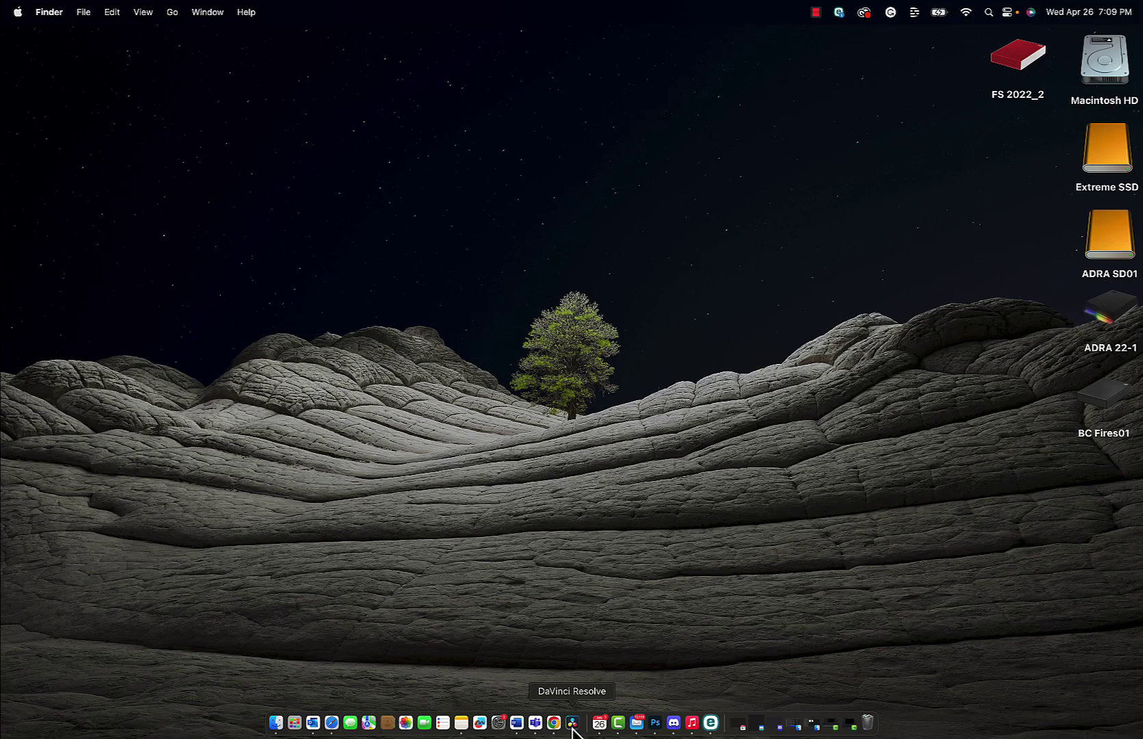
# - Launch DaVinci Resolve from the Dock to bring up the Project Manager
pyautogui.click(572, 724)
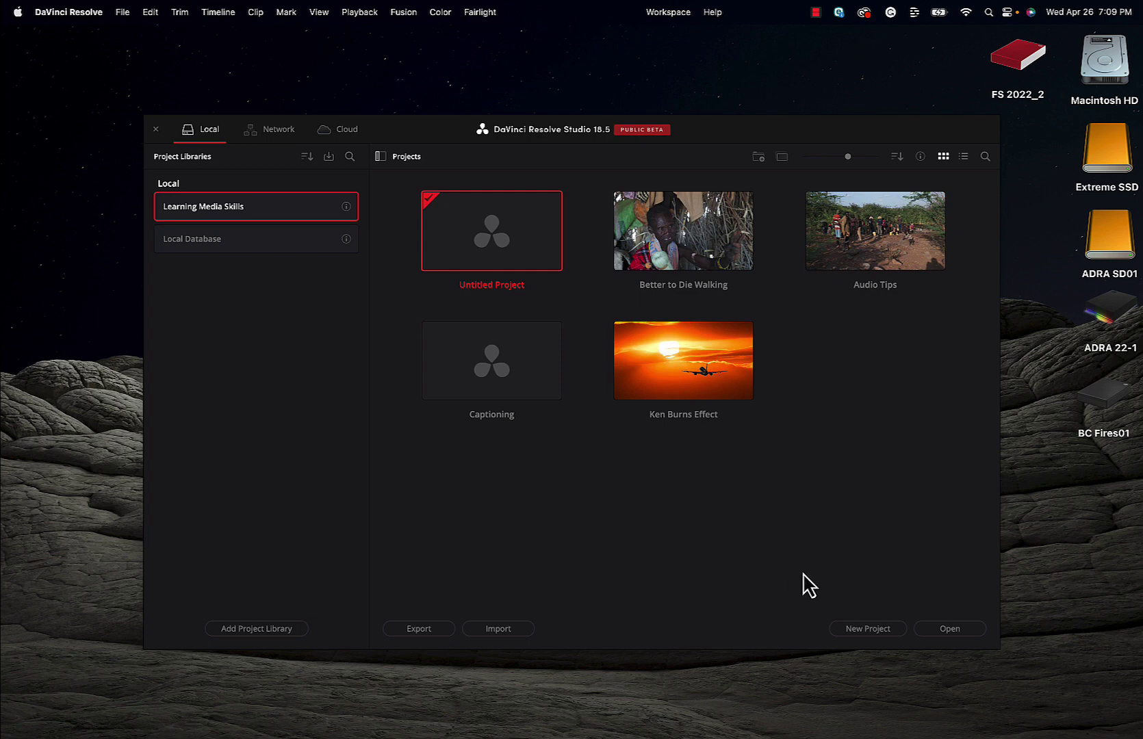
# - Open the Better to Die Walking project and scrub Timeline 1's playhead back to an earlier frame
pyautogui.doubleClick(695, 231)
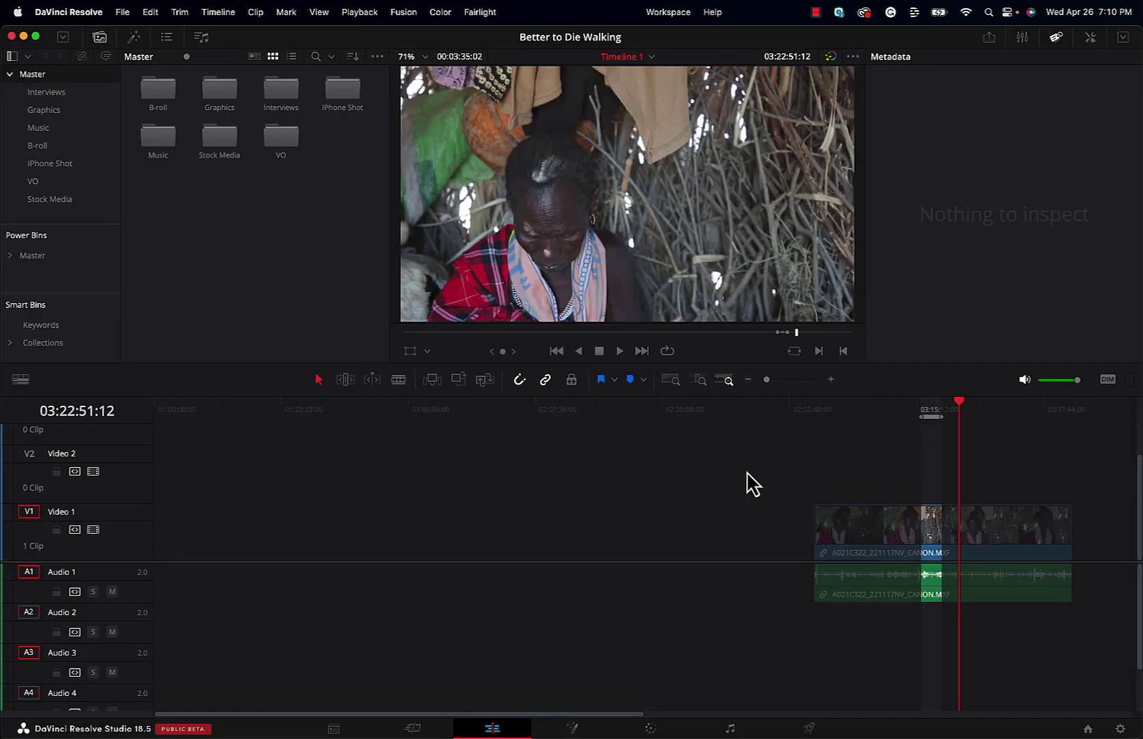
pyautogui.moveTo(959, 408); pyautogui.dragTo(909, 416)
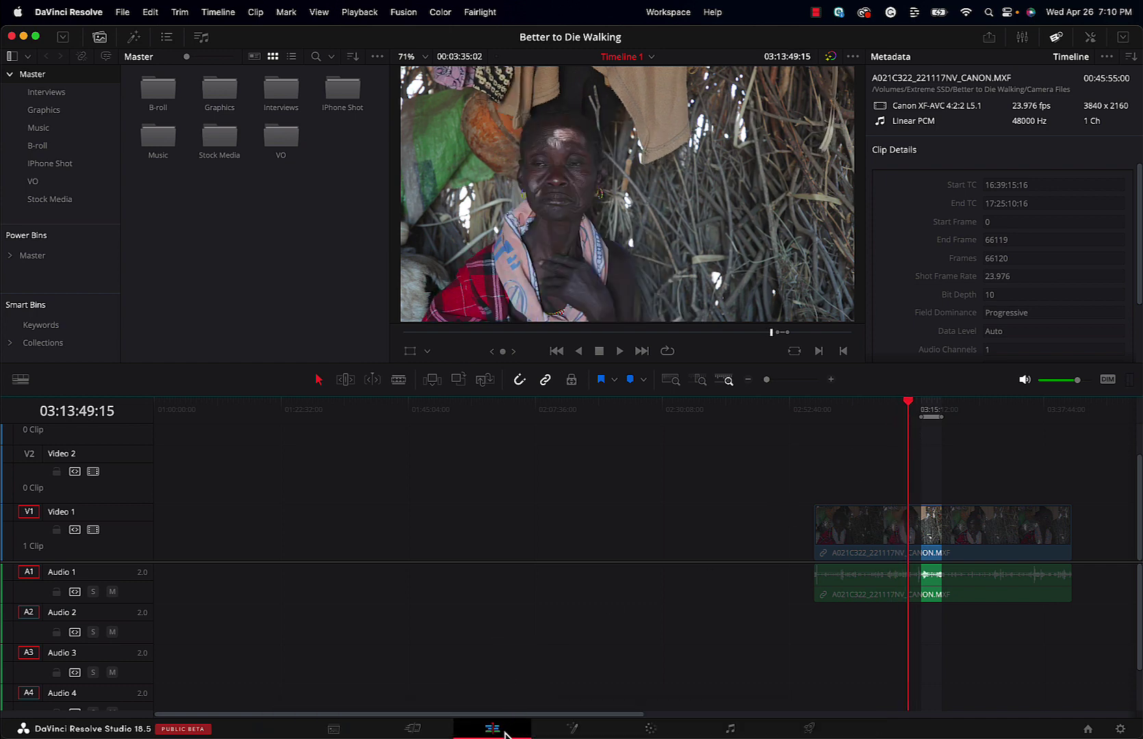
# - Switch to the Media page and select the Music bin
pyautogui.click(331, 730)
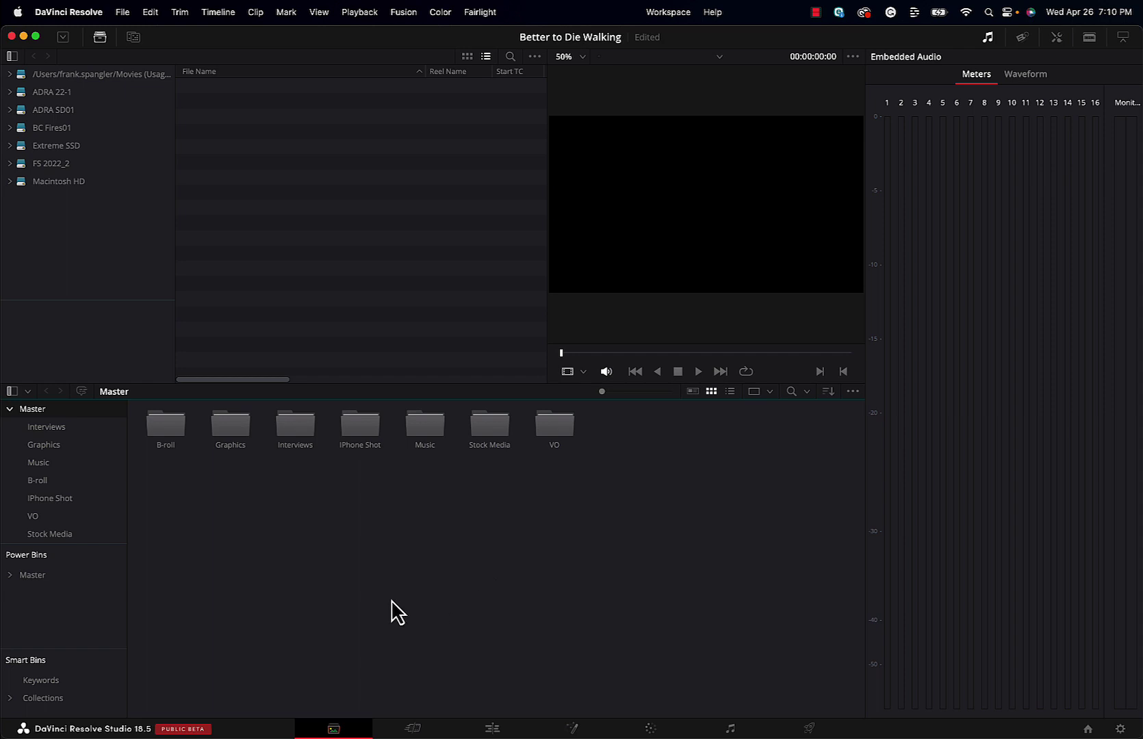
pyautogui.click(34, 464)
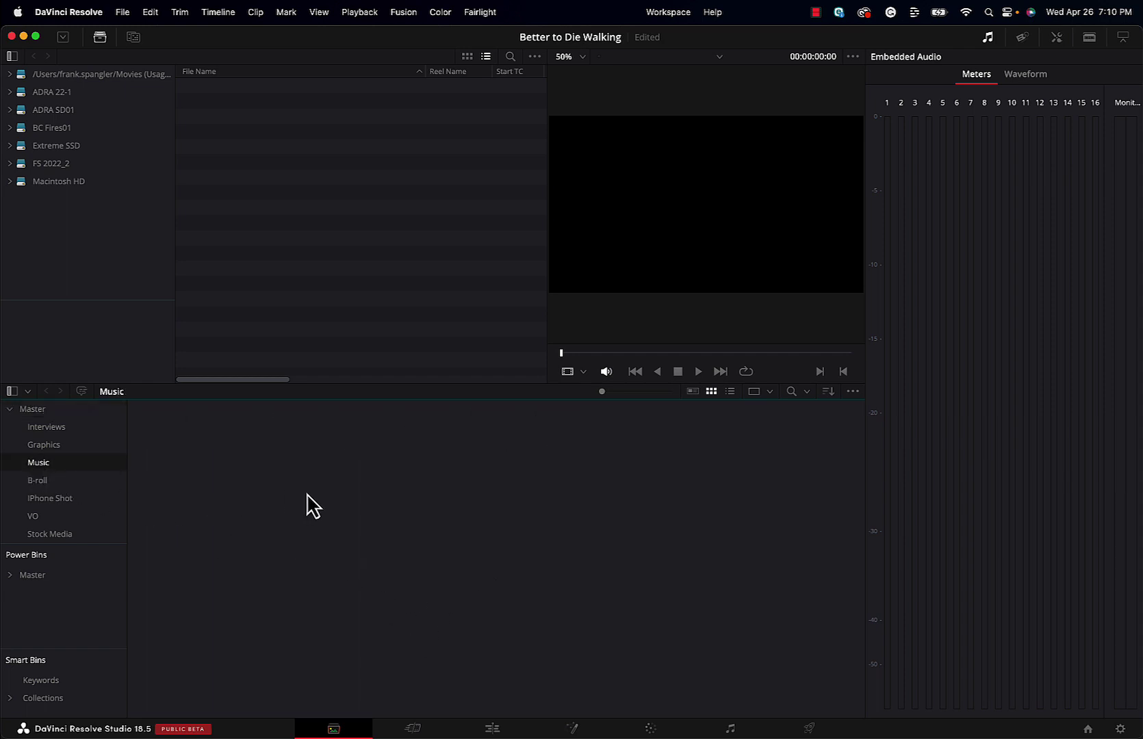
pyautogui.click(41, 466)
# - Browse the BC Fires01 drive in Media Storage down into its Sorted Music folder
pyautogui.click(31, 128)
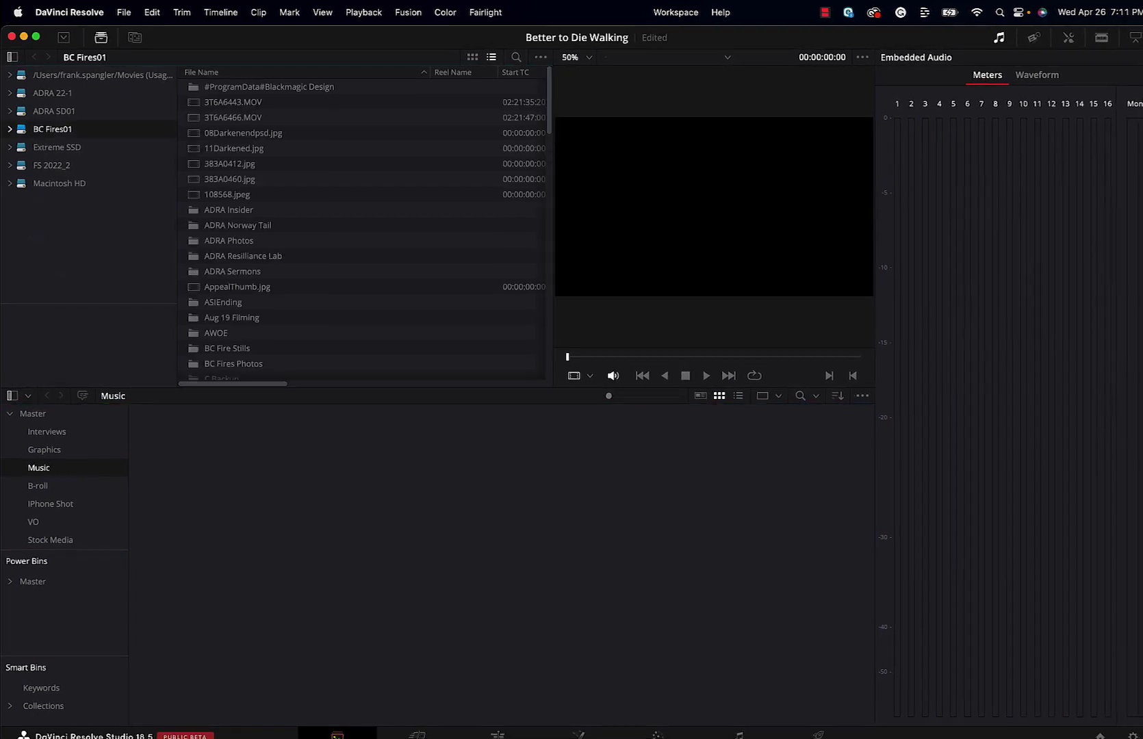
pyautogui.doubleClick(26, 130)
pyautogui.scroll(-15, 288, 283)
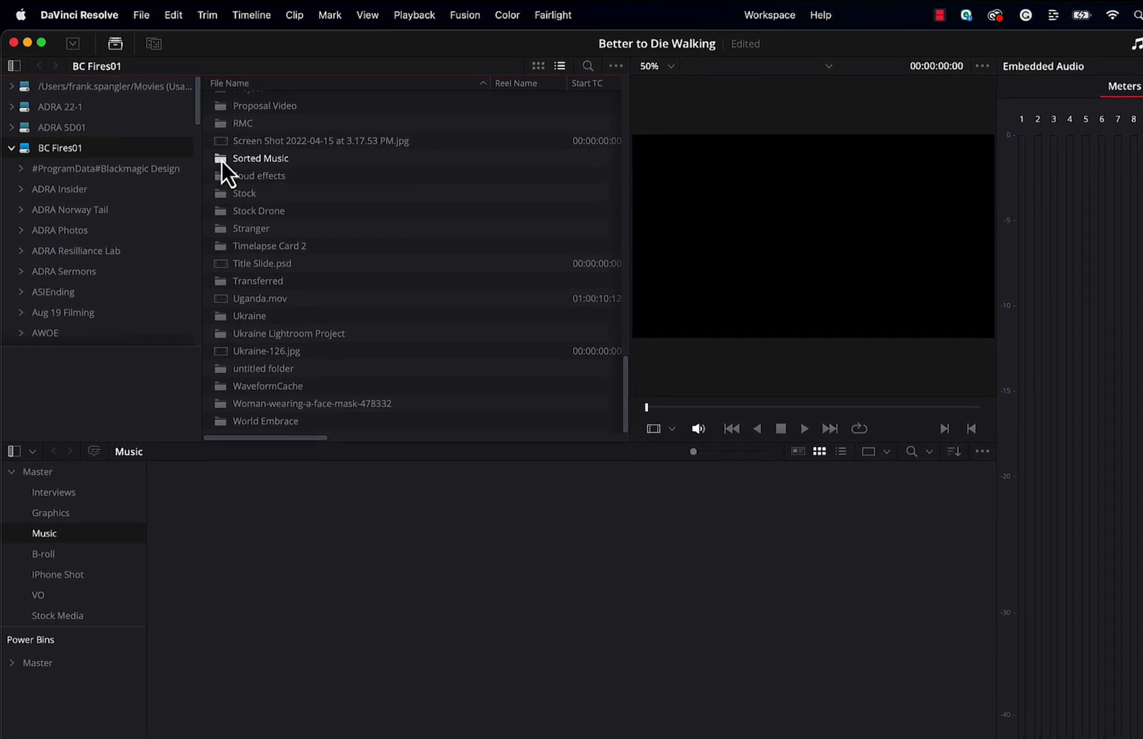
pyautogui.doubleClick(220, 159)
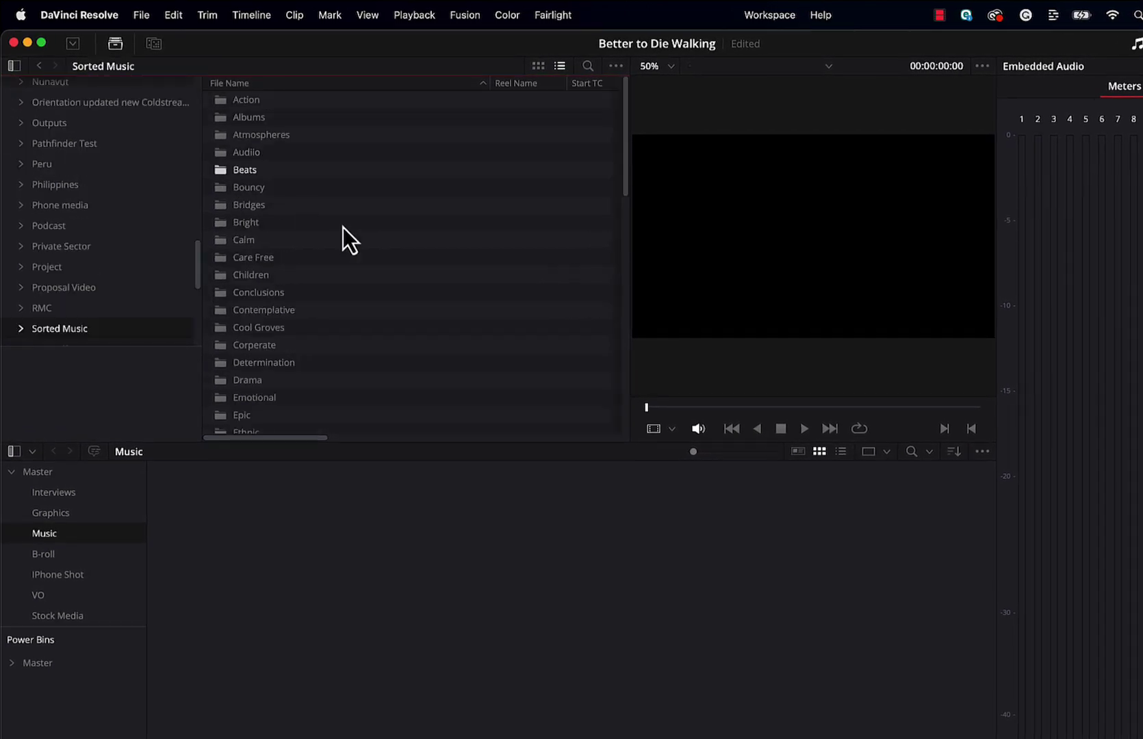
# - Drag the Sorted Music folder from Media Storage into the media pool's bin list under Master
pyautogui.scroll(-10, 625, 379)
pyautogui.moveTo(626, 380); pyautogui.dragTo(610, 167)
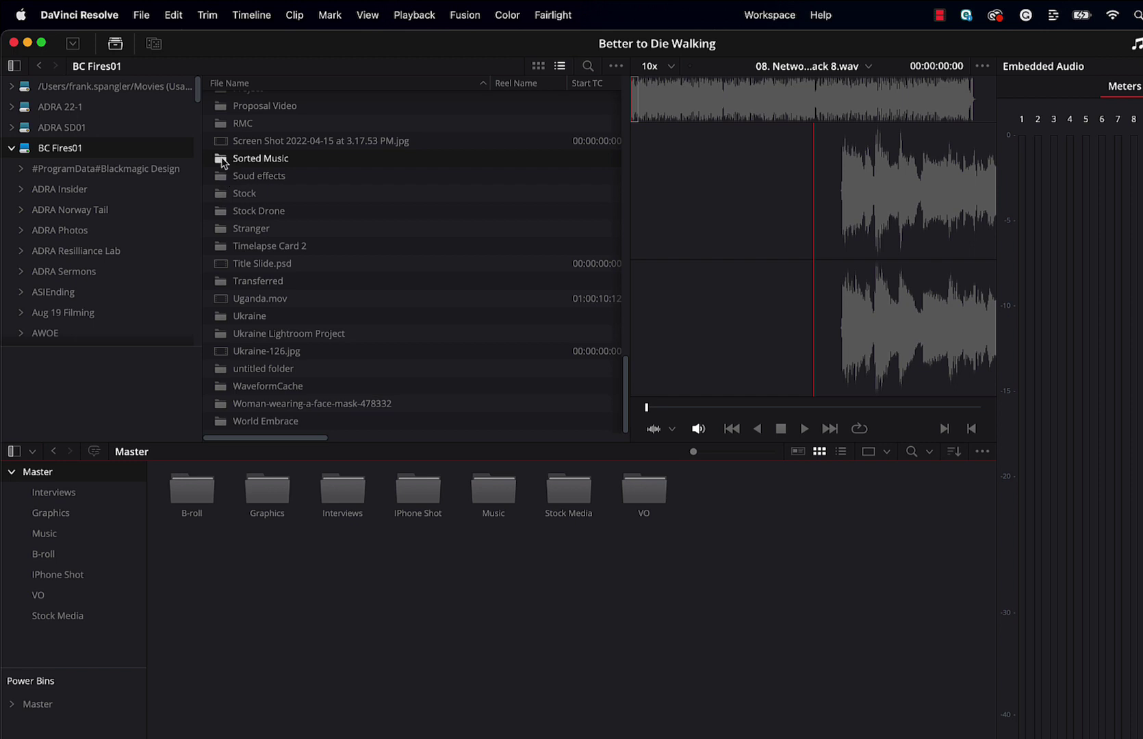
pyautogui.moveTo(223, 162); pyautogui.dragTo(464, 658)
pyautogui.moveTo(465, 659); pyautogui.dragTo(57, 534)
pyautogui.moveTo(58, 534); pyautogui.dragTo(54, 642)
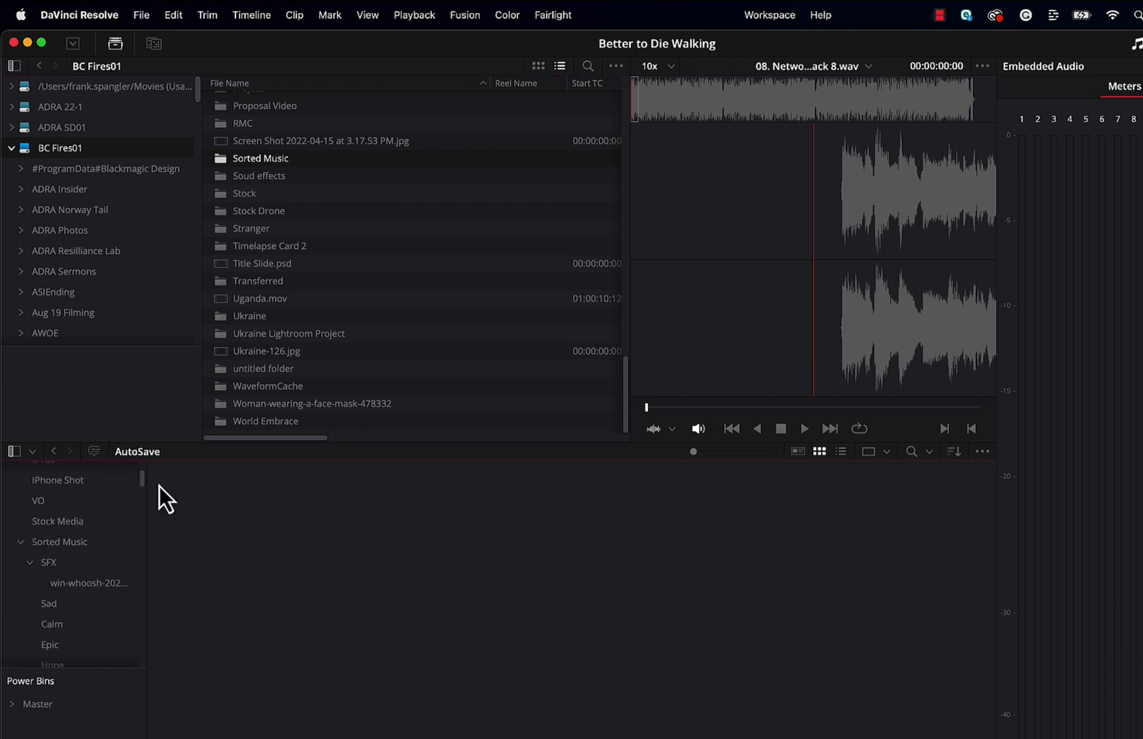
# - Browse the Sorted Music bin through Stings and First Nations into the Hope bin
pyautogui.click(21, 542)
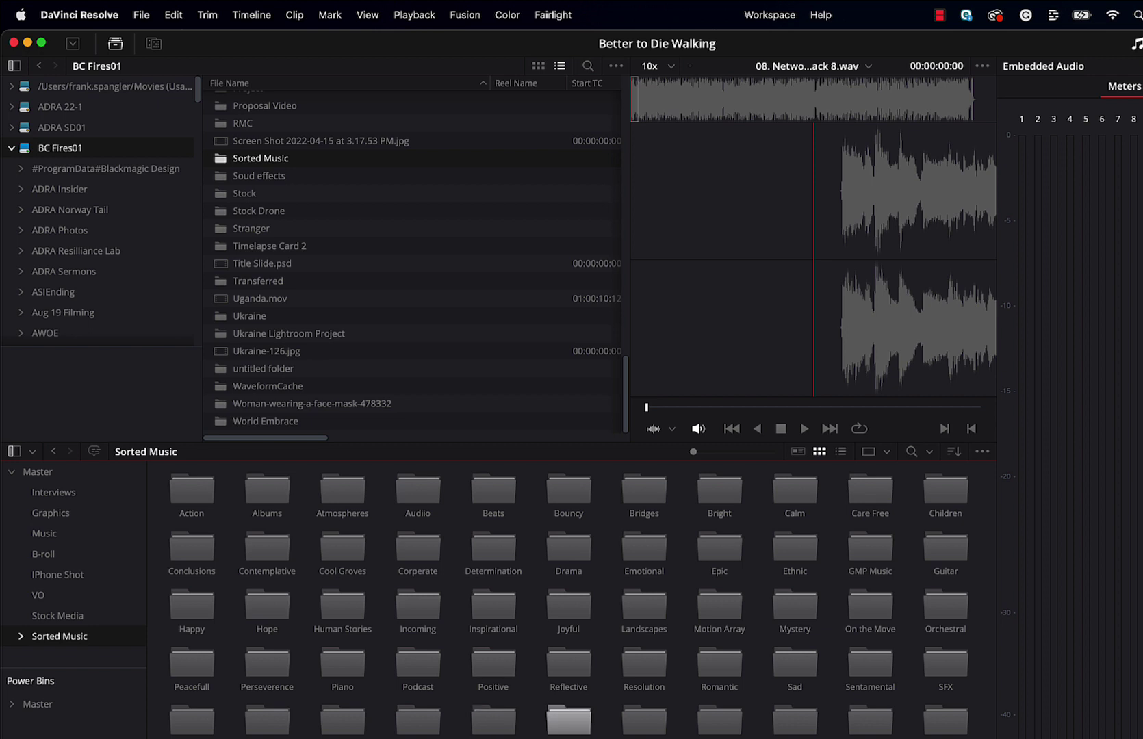
pyautogui.doubleClick(491, 727)
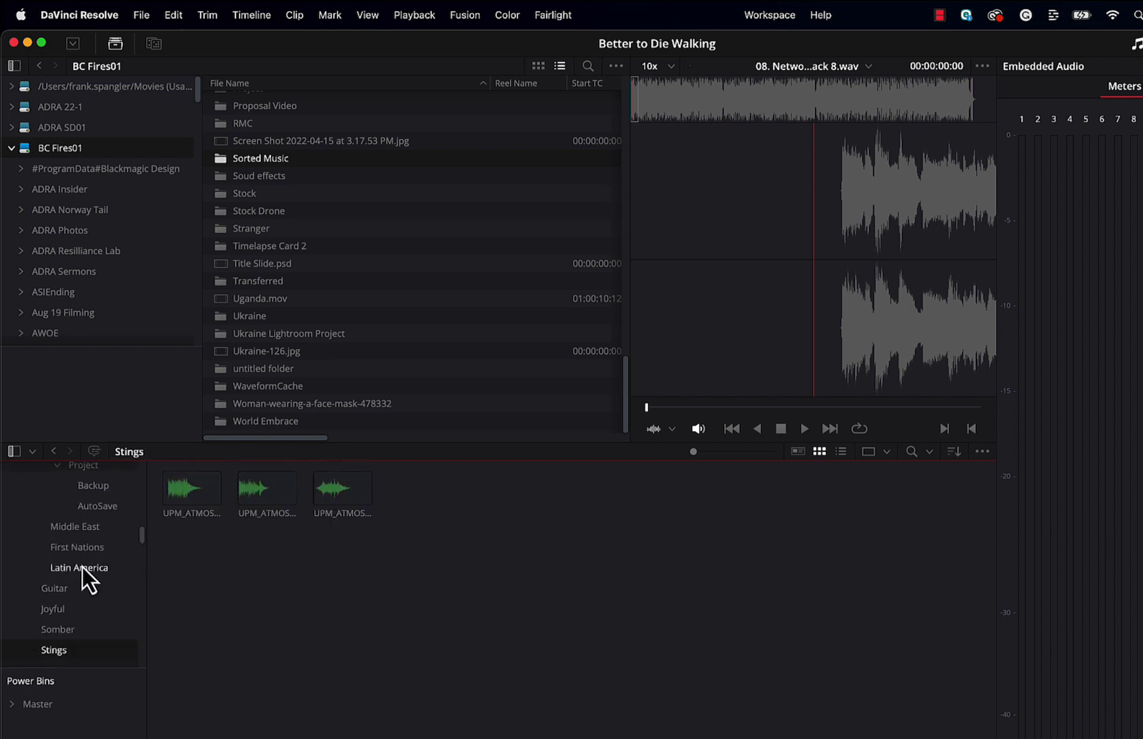
pyautogui.click(77, 547)
pyautogui.scroll(5, 81, 534)
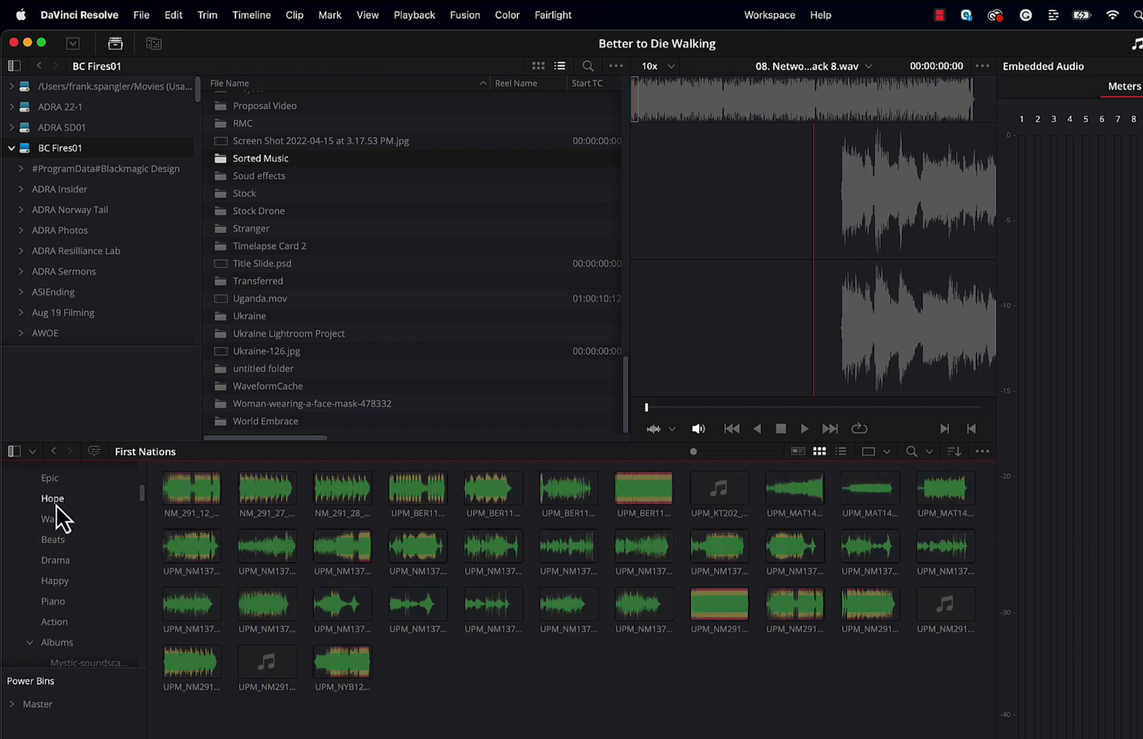
pyautogui.click(57, 505)
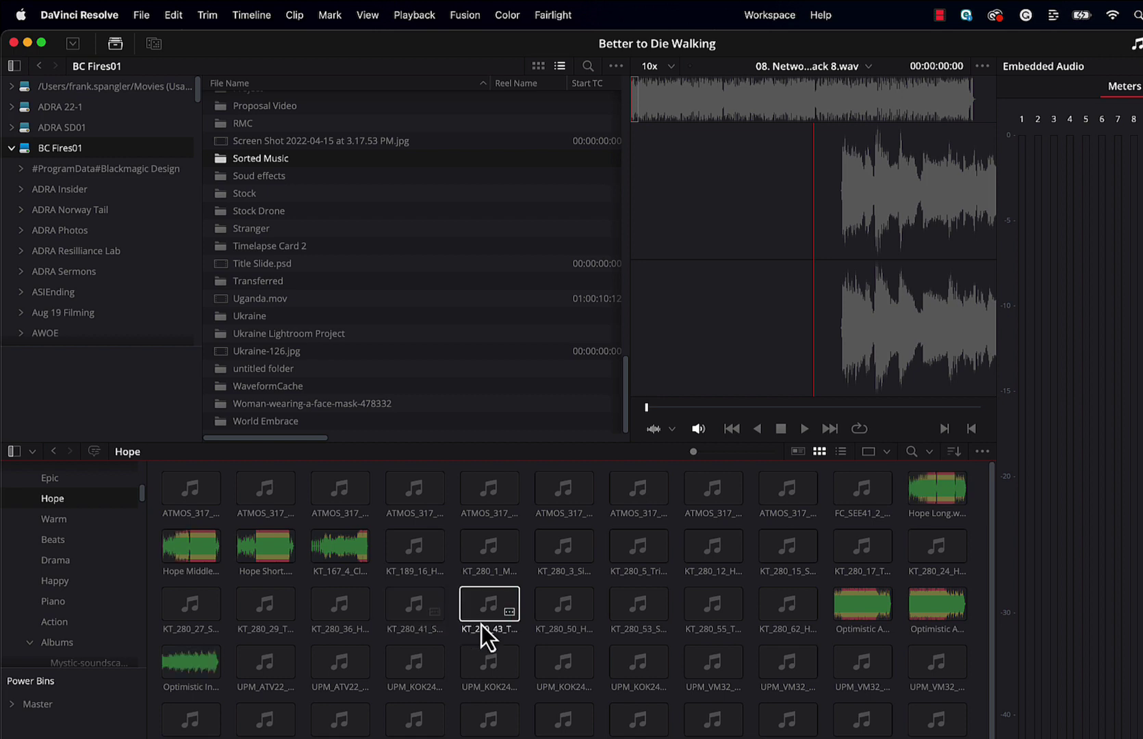
# - Select and deselect a KT_280 clip, then return to the Edit page with Shift+4
pyautogui.click(628, 636)
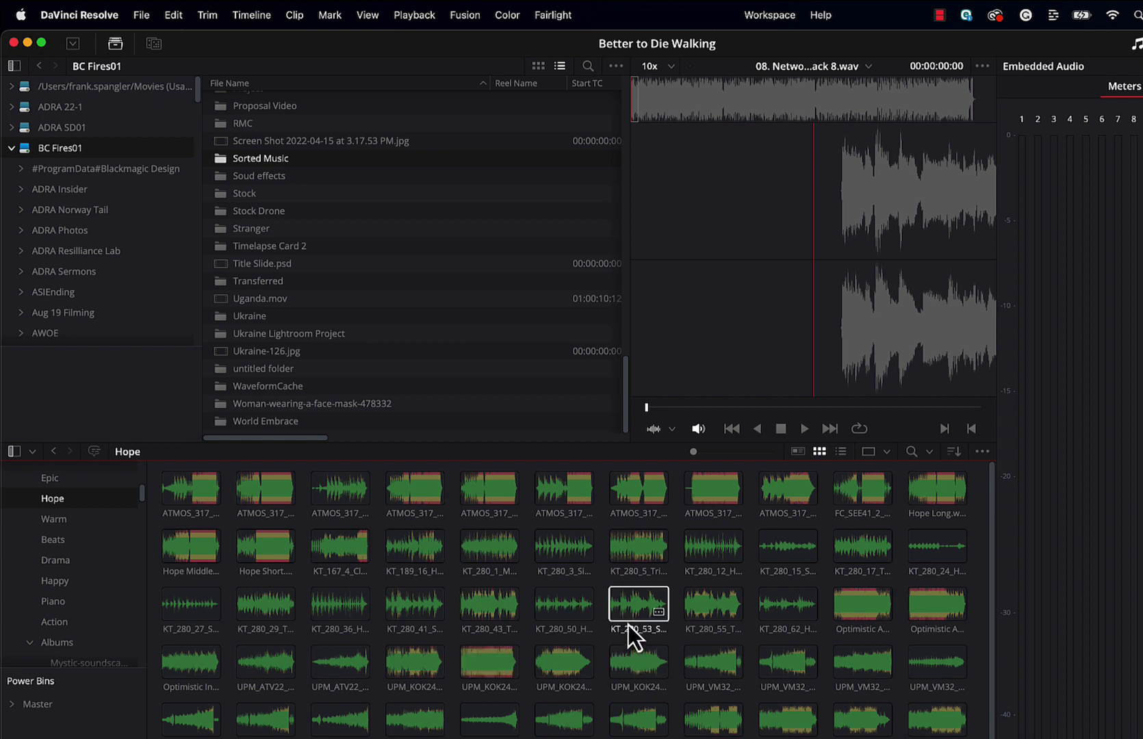
pyautogui.click(582, 703)
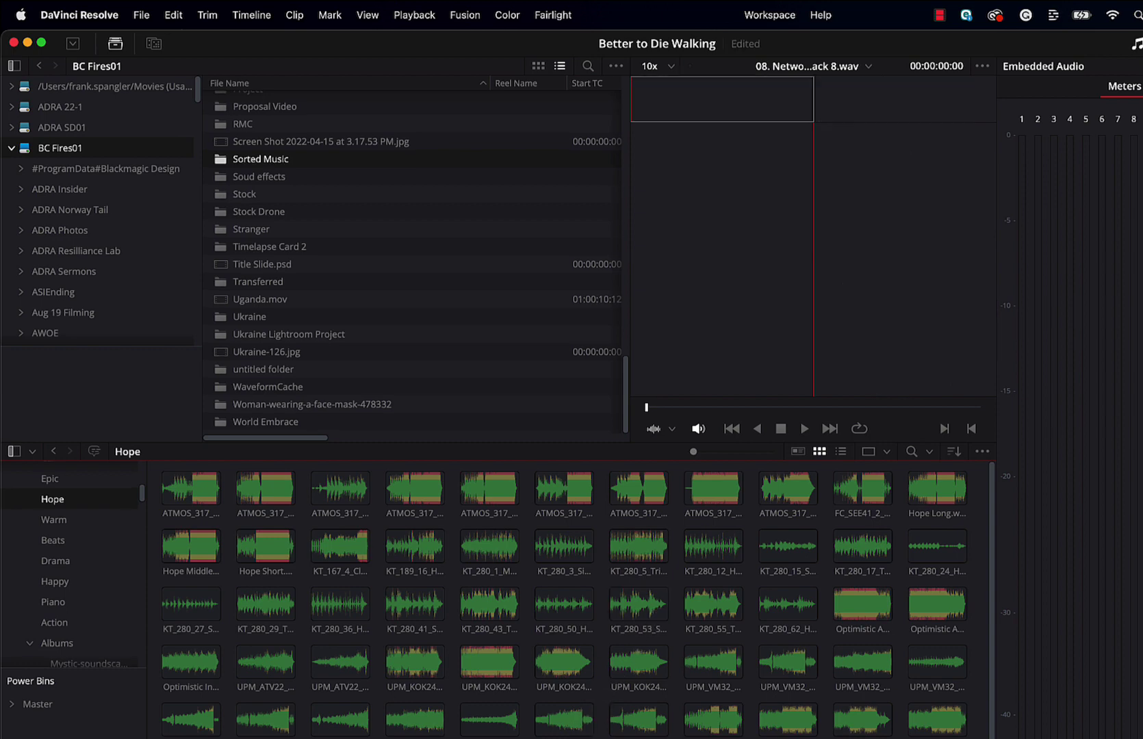
pyautogui.hotkey('shift', '4')
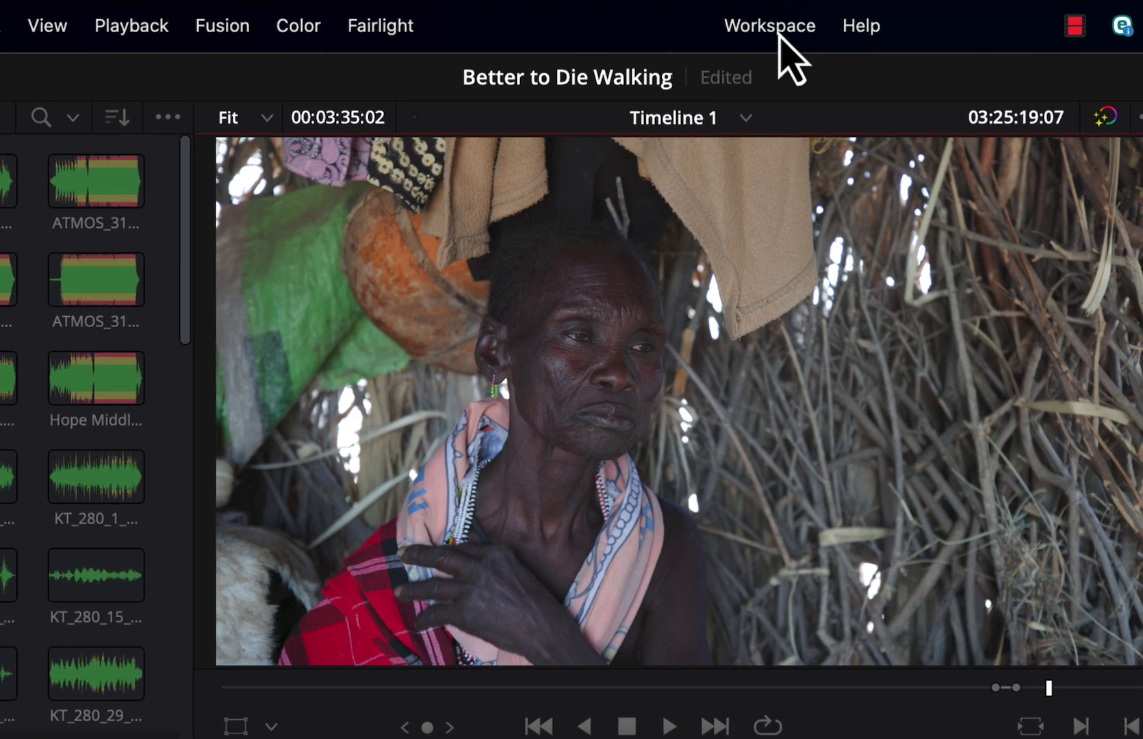
# - Turn on Workspace > Dual Screen
pyautogui.click(778, 32)
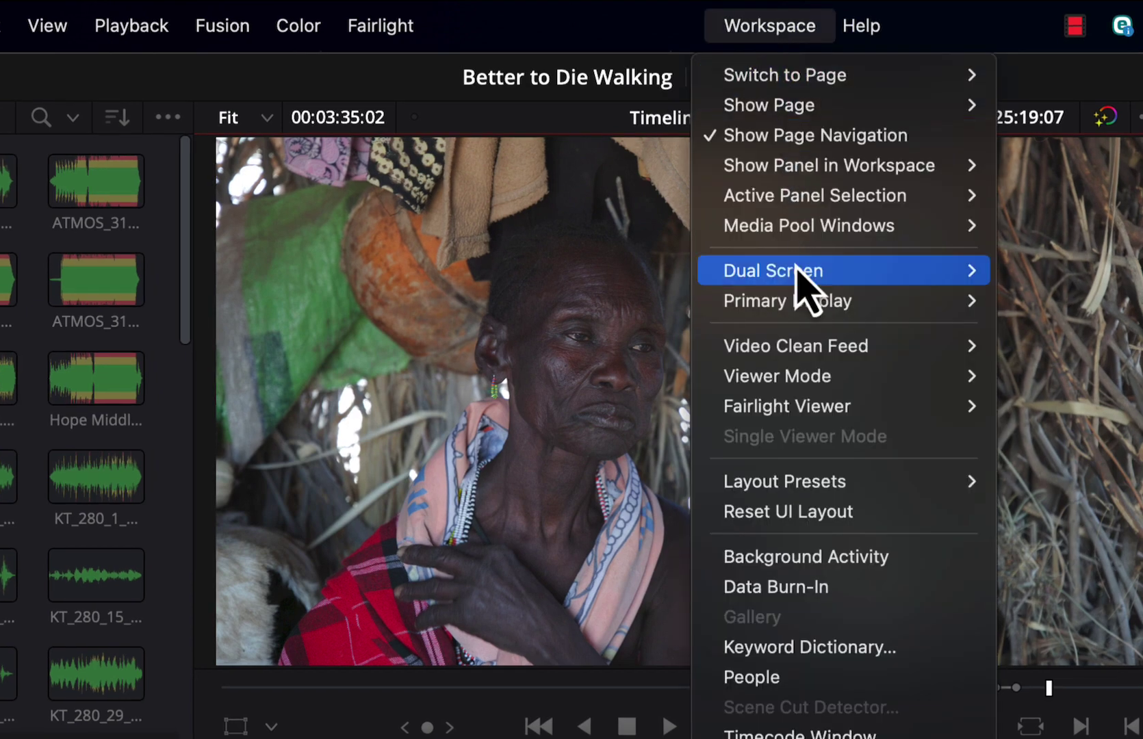
pyautogui.moveTo(801, 277)
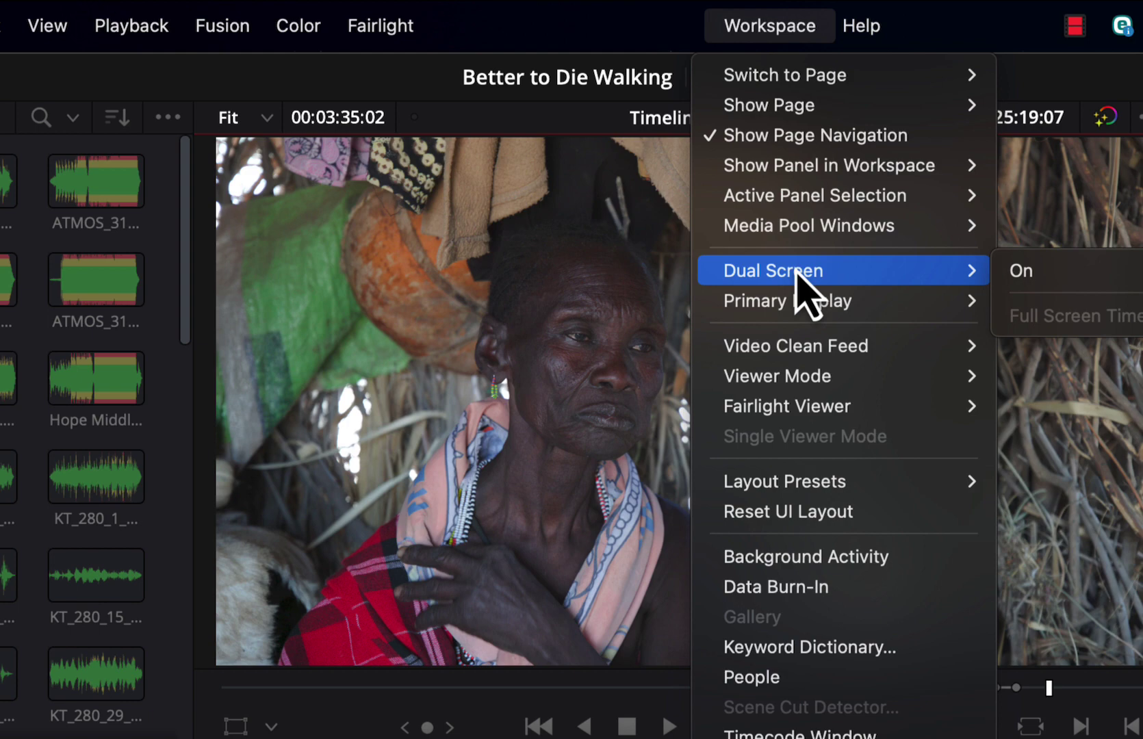
pyautogui.click(1026, 273)
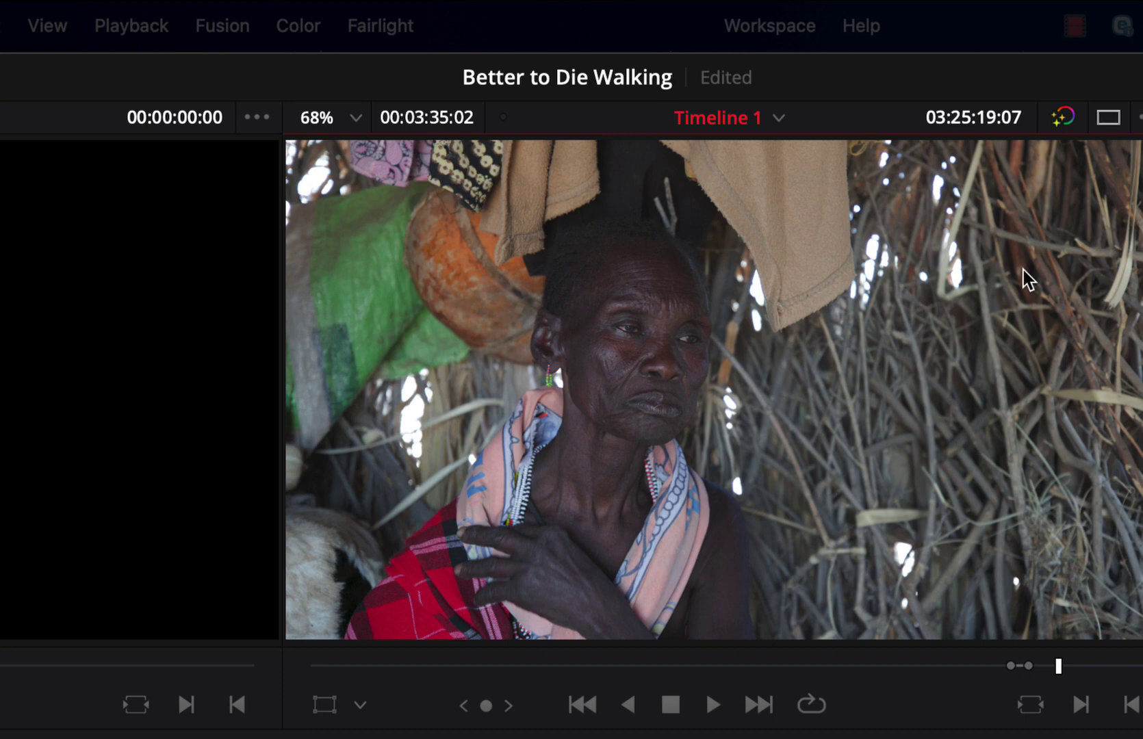
# - Bring up the Workspace menu's Primary Display choices
pyautogui.click(773, 26)
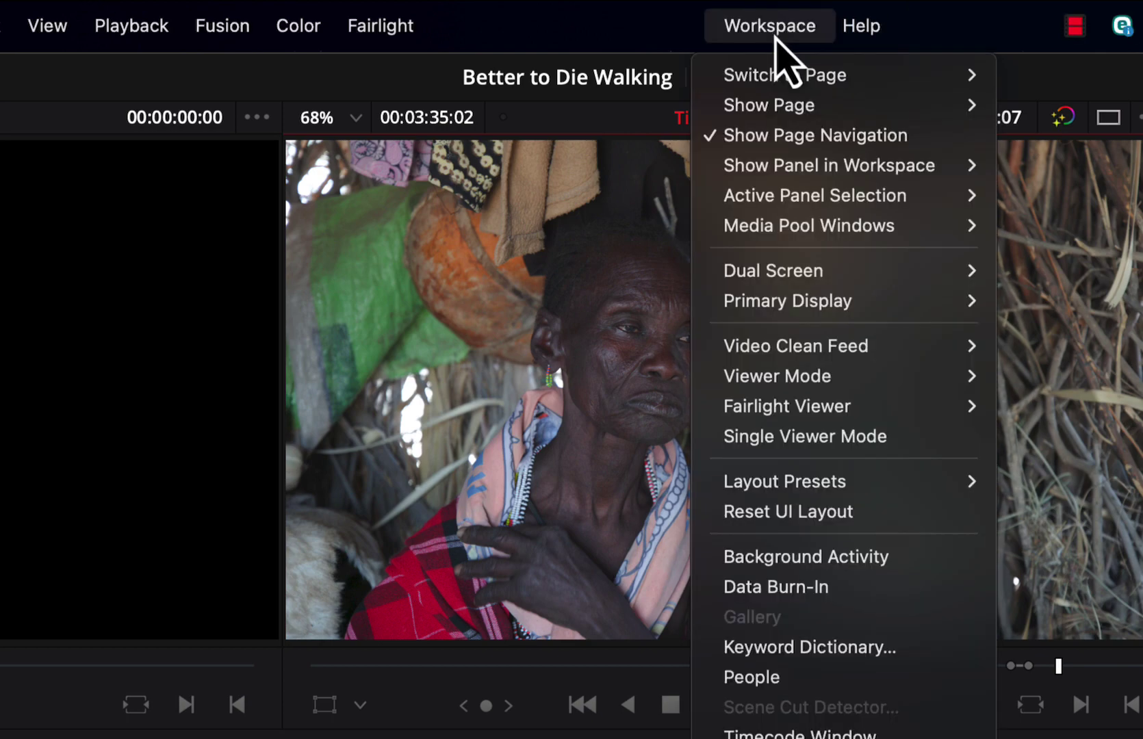
pyautogui.moveTo(822, 287)
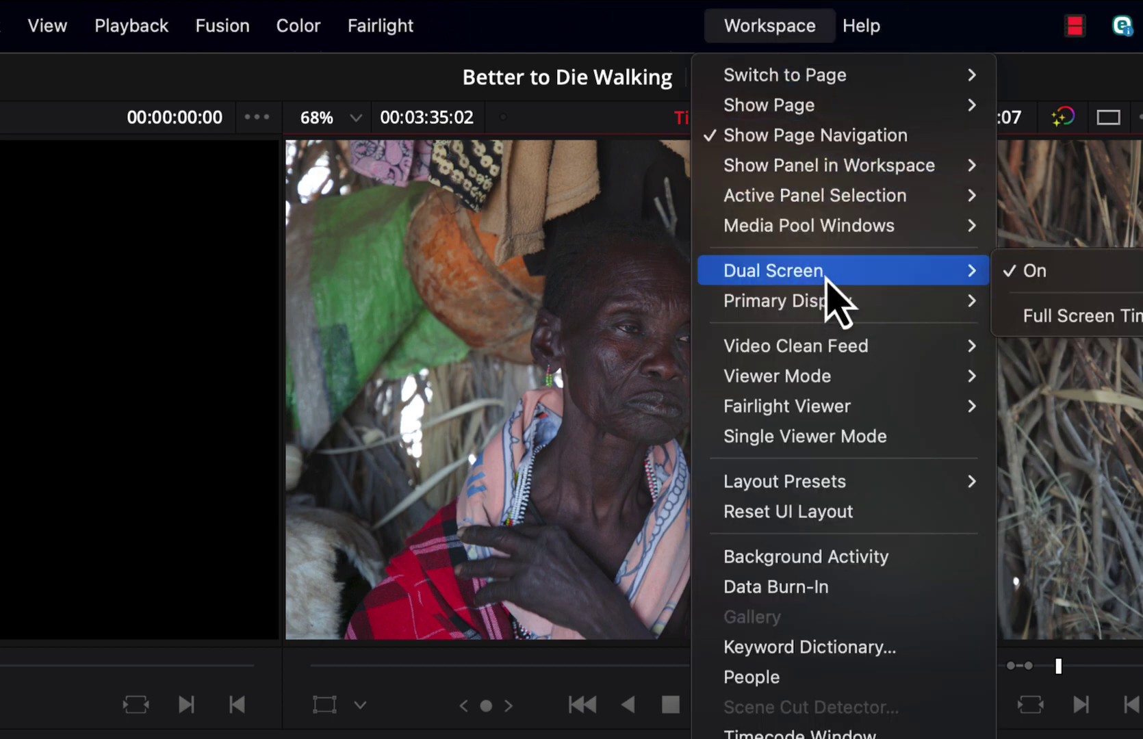
pyautogui.moveTo(883, 301)
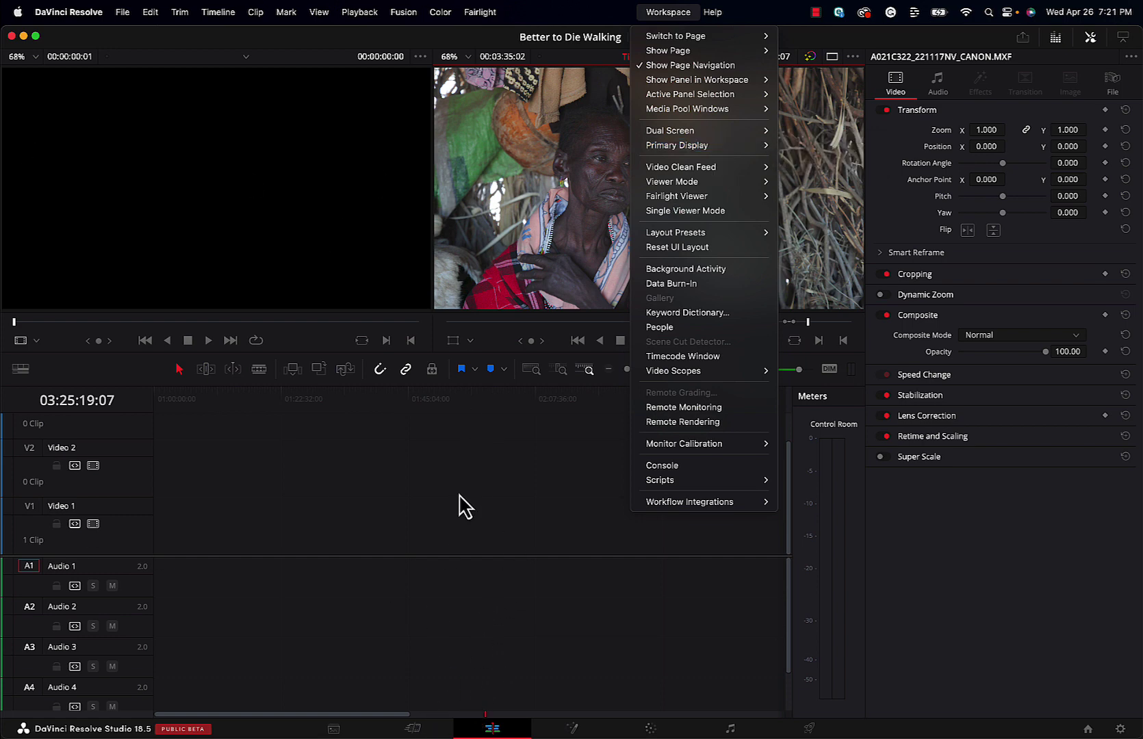
# - Make U28E590 the primary display and select the Master bin
pyautogui.moveTo(690, 148)
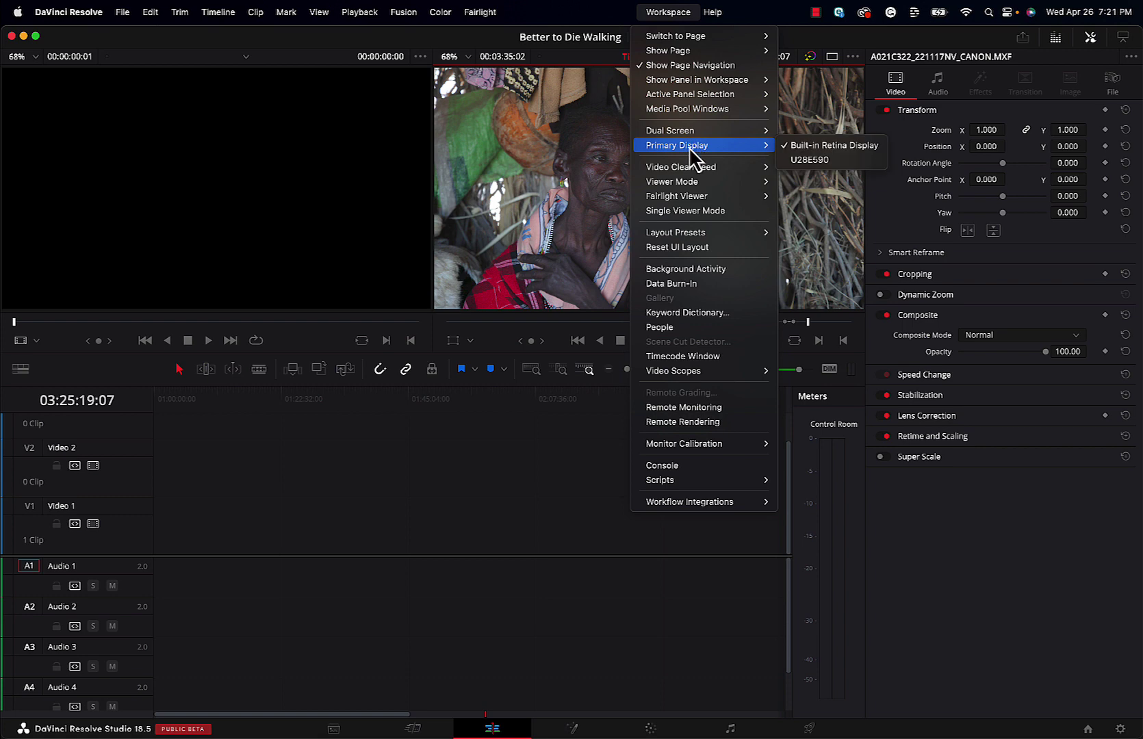
pyautogui.click(814, 159)
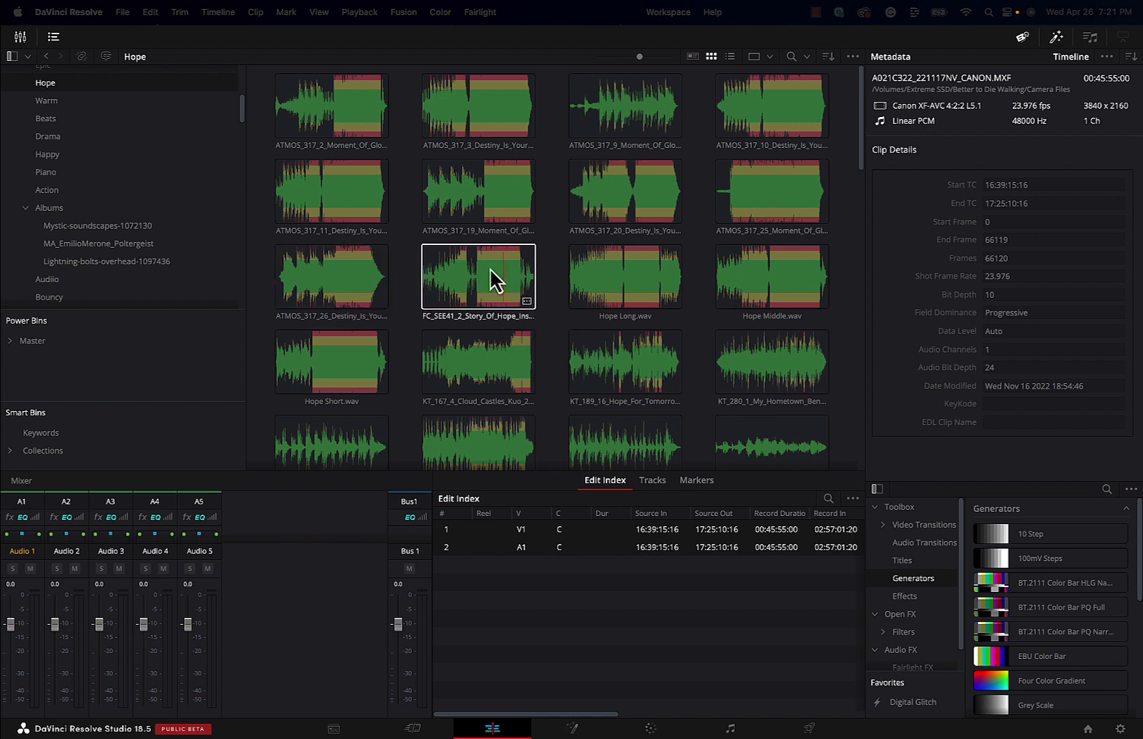
pyautogui.click(46, 83)
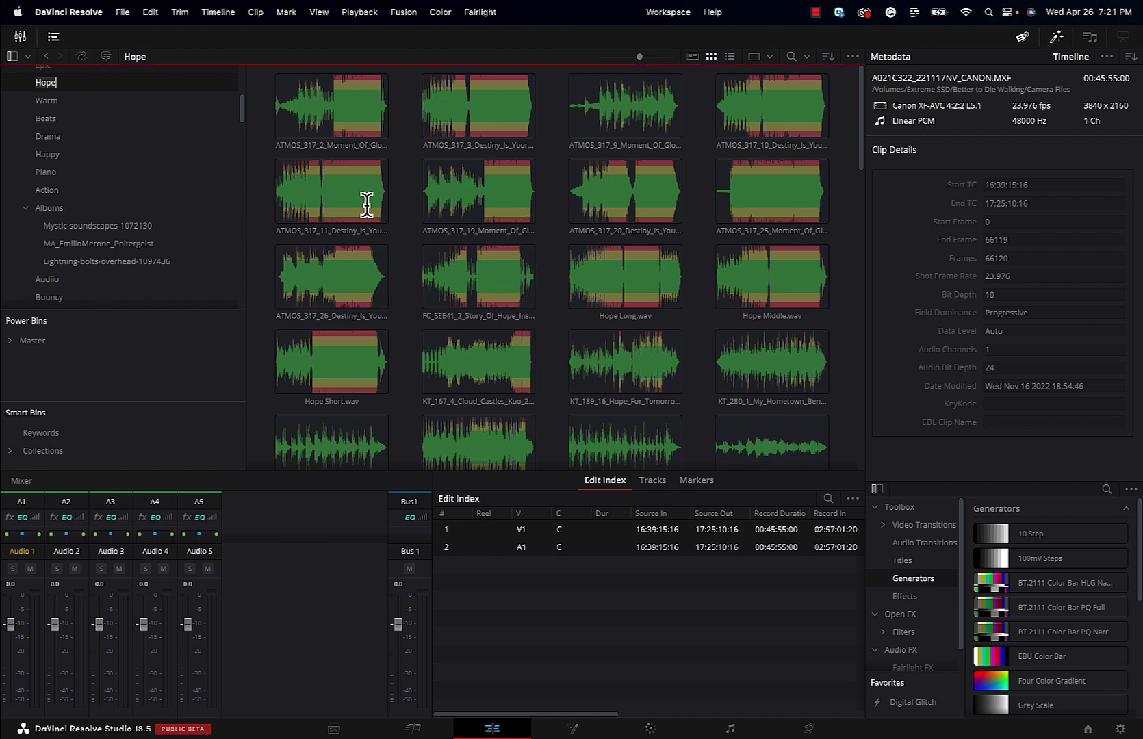
pyautogui.moveTo(242, 120); pyautogui.dragTo(224, 62)
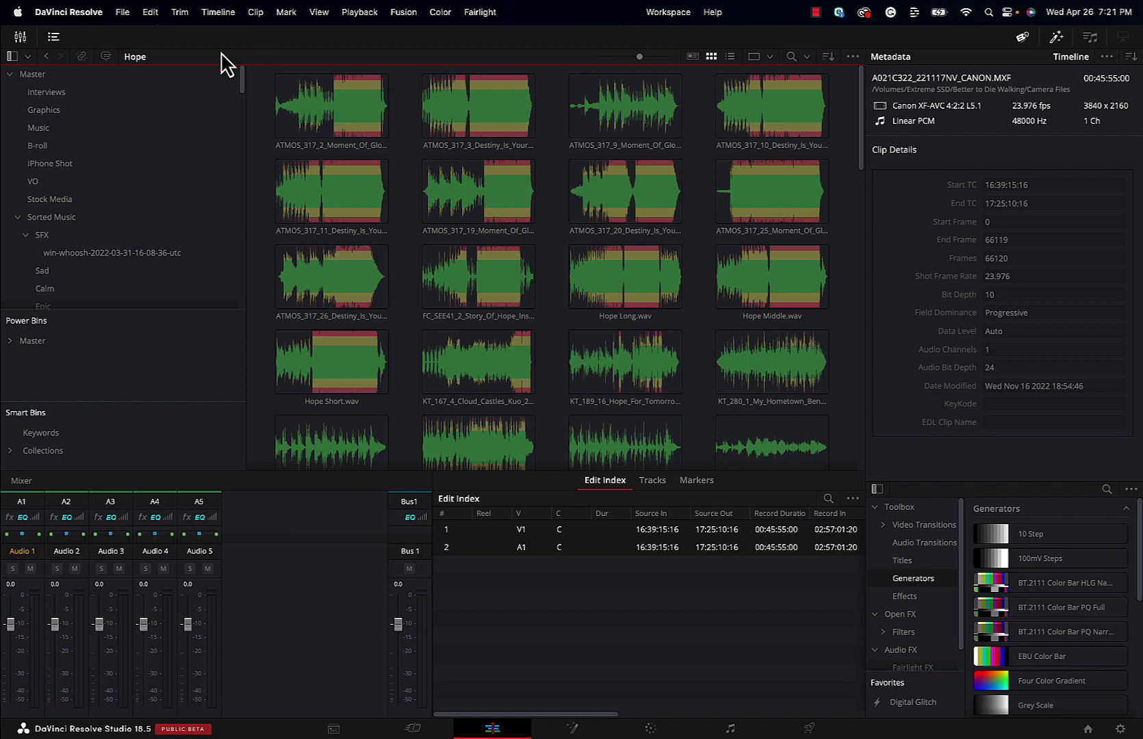
pyautogui.click(32, 74)
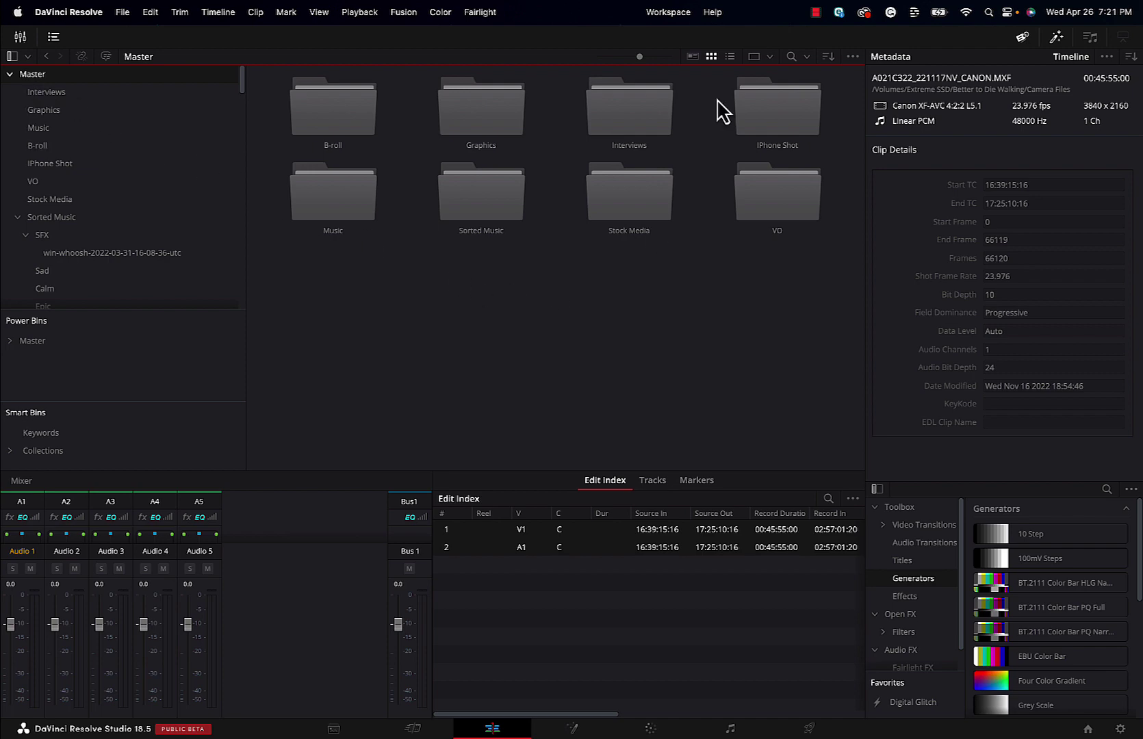
# - Show the Workspace Viewer Mode submenu with its Cinema Viewer option
pyautogui.click(668, 12)
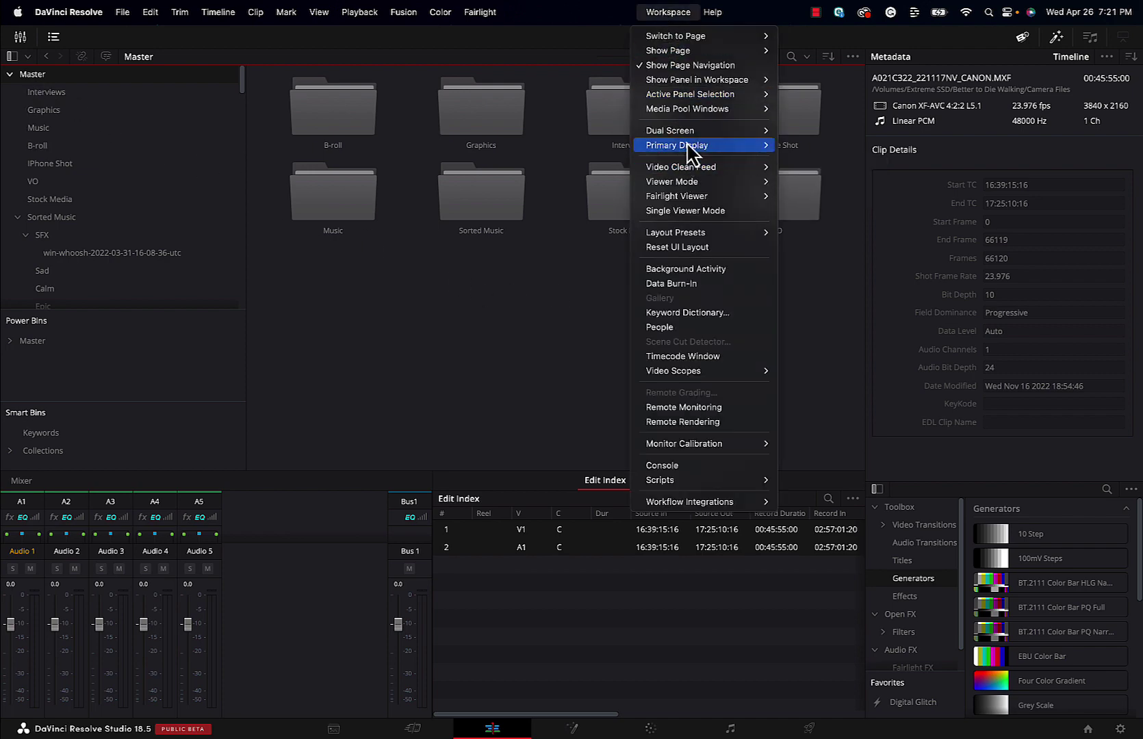
pyautogui.moveTo(686, 135)
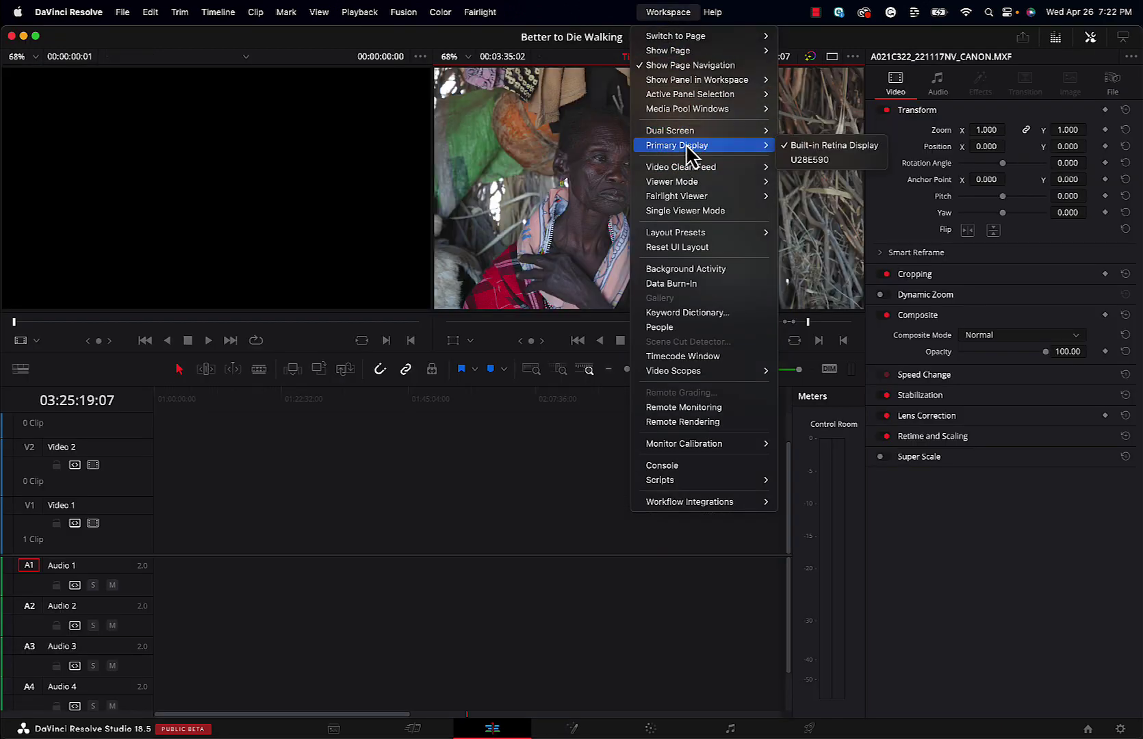
pyautogui.moveTo(683, 180)
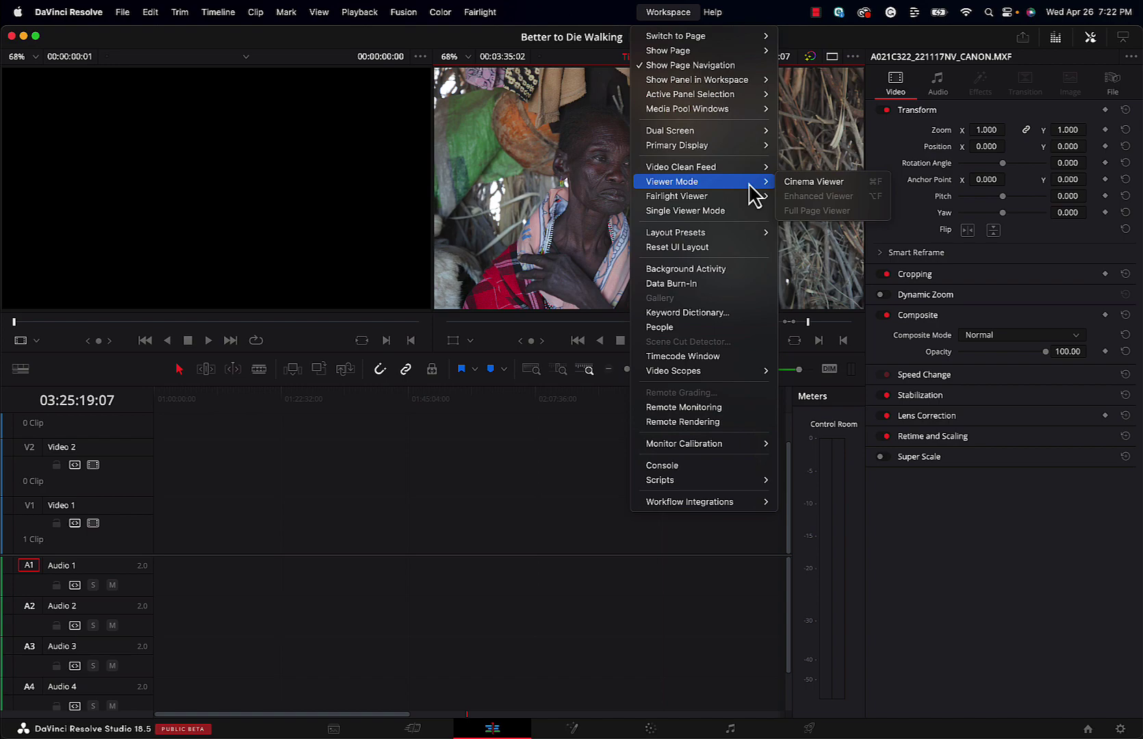
# - Play the Canon interview clip full screen in Cinema Viewer, pause it, and exit with Escape
pyautogui.click(797, 184)
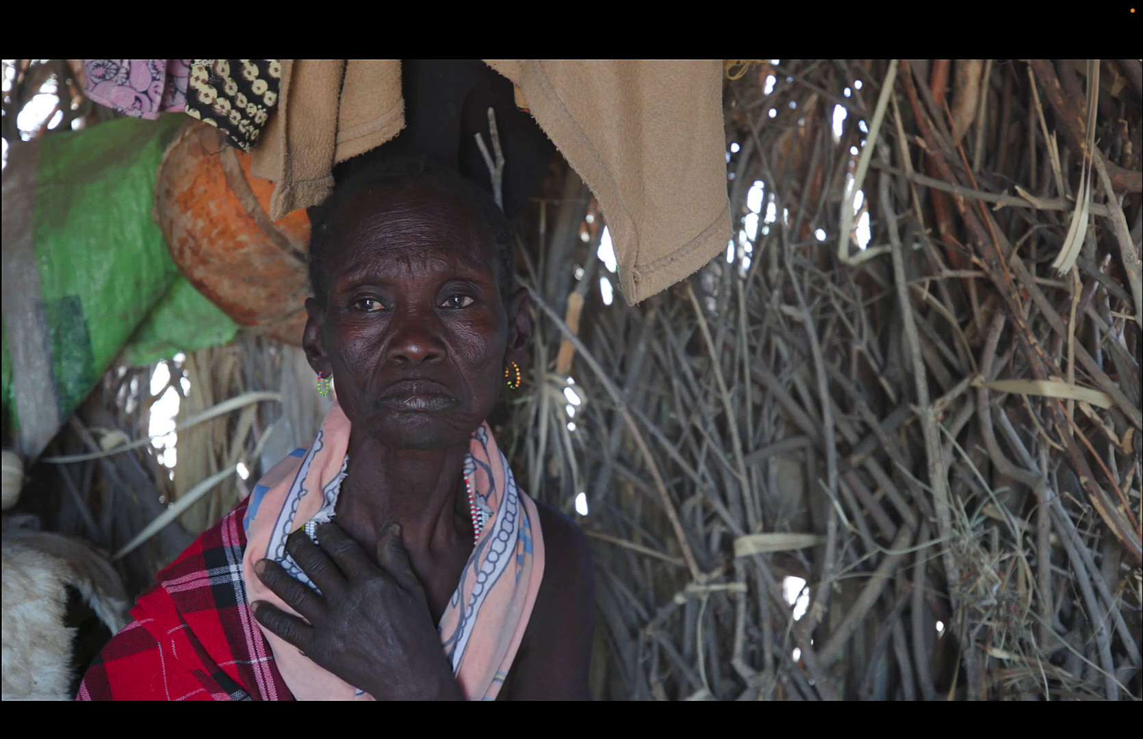
pyautogui.moveTo(820, 196)
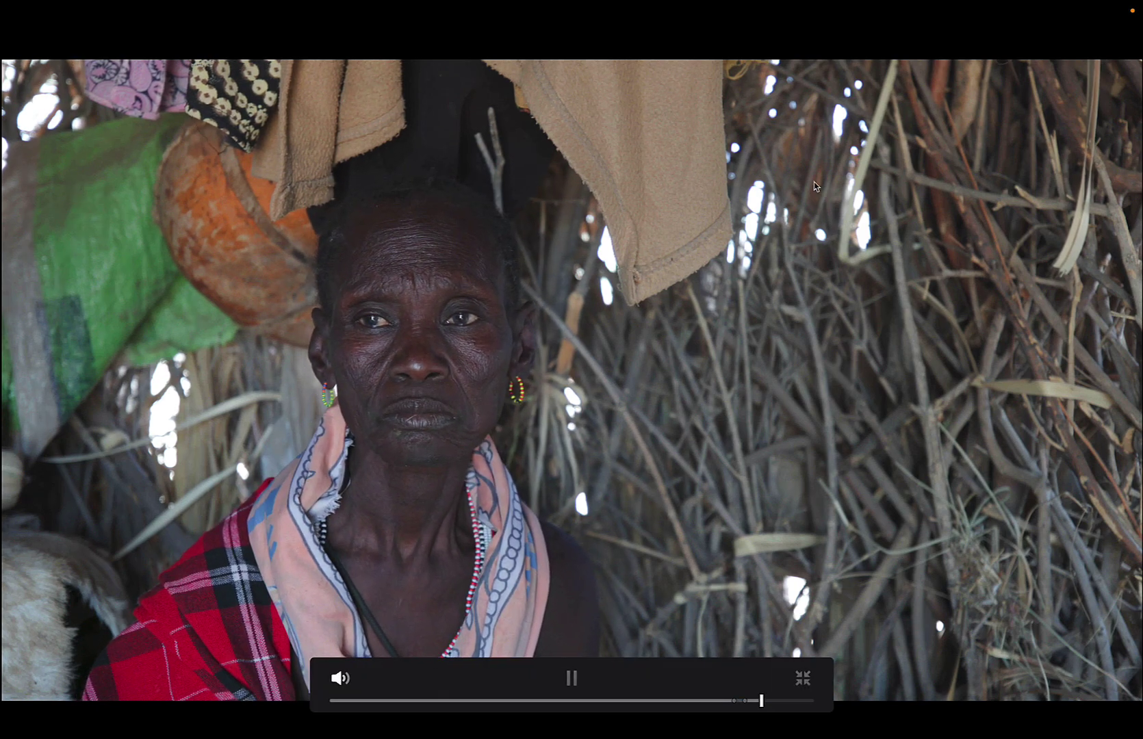
pyautogui.press('space')
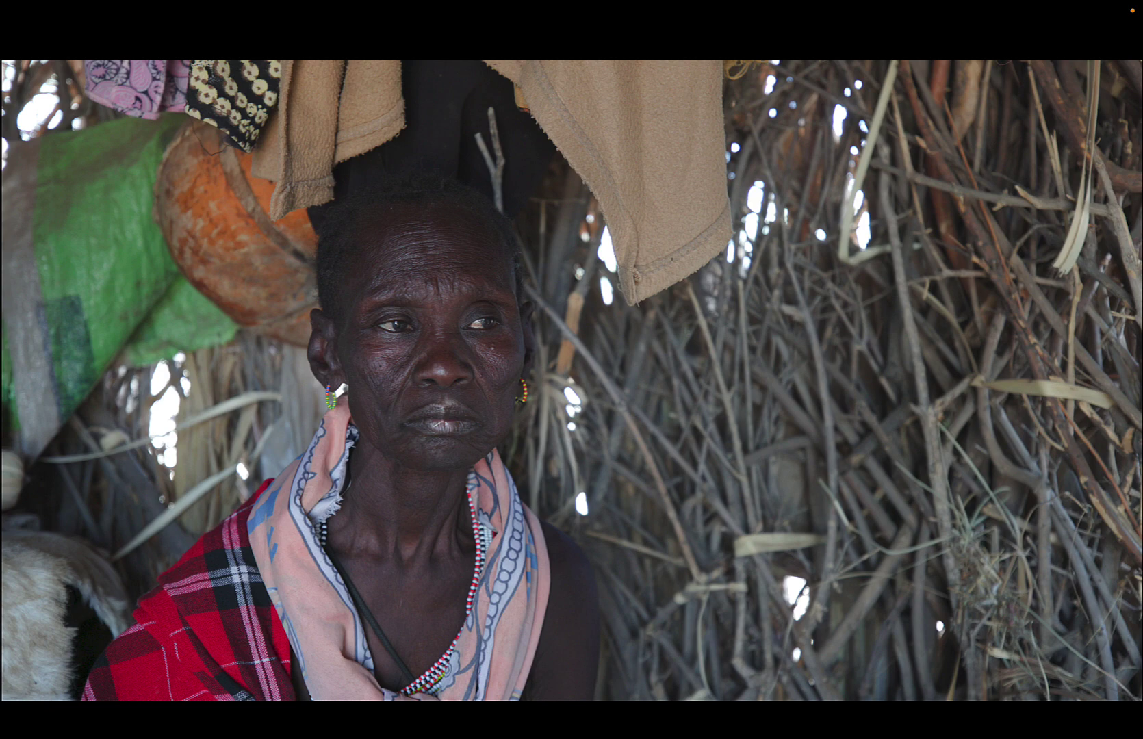
pyautogui.press('Escape')
pyautogui.click(668, 12)
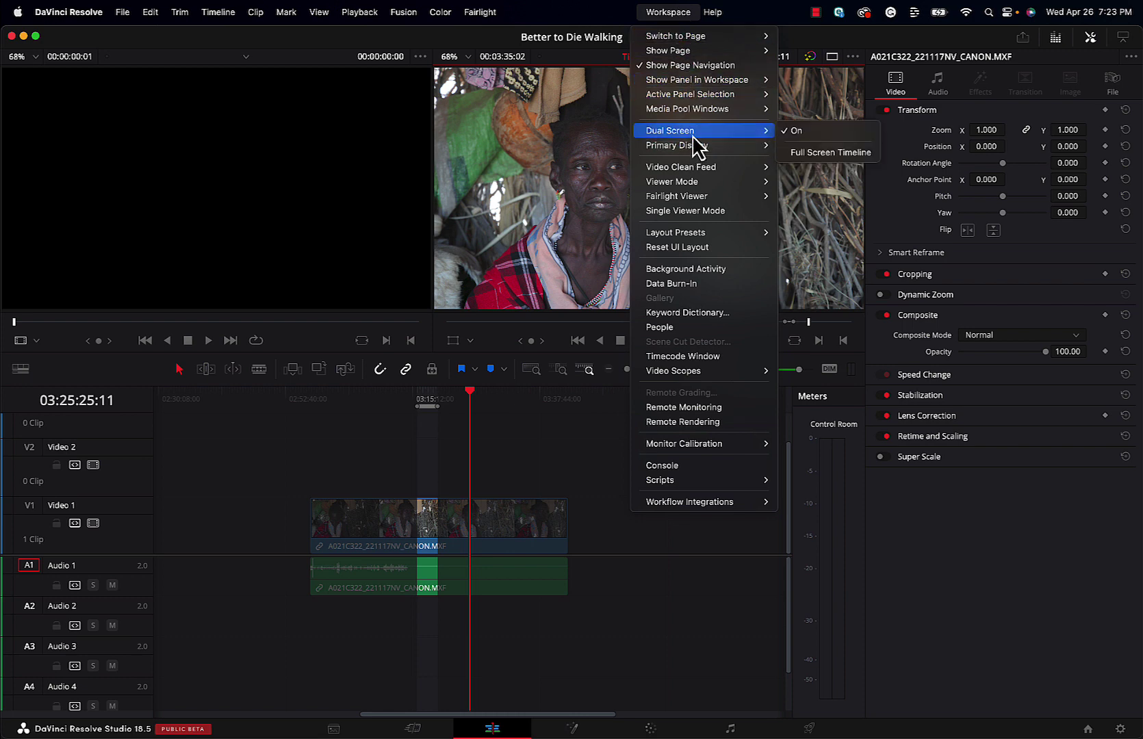
# - Uncheck Workspace > Dual Screen > On to go back to a single-screen Edit page
pyautogui.click(797, 134)
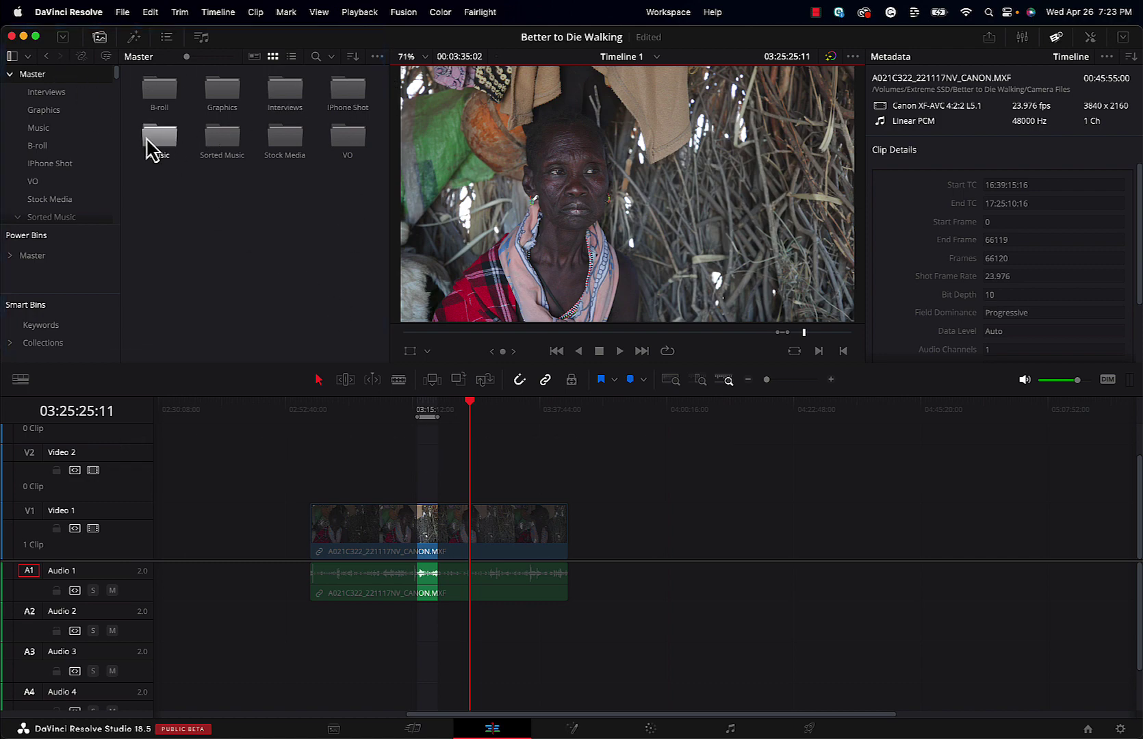
# - Open the B-roll bin holding the Canon MXF clips
pyautogui.doubleClick(159, 90)
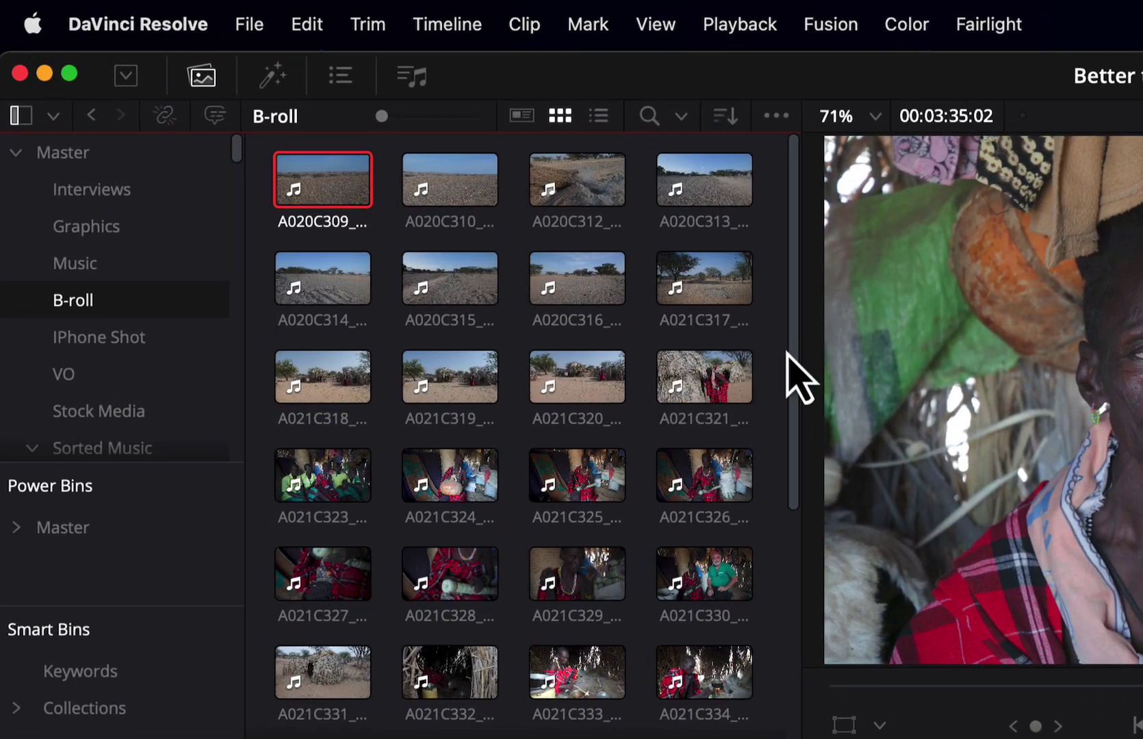
pyautogui.scroll(-1, 792, 420)
pyautogui.scroll(1, 786, 438)
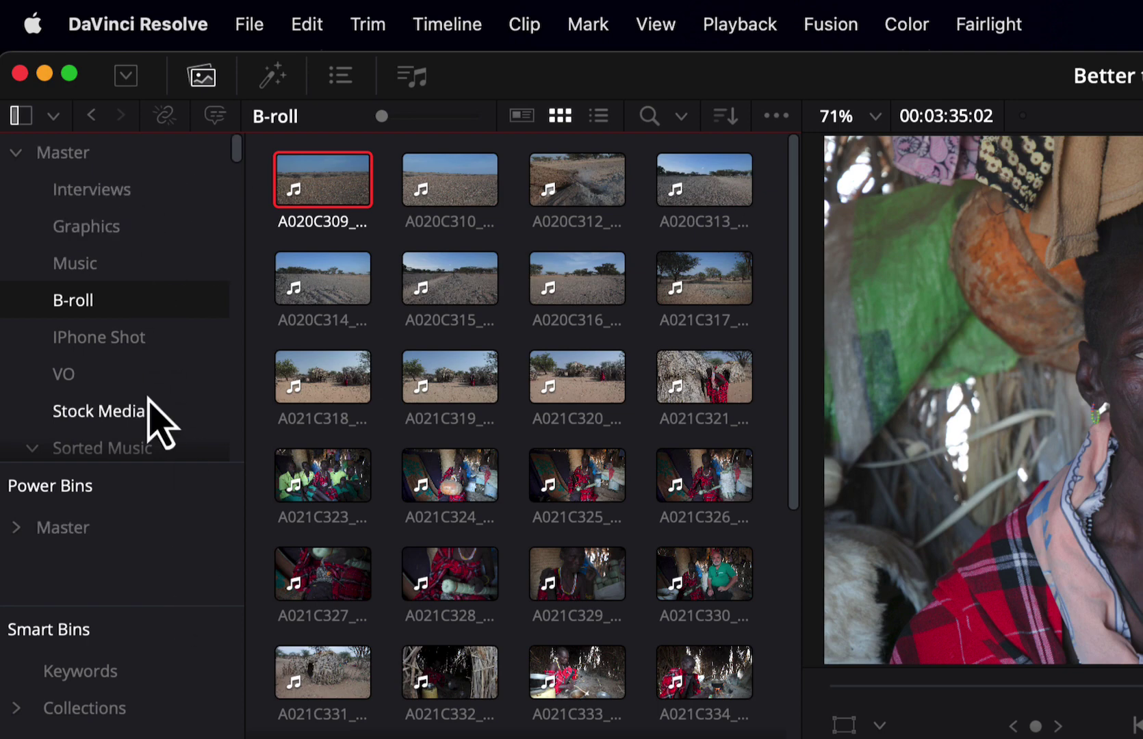
# - Hide the bin list and enlarge the B-roll clip thumbnails to a large size
pyautogui.click(20, 116)
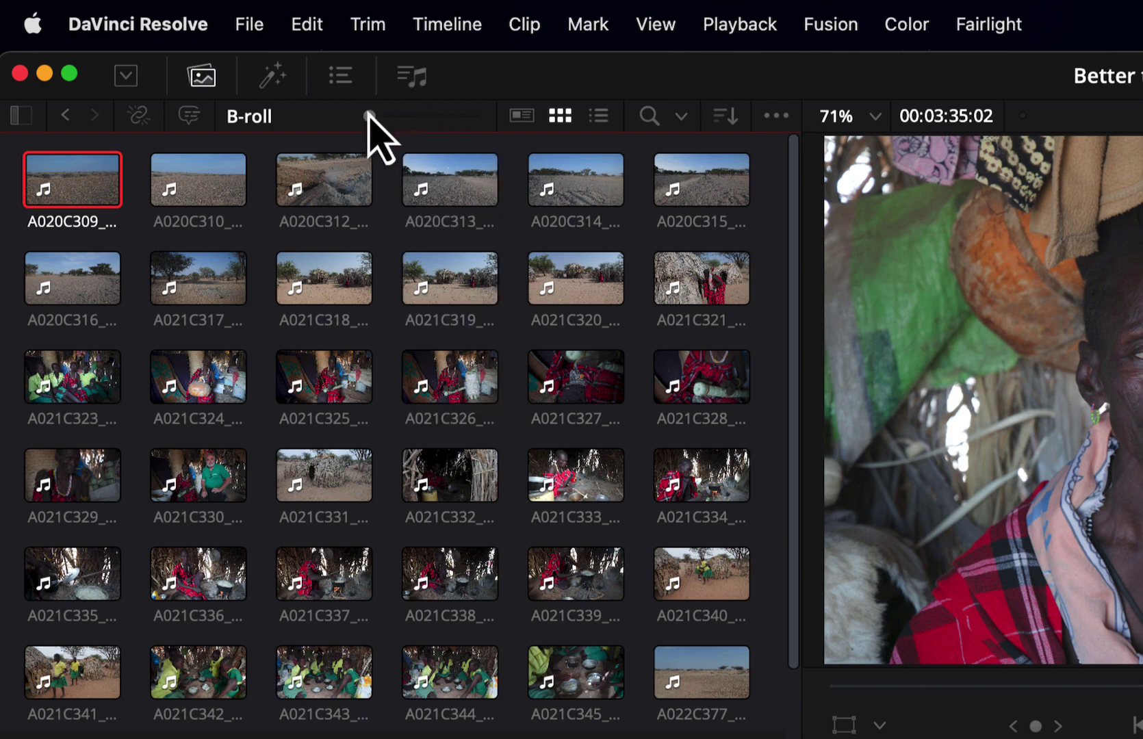
pyautogui.moveTo(369, 115); pyautogui.dragTo(397, 116)
pyautogui.moveTo(405, 116); pyautogui.dragTo(500, 128)
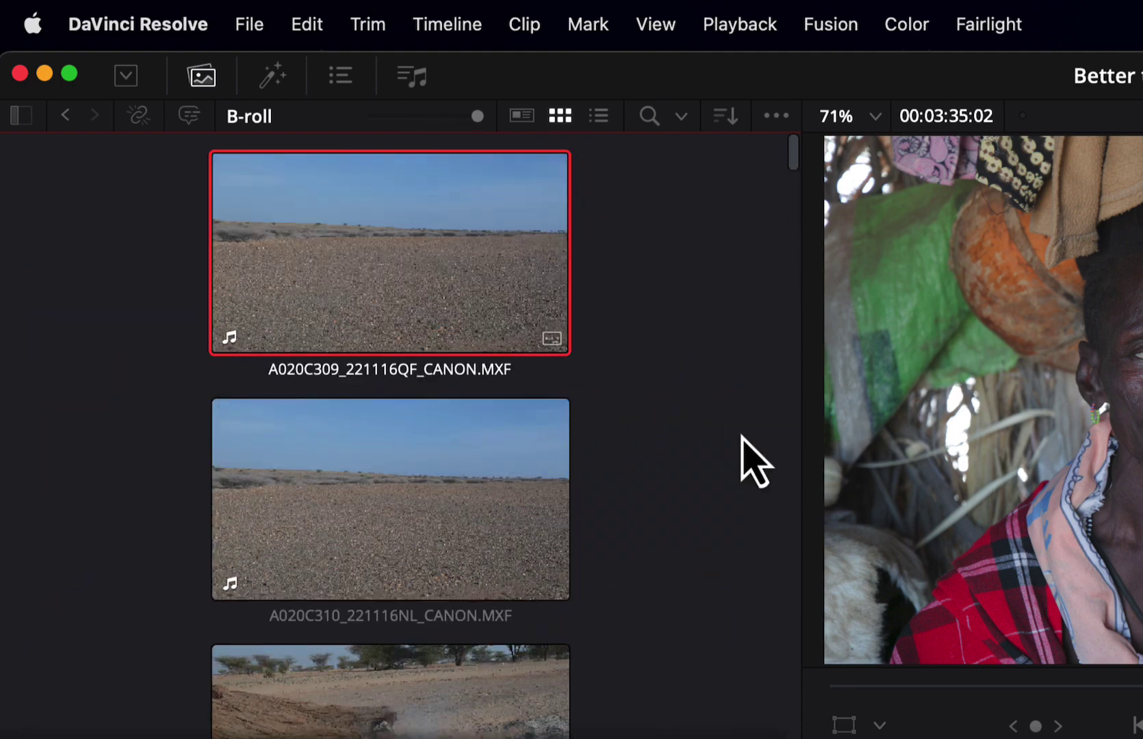
pyautogui.scroll(-15, 633, 490)
pyautogui.scroll(-12, 409, 469)
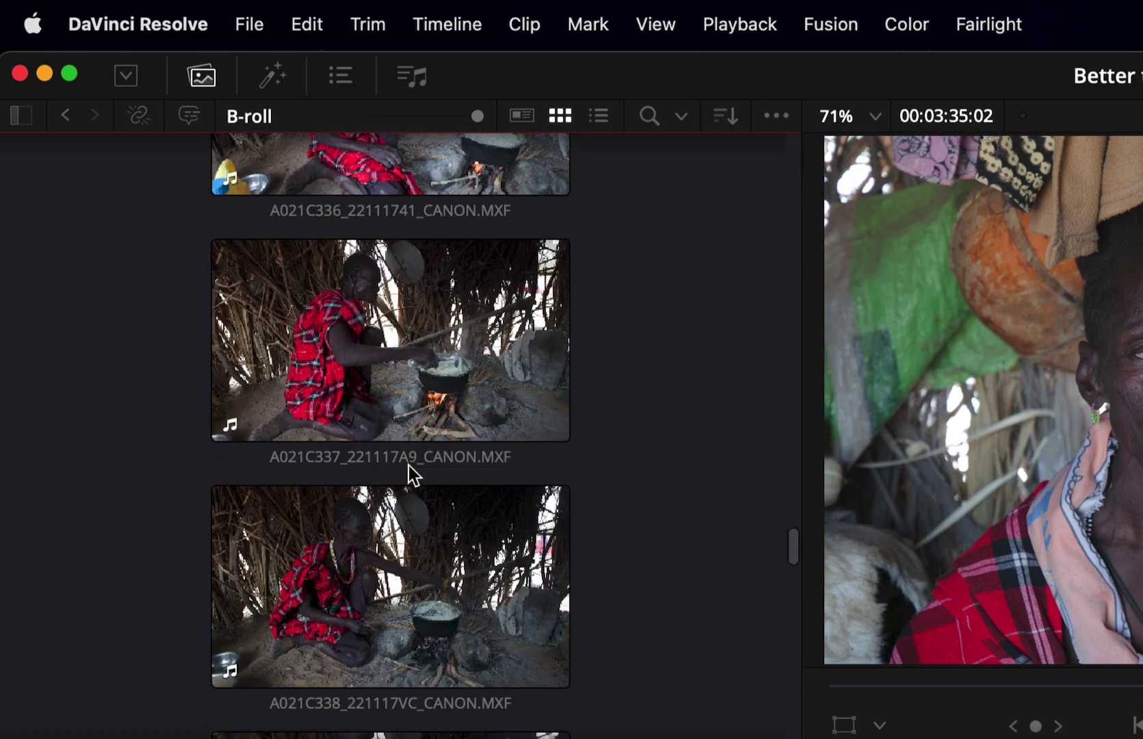
pyautogui.scroll(20, 410, 469)
pyautogui.scroll(-5, 477, 378)
pyautogui.scroll(-4, 461, 371)
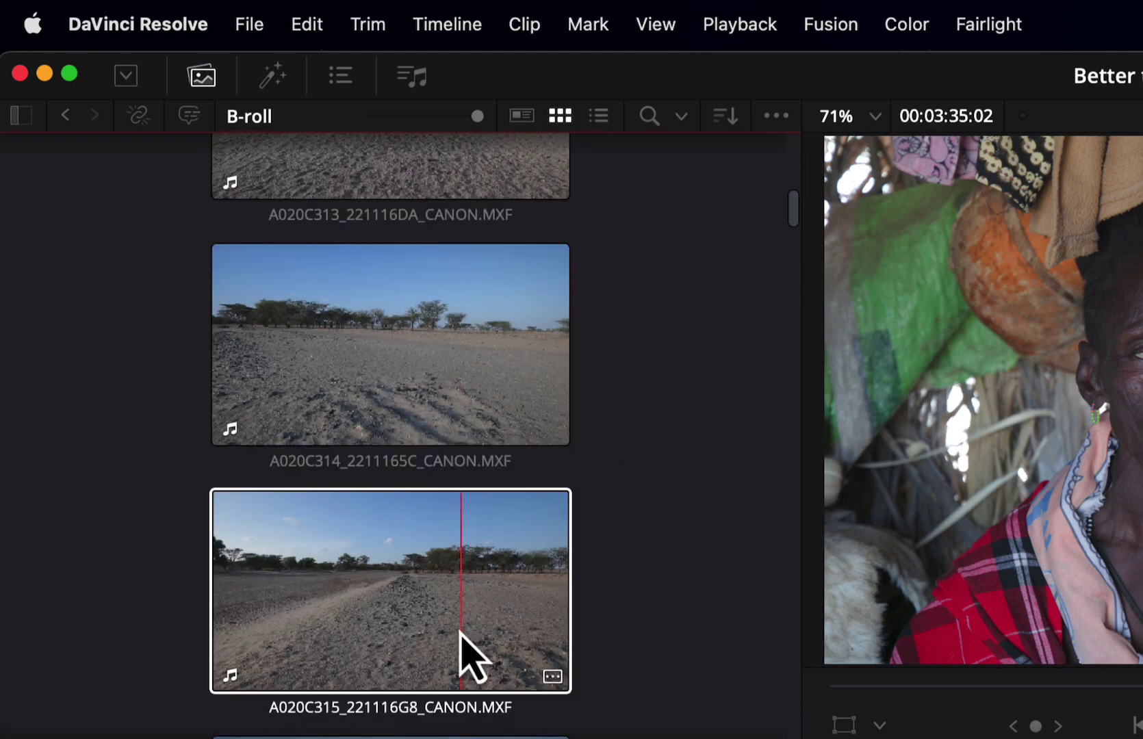
# - Extend the media pool to full window height and park the playhead at 03:23:05:14
pyautogui.click(130, 83)
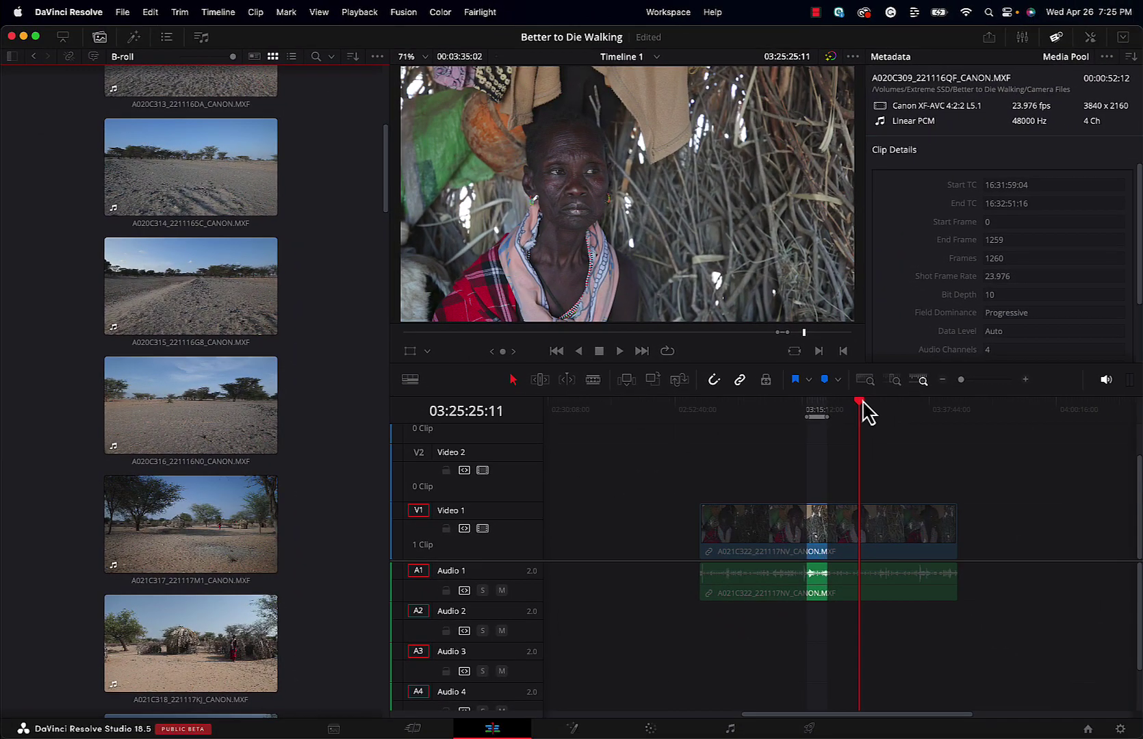
pyautogui.click(847, 408)
pyautogui.moveTo(830, 412)
pyautogui.mouseDown()
pyautogui.moveTo(740, 427)
pyautogui.moveTo(844, 428)
pyautogui.mouseUp()
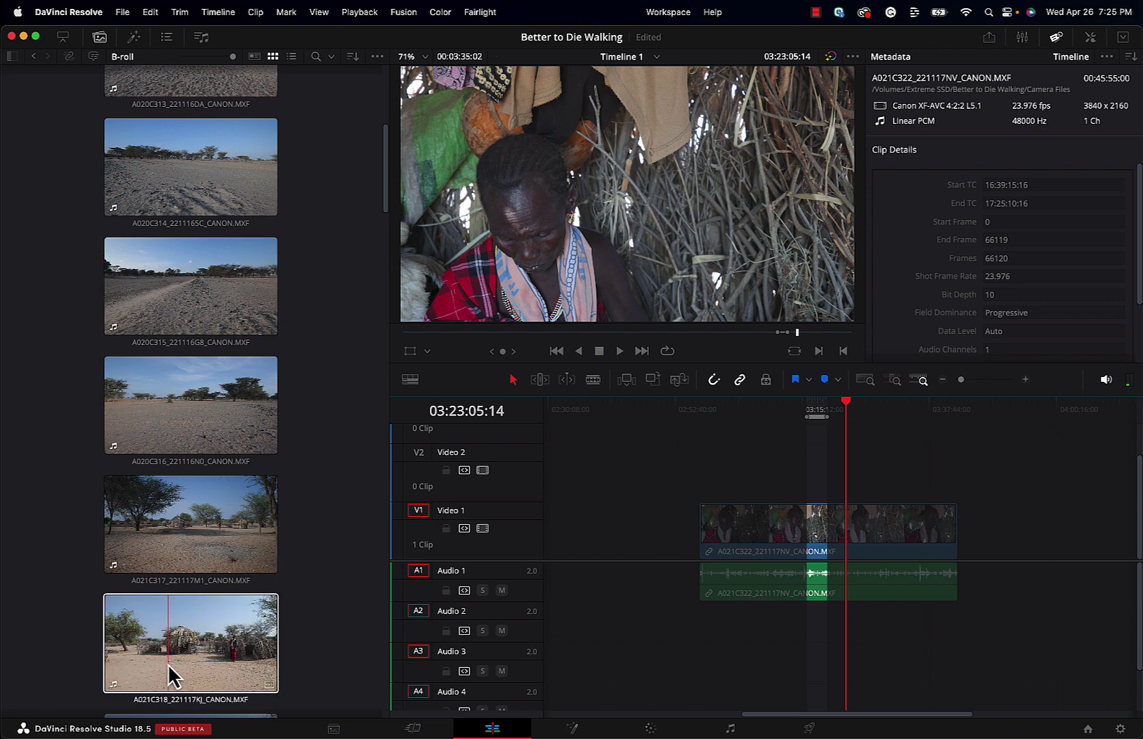
# - Shrink the B-roll thumbnails so the whole bin, A020C309 through A024C456, fits at once
pyautogui.scroll(-20, 198, 305)
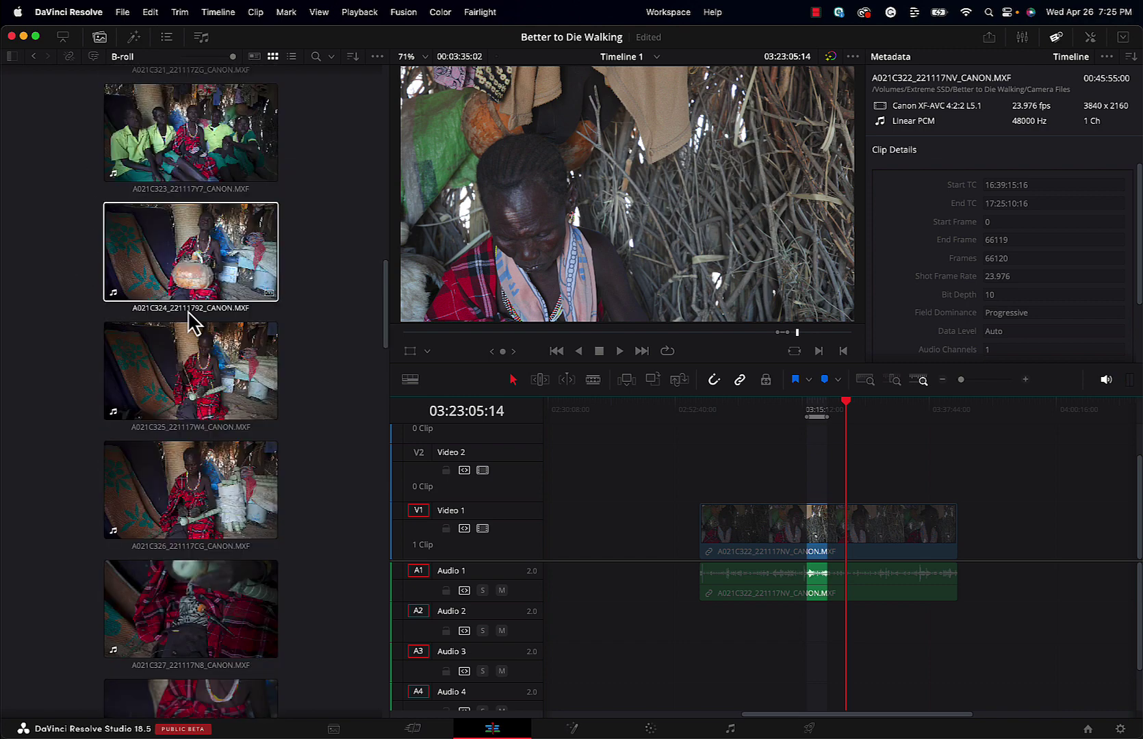
pyautogui.scroll(-2, 189, 313)
pyautogui.scroll(20, 189, 314)
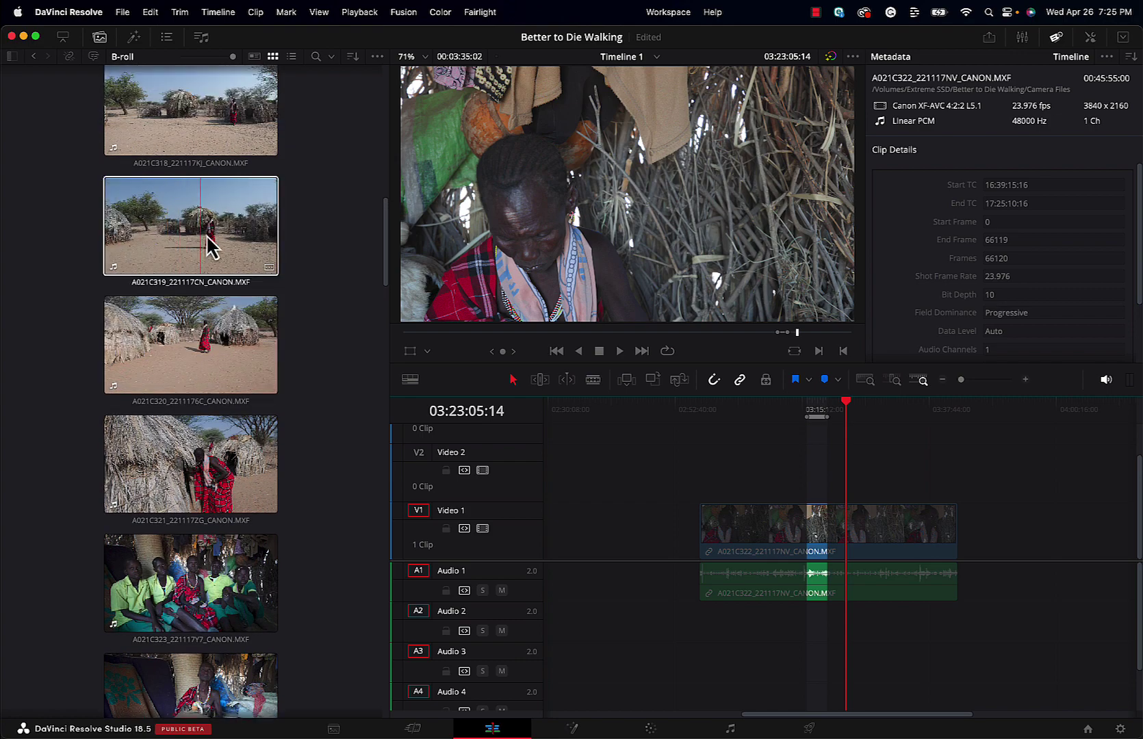
pyautogui.moveTo(232, 57); pyautogui.dragTo(191, 61)
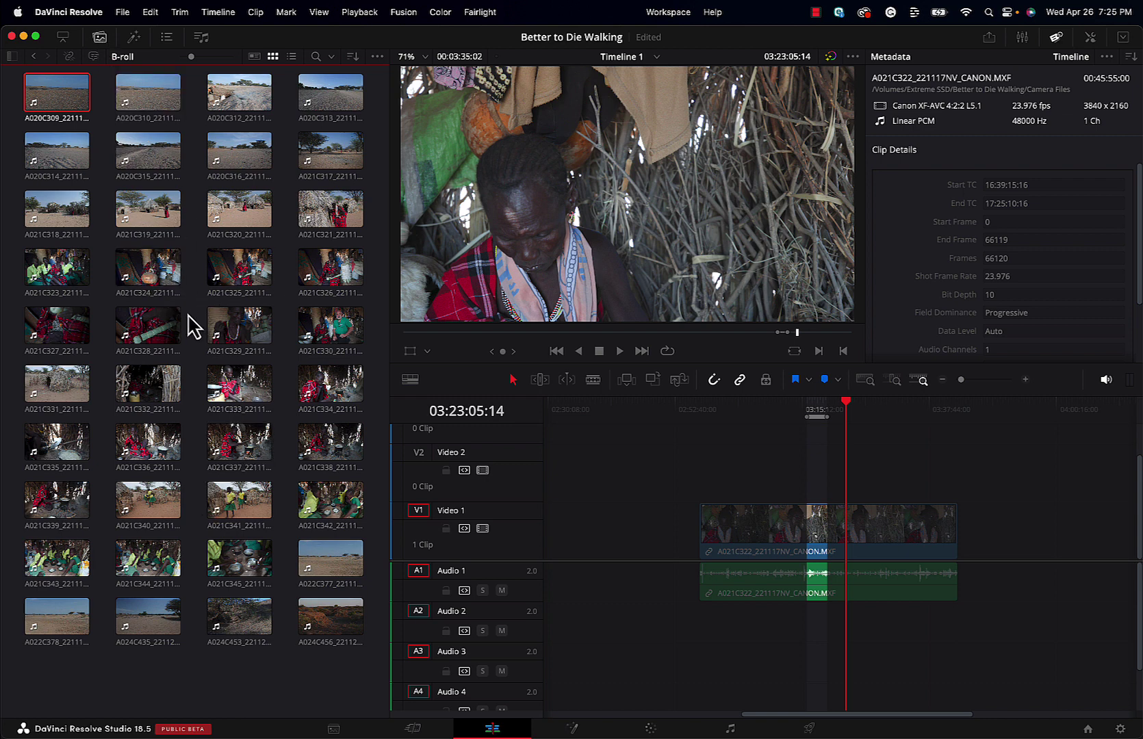
# - Show the bin list with Sorted Music collapsed and restore the half-height media pool above the timeline
pyautogui.click(12, 57)
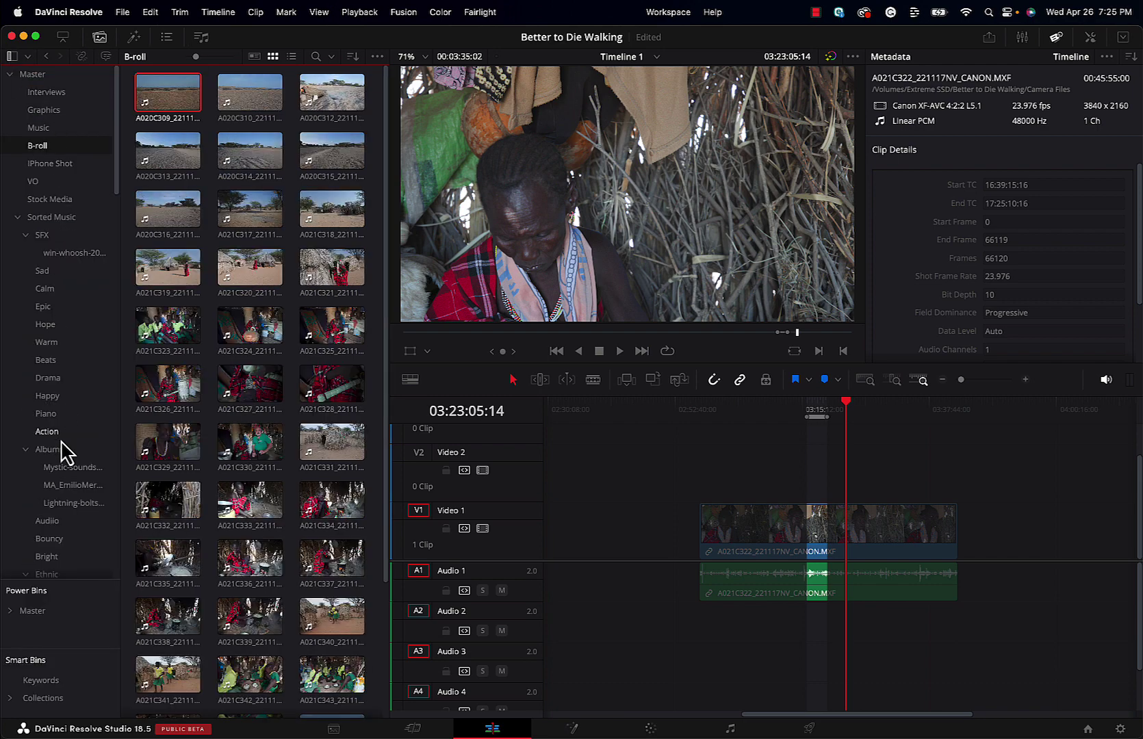
pyautogui.click(17, 217)
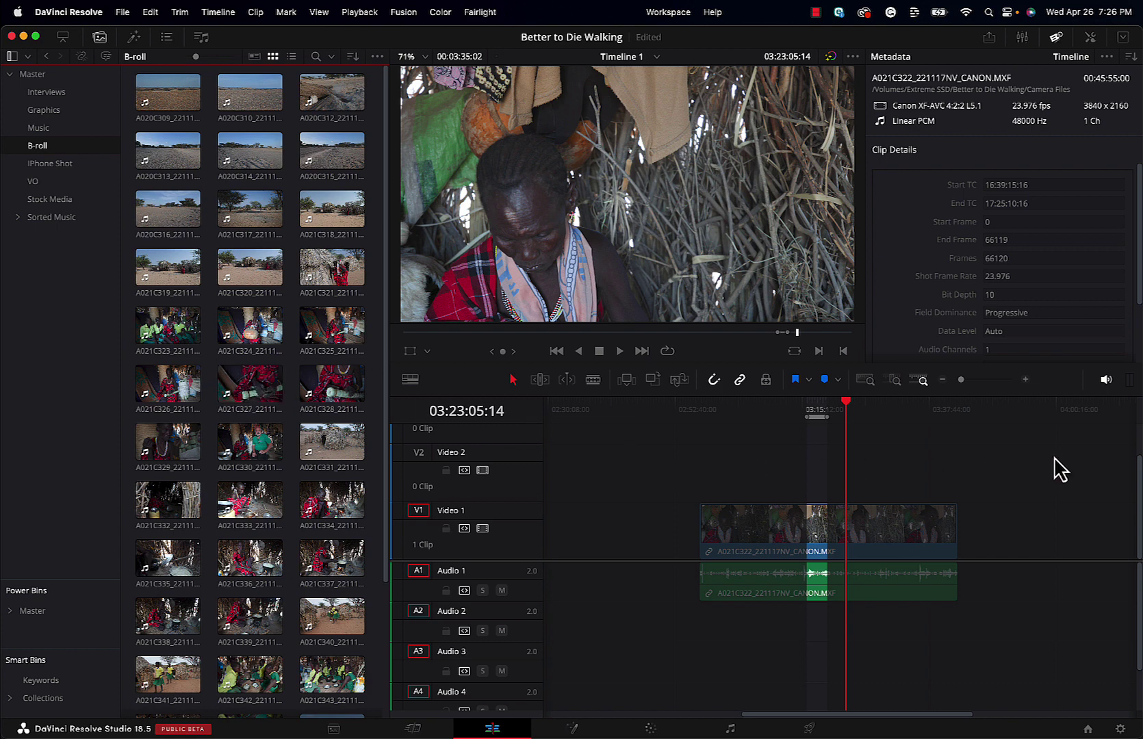
pyautogui.click(63, 37)
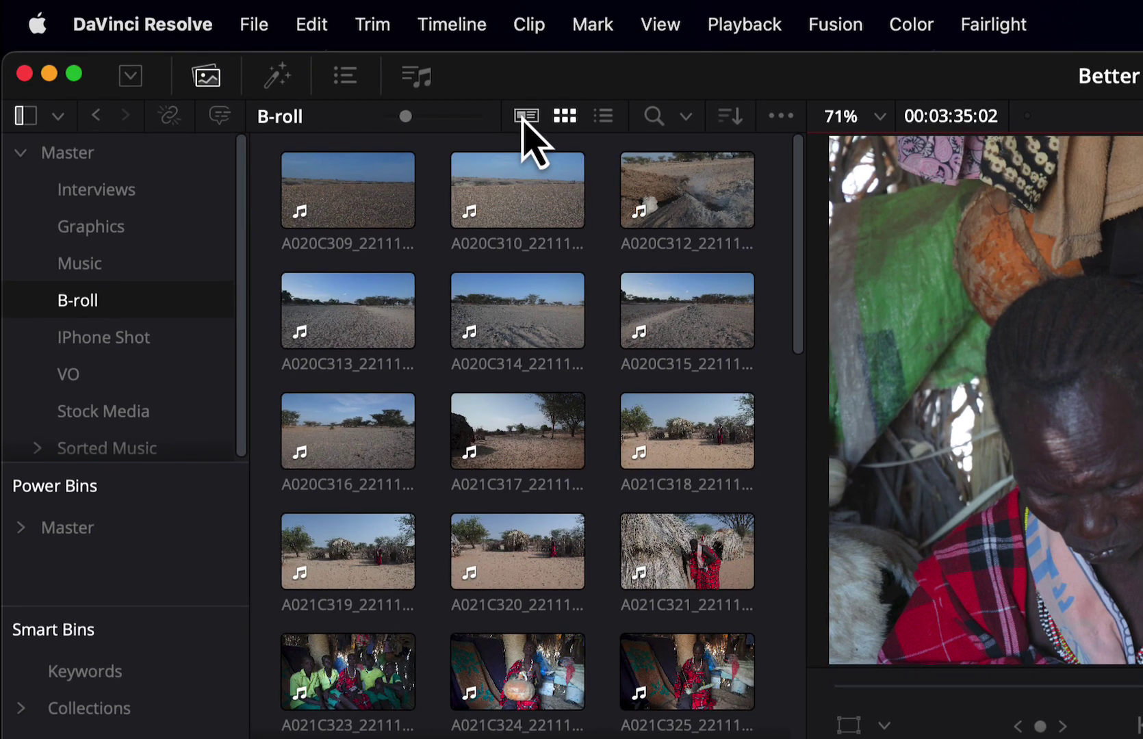
pyautogui.click(523, 124)
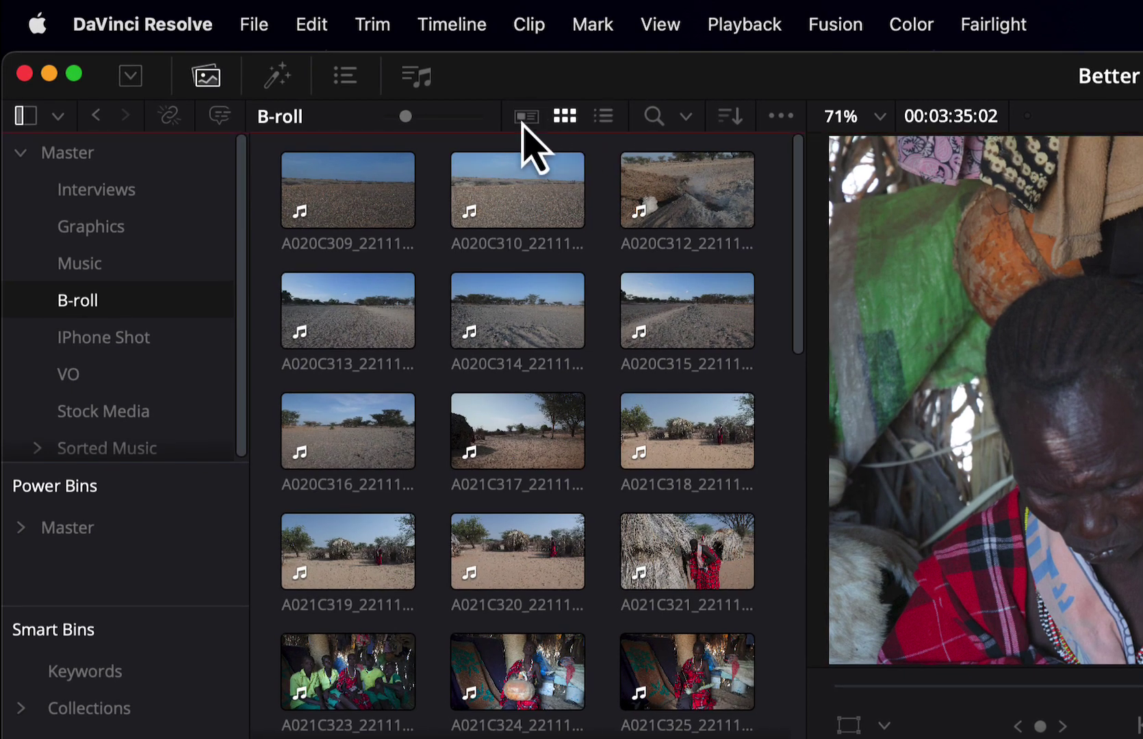
pyautogui.click(525, 118)
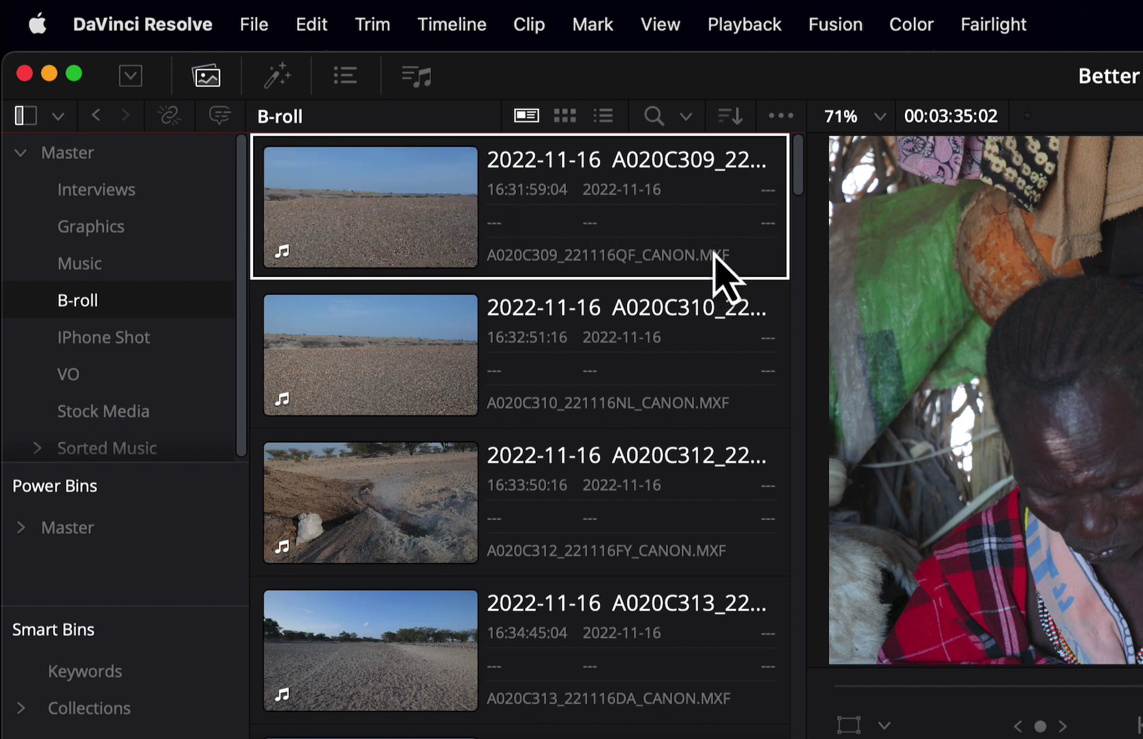
pyautogui.click(609, 118)
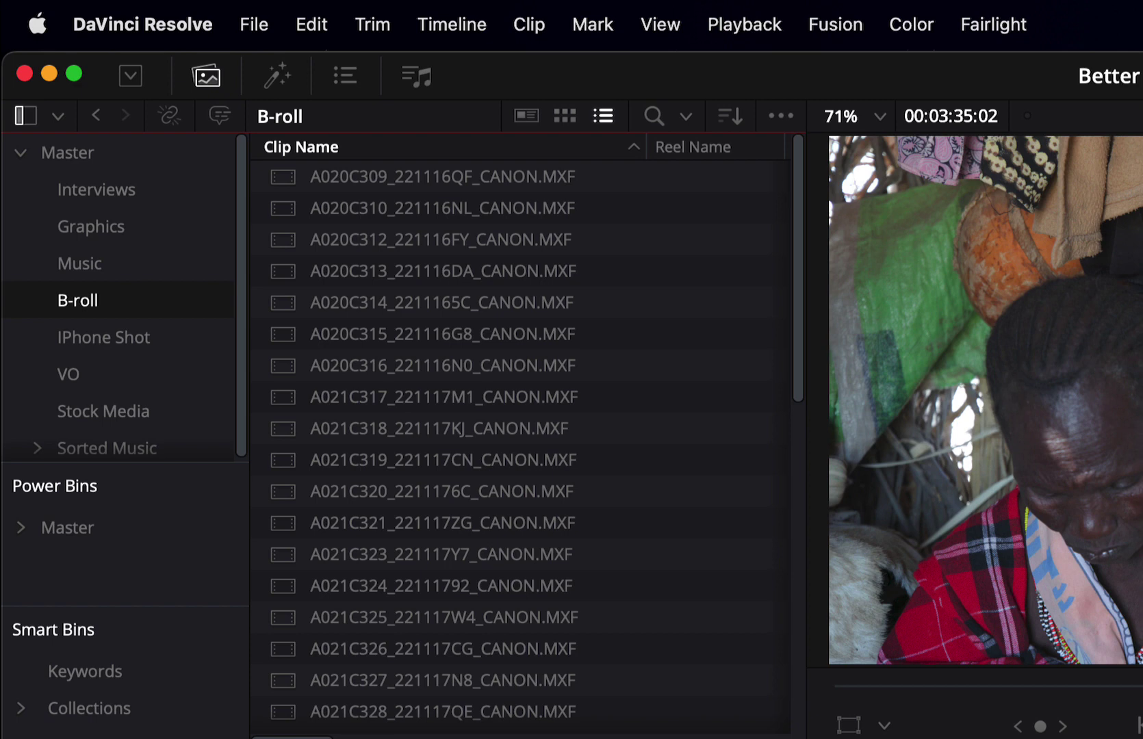
pyautogui.hscroll(4, 520, 428)
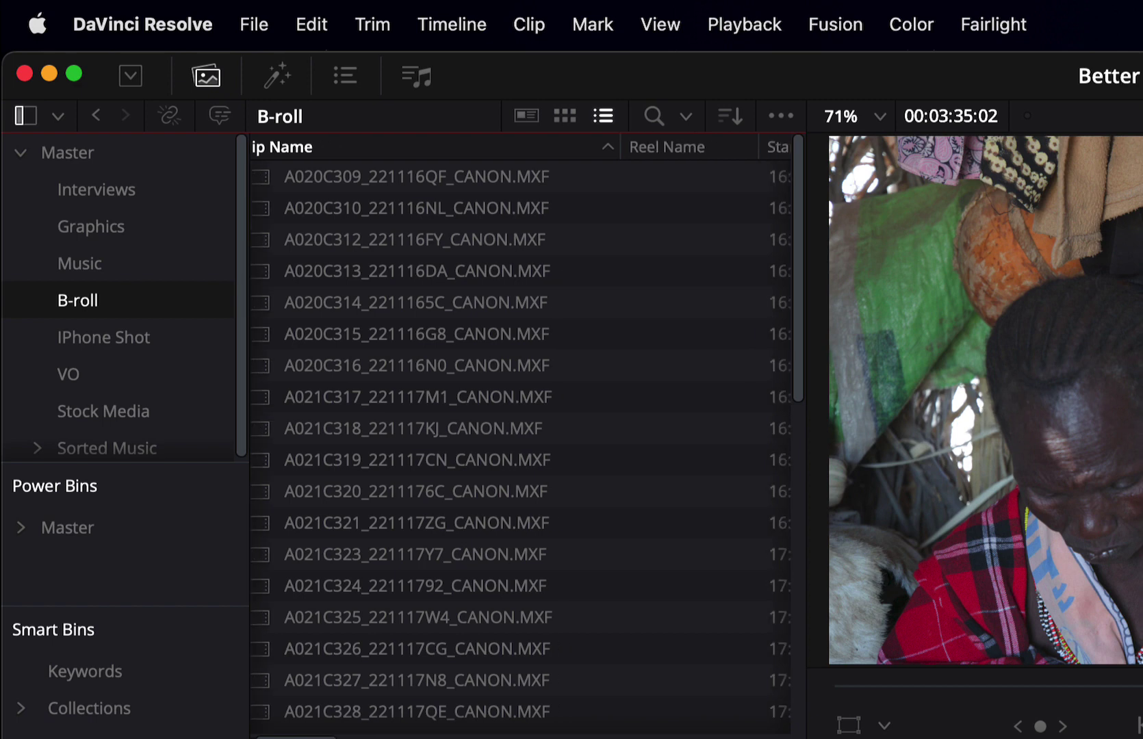
pyautogui.hscroll(12, 520, 428)
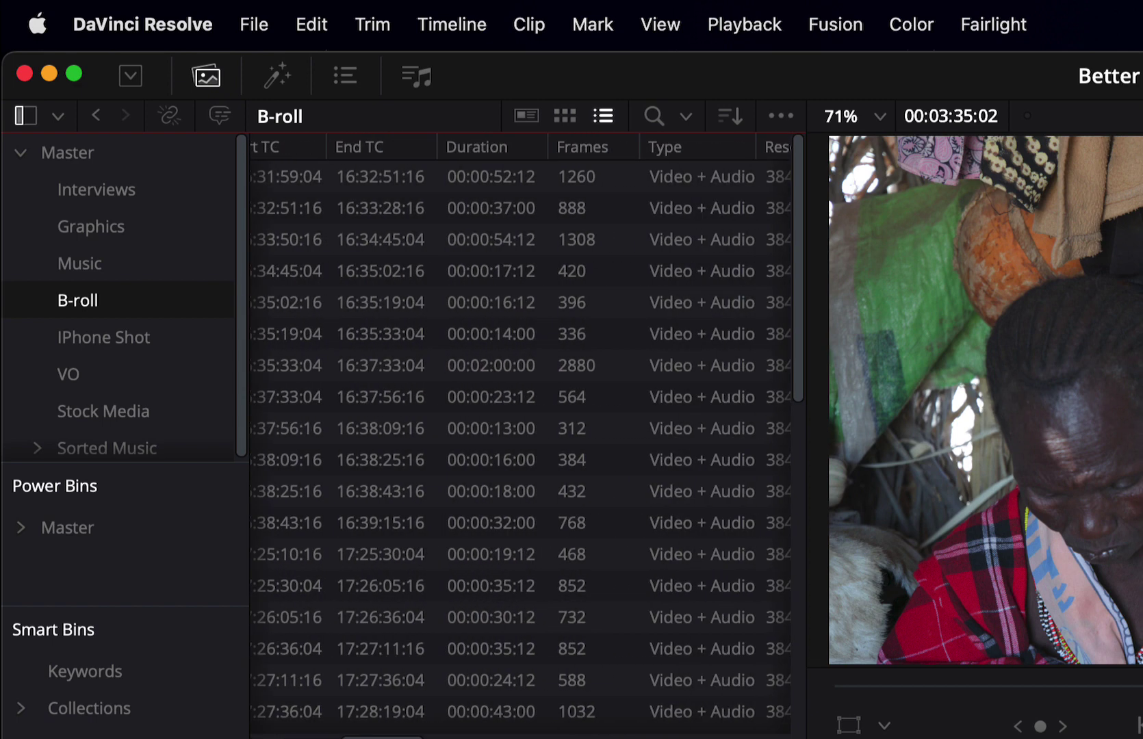
pyautogui.hscroll(-4, 520, 428)
pyautogui.hscroll(10, 520, 428)
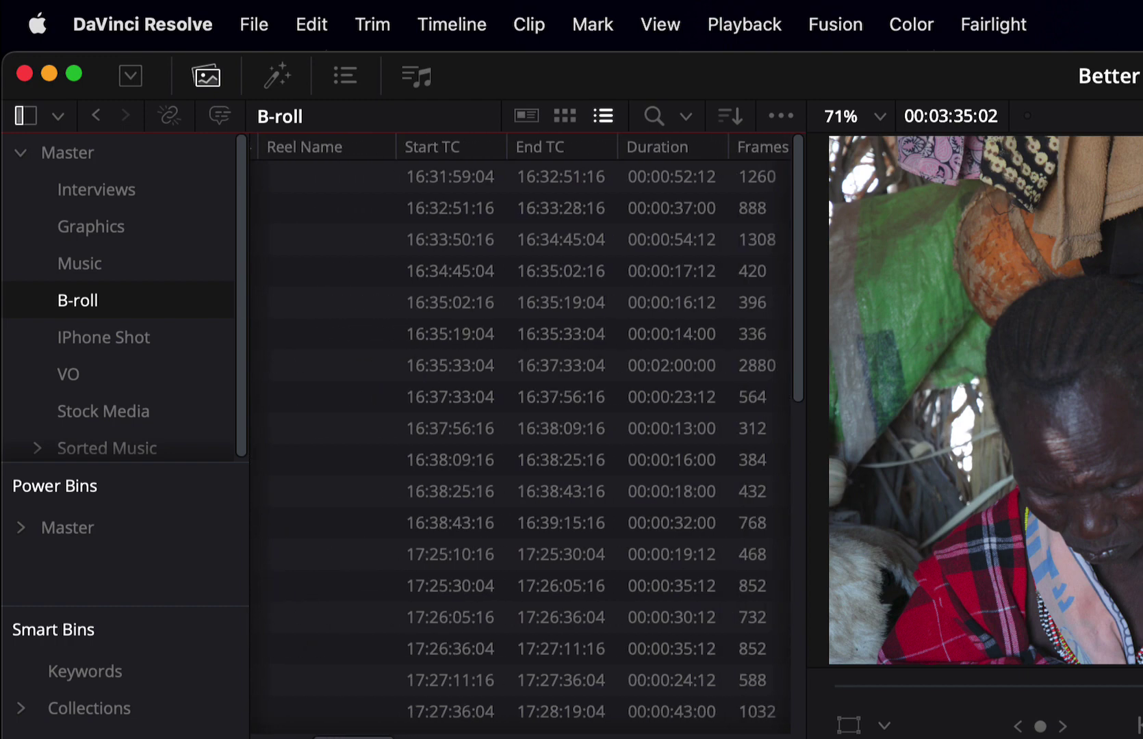
pyautogui.hscroll(8, 521, 428)
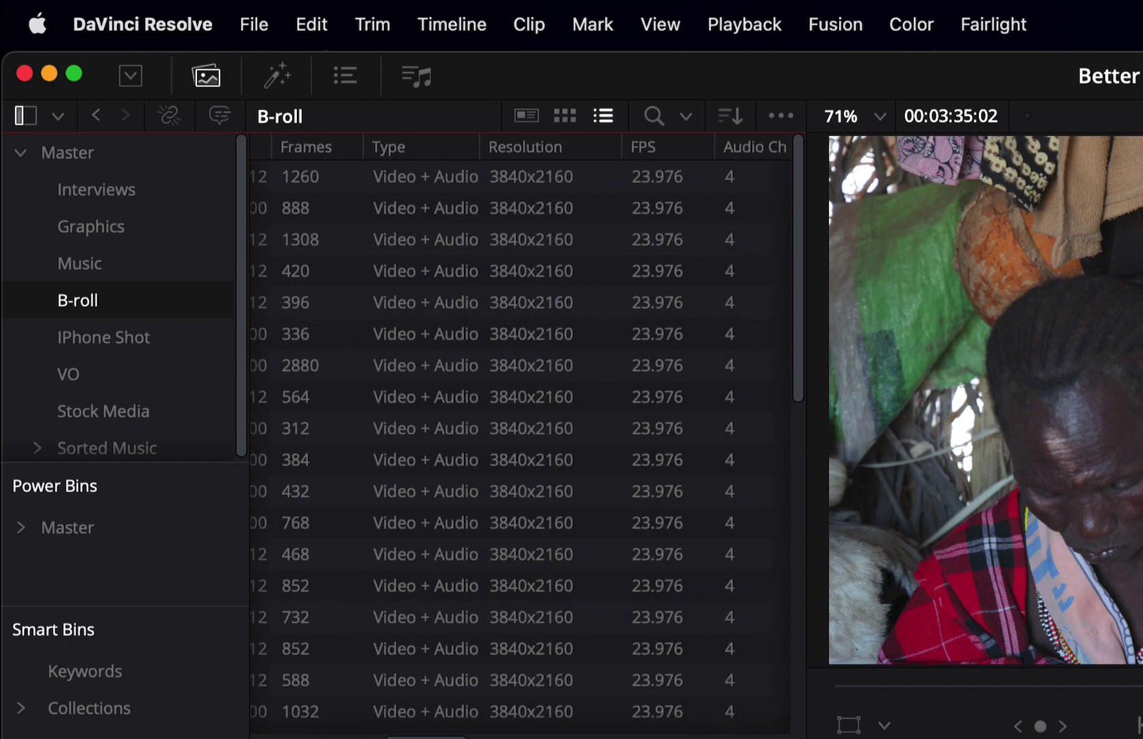
pyautogui.hscroll(10, 520, 428)
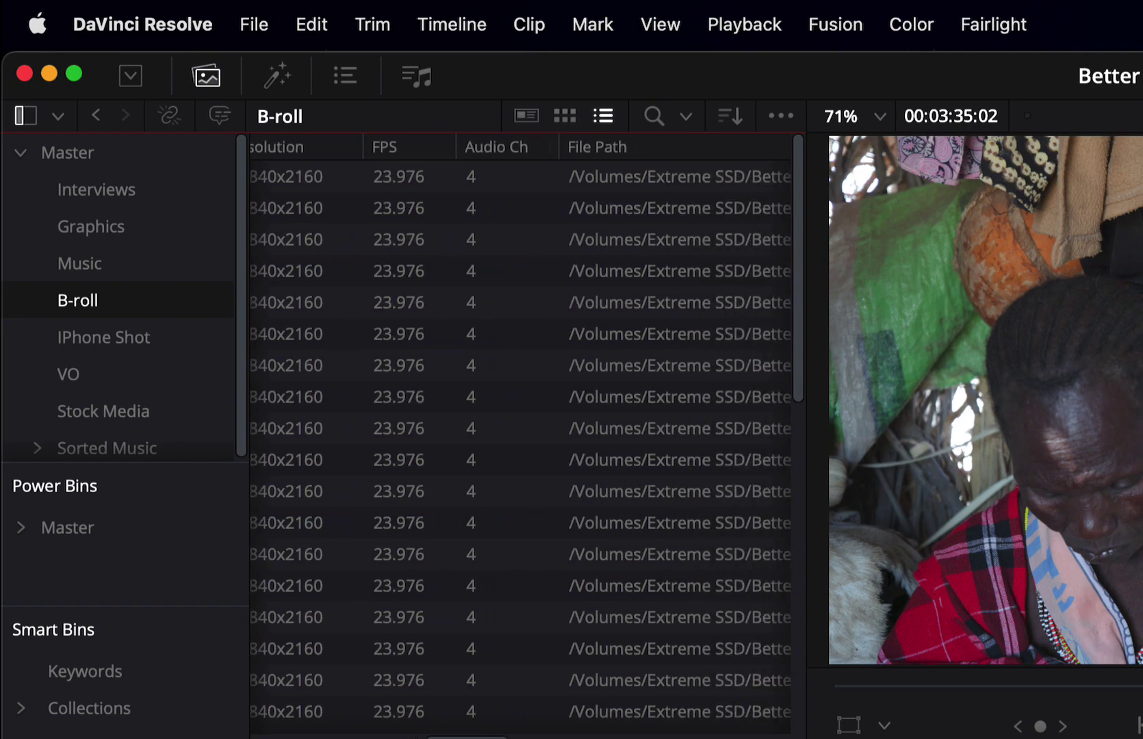
pyautogui.hscroll(6, 521, 428)
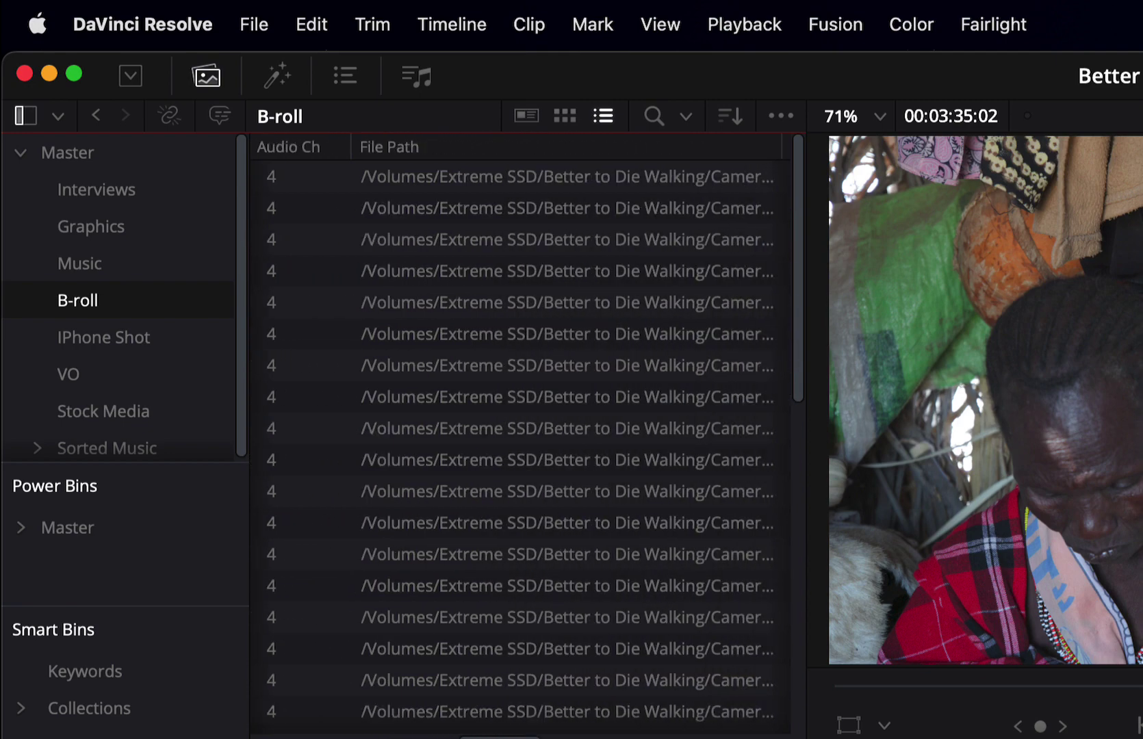
pyautogui.hscroll(13, 520, 428)
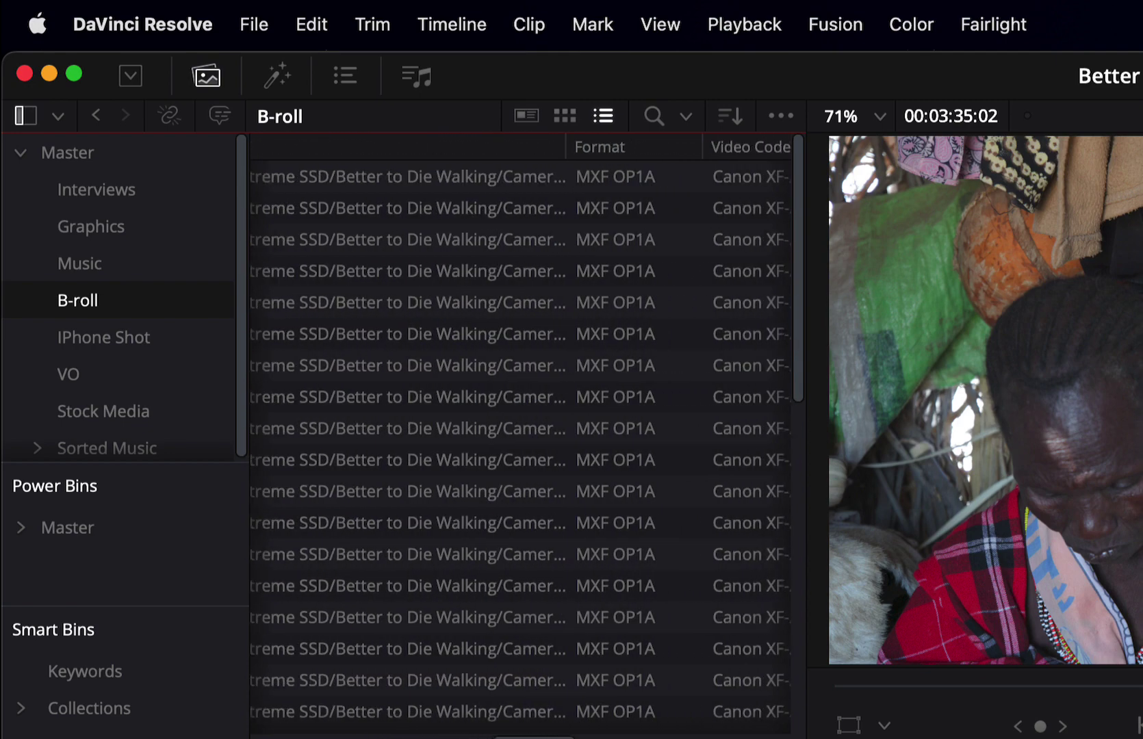
pyautogui.hscroll(-20, 521, 428)
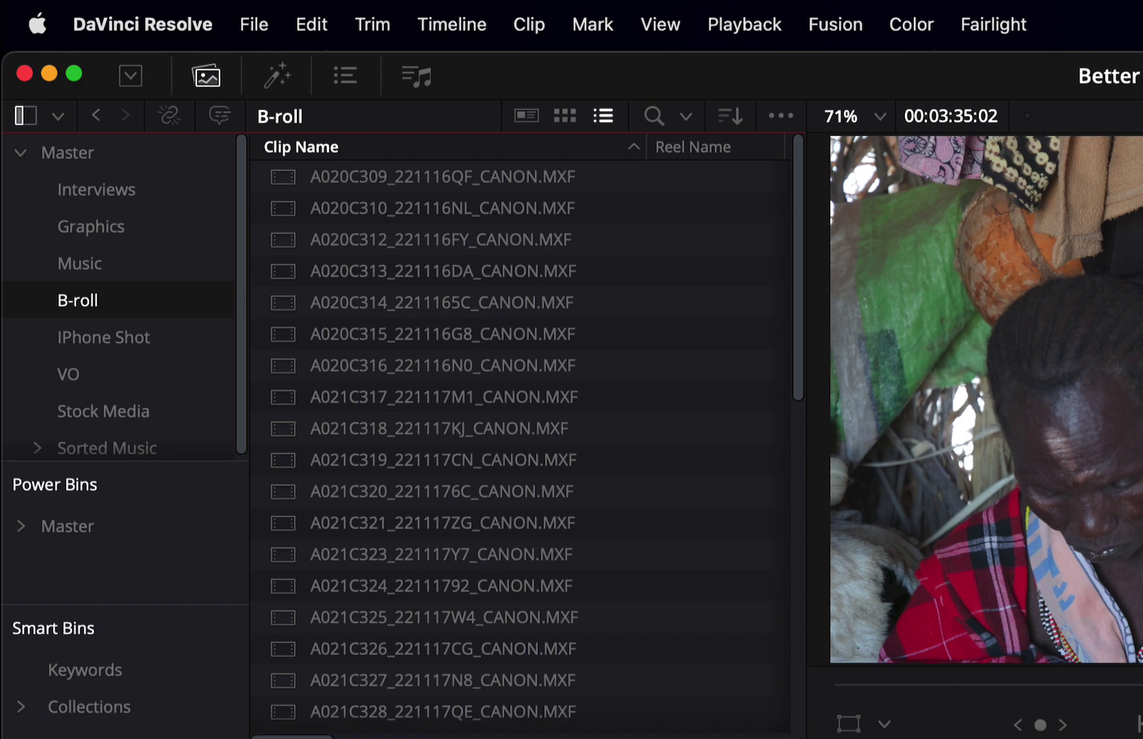
pyautogui.moveTo(283, 734); pyautogui.dragTo(354, 734)
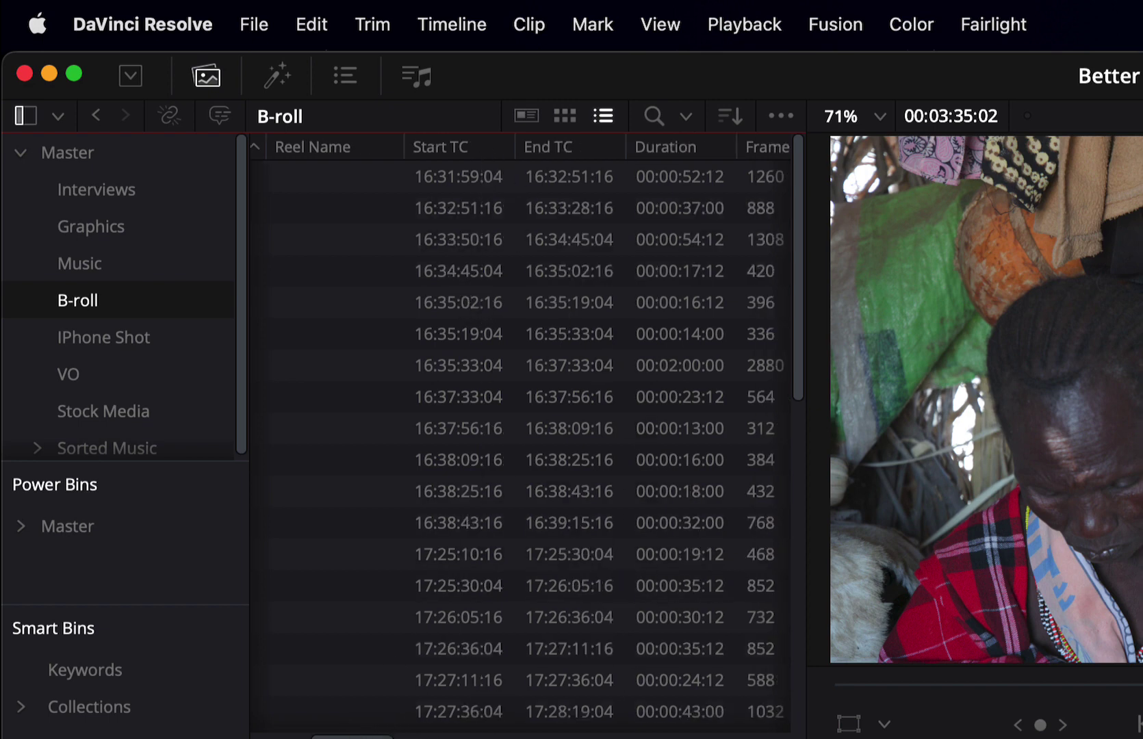
pyautogui.hscroll(3, 520, 425)
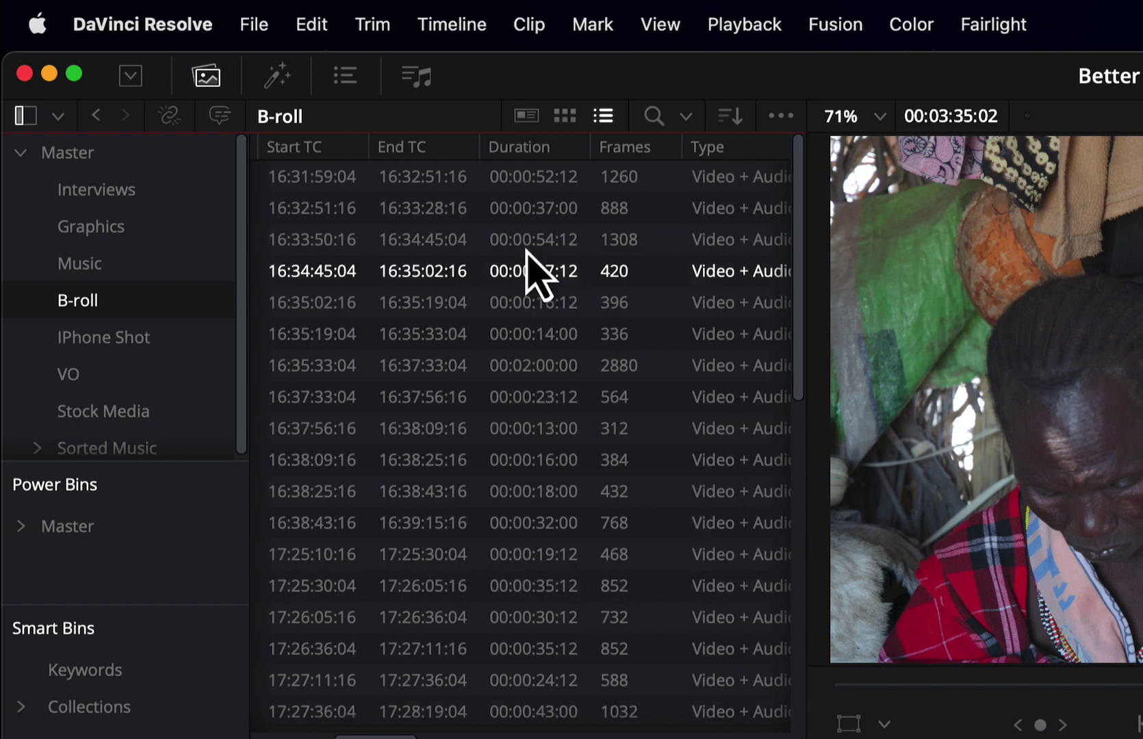
# - Review the available metadata columns from the column header menu, then dismiss it
pyautogui.rightClick(565, 152)
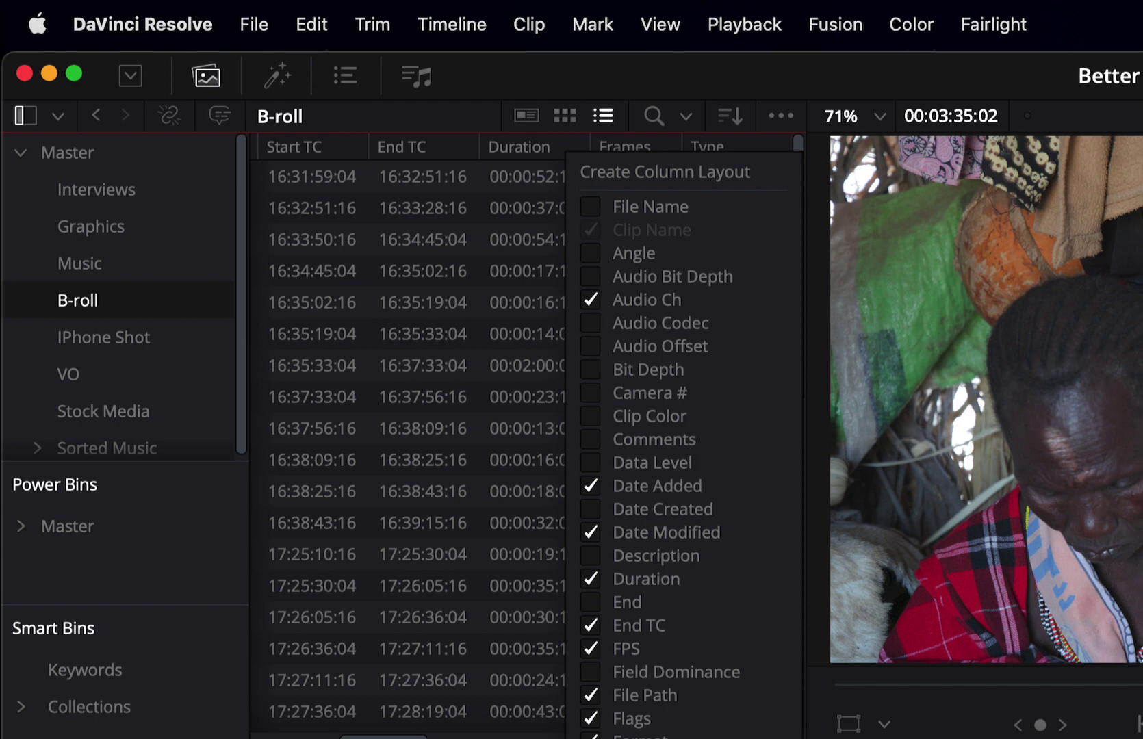
pyautogui.hscroll(3, 408, 445)
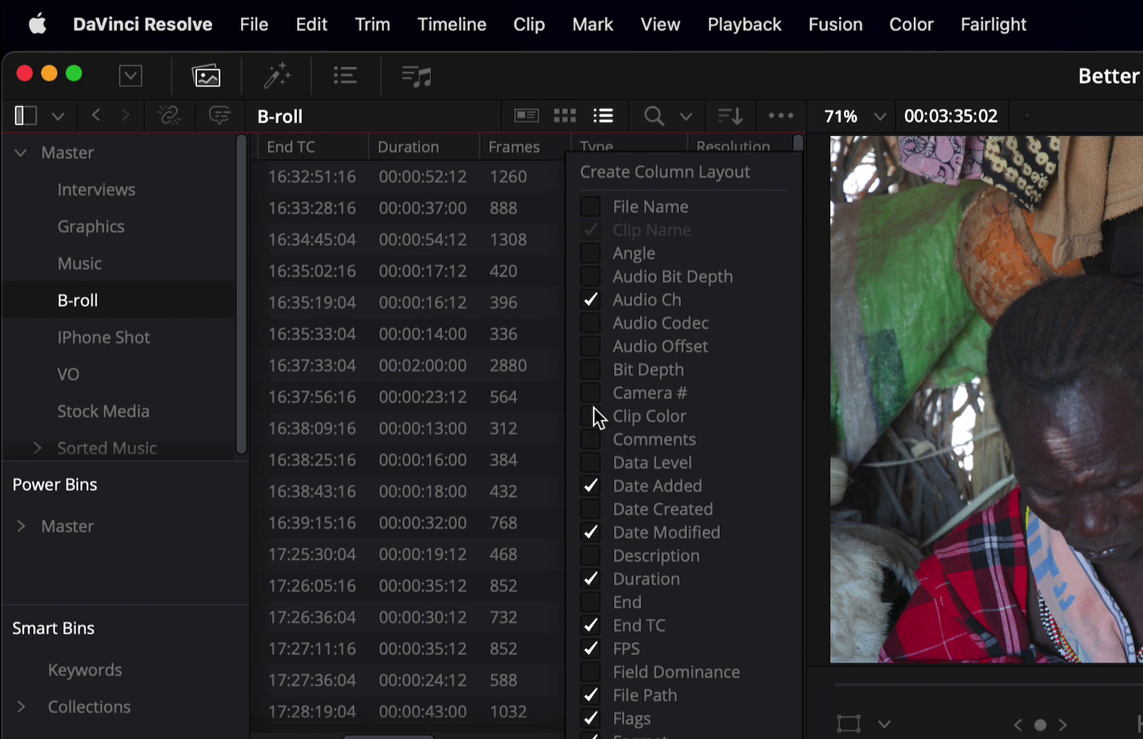
pyautogui.click(558, 154)
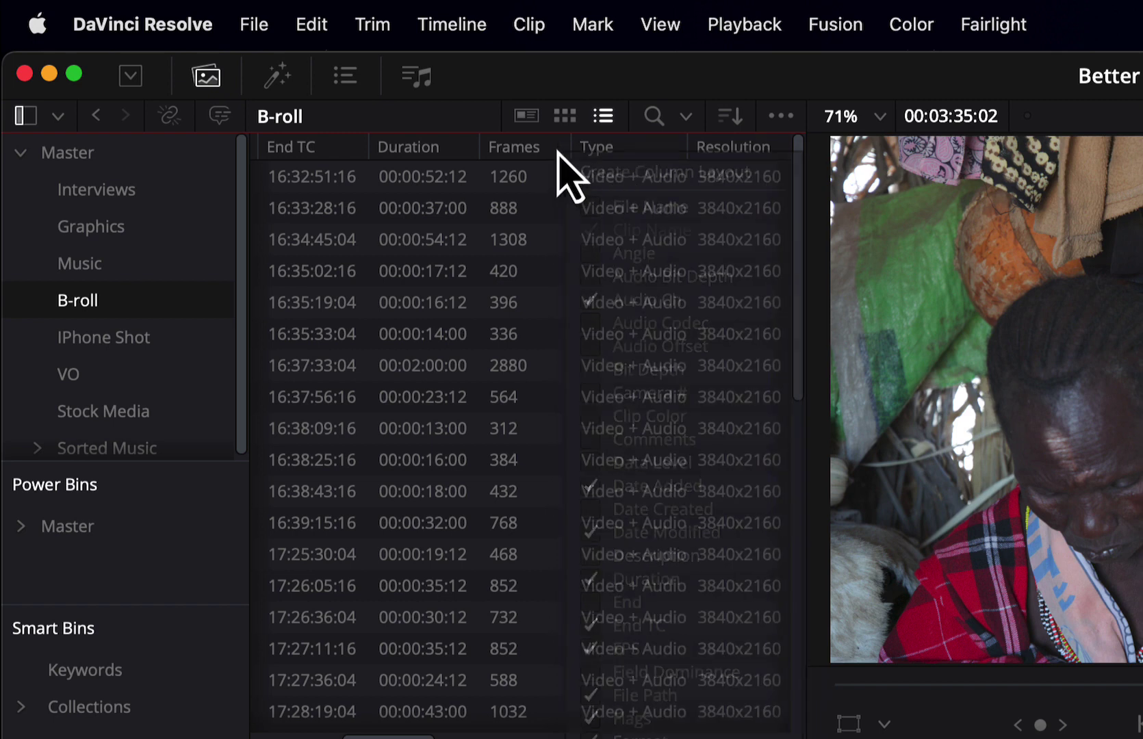
pyautogui.hscroll(-10, 593, 363)
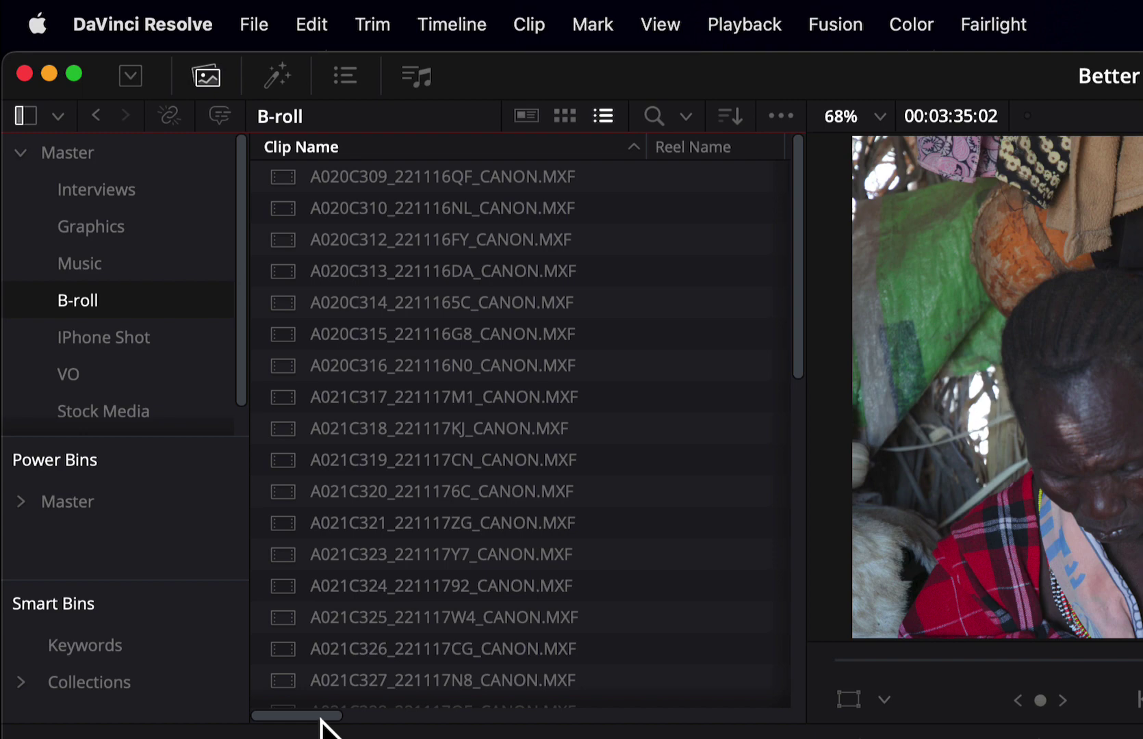
# - Open the Sorted Music bin to show genre folders like Action, Albums and Atmospheres
pyautogui.moveTo(320, 720); pyautogui.dragTo(254, 728)
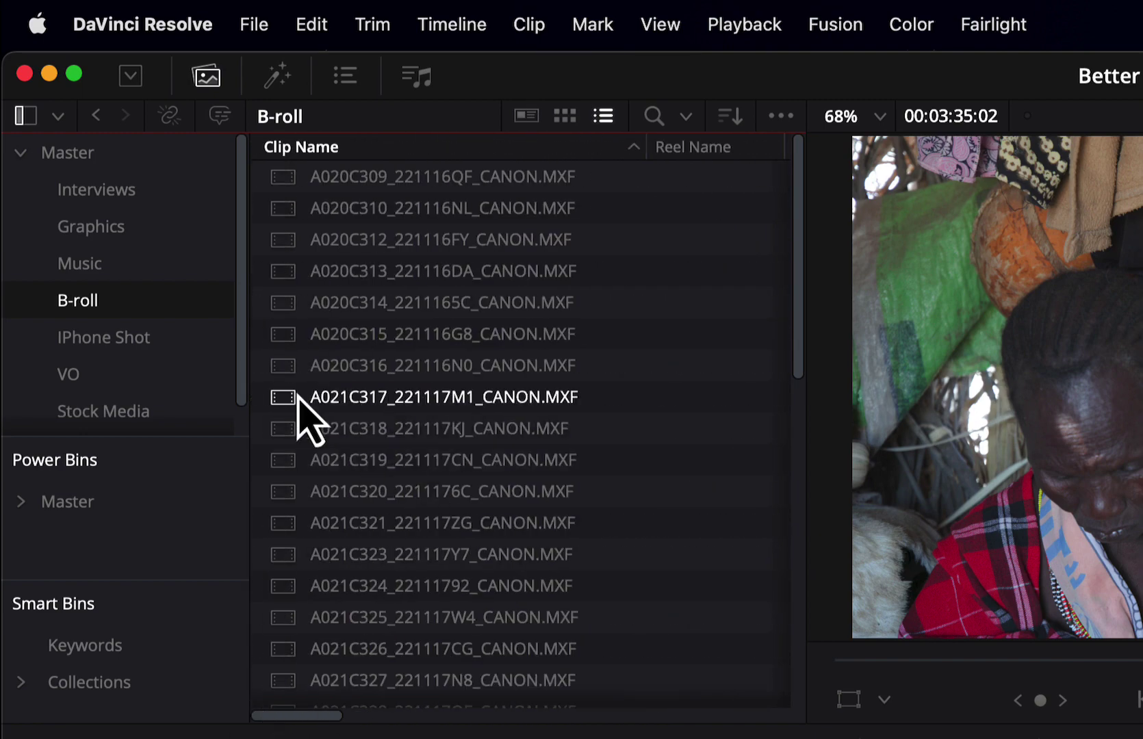
pyautogui.scroll(-2, 232, 358)
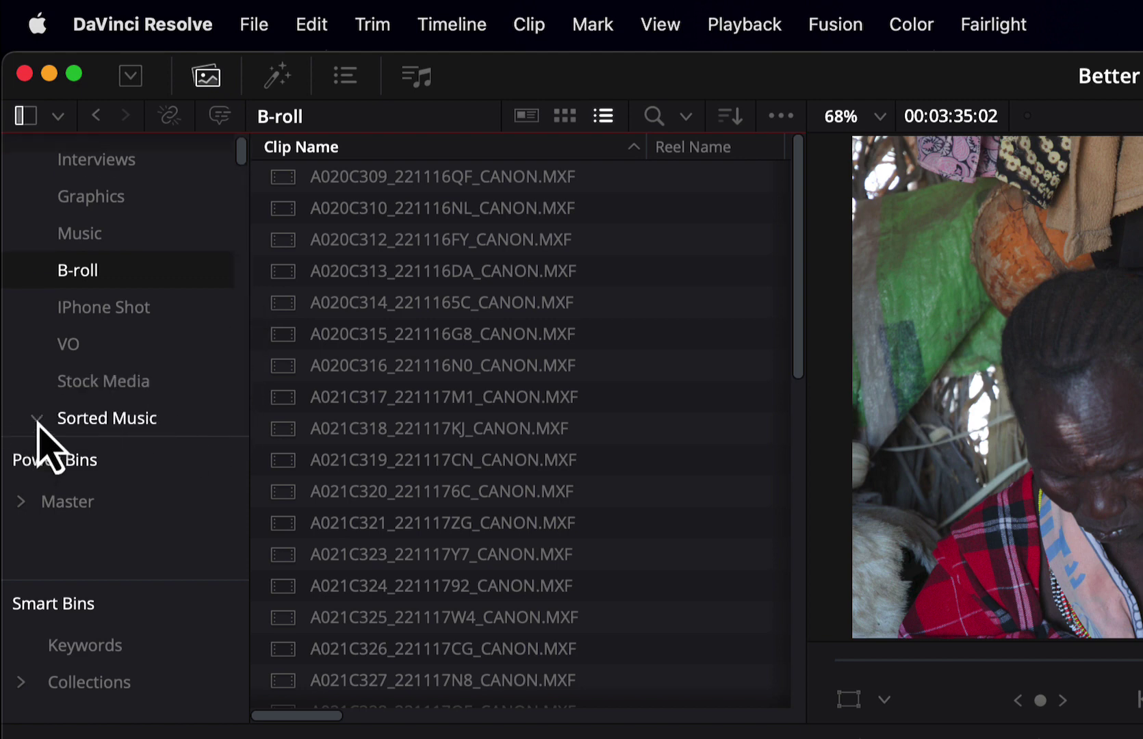
pyautogui.click(134, 418)
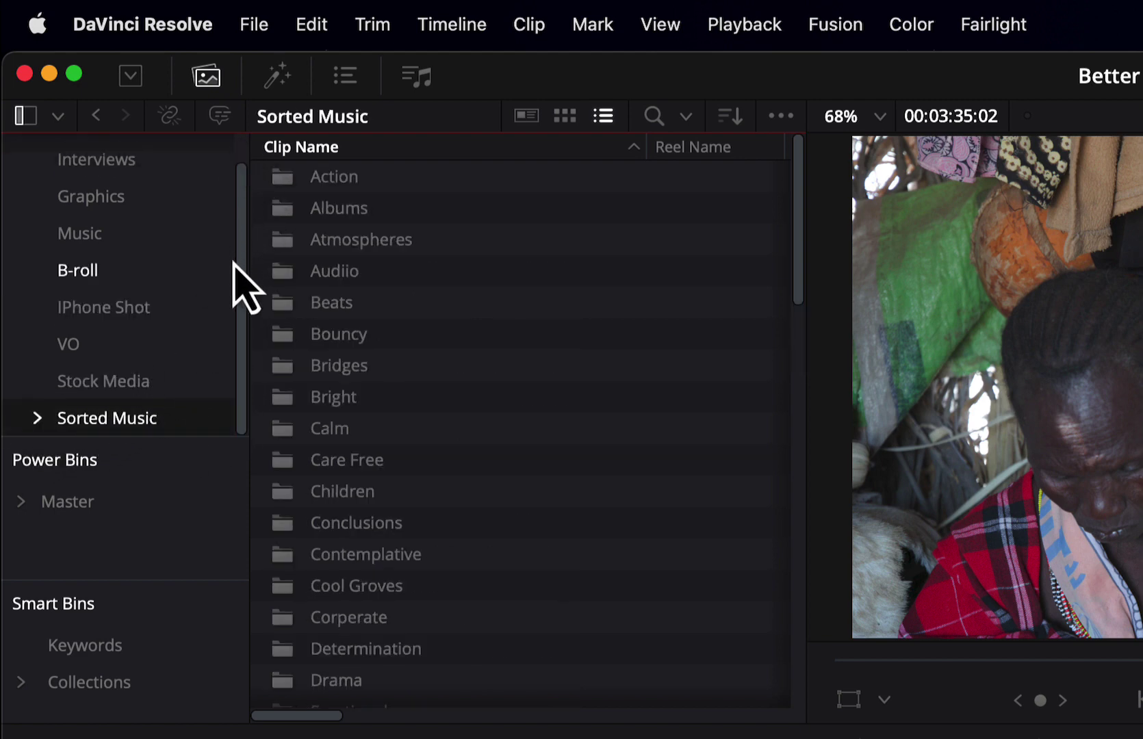
# - Open the Atmospheres folder and preview ATMOS clips, including Calm Landscapes and Hopeful Paths
pyautogui.doubleClick(296, 245)
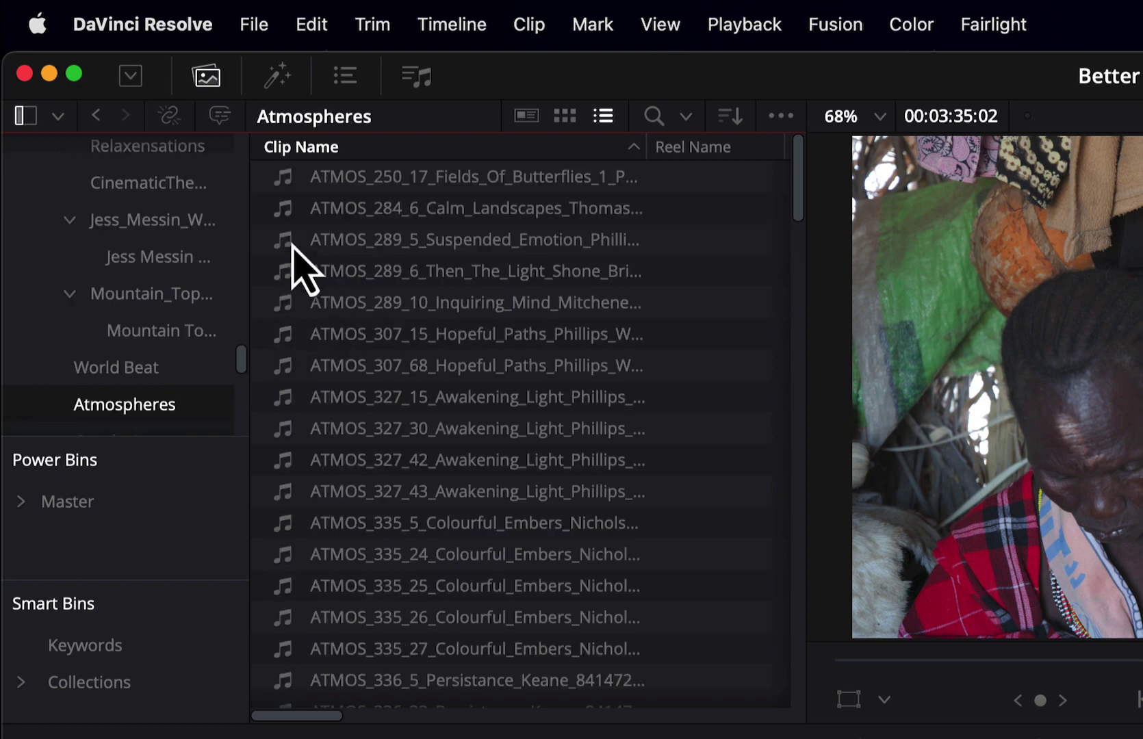
pyautogui.click(331, 180)
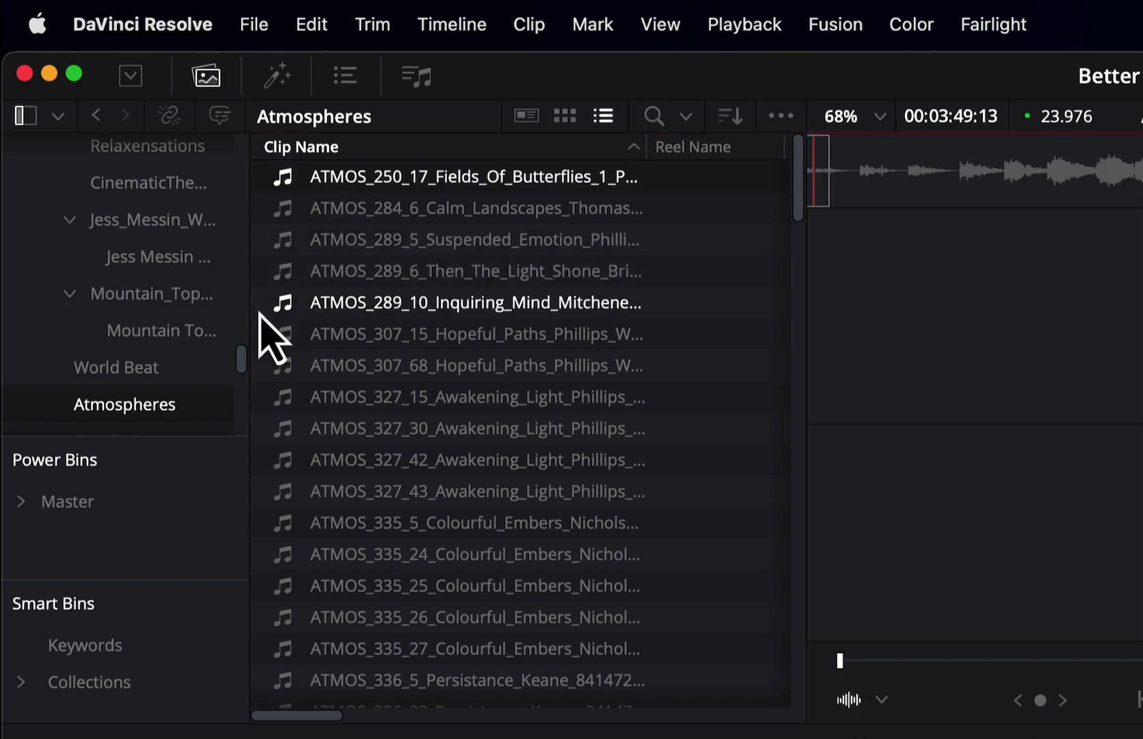
pyautogui.click(355, 210)
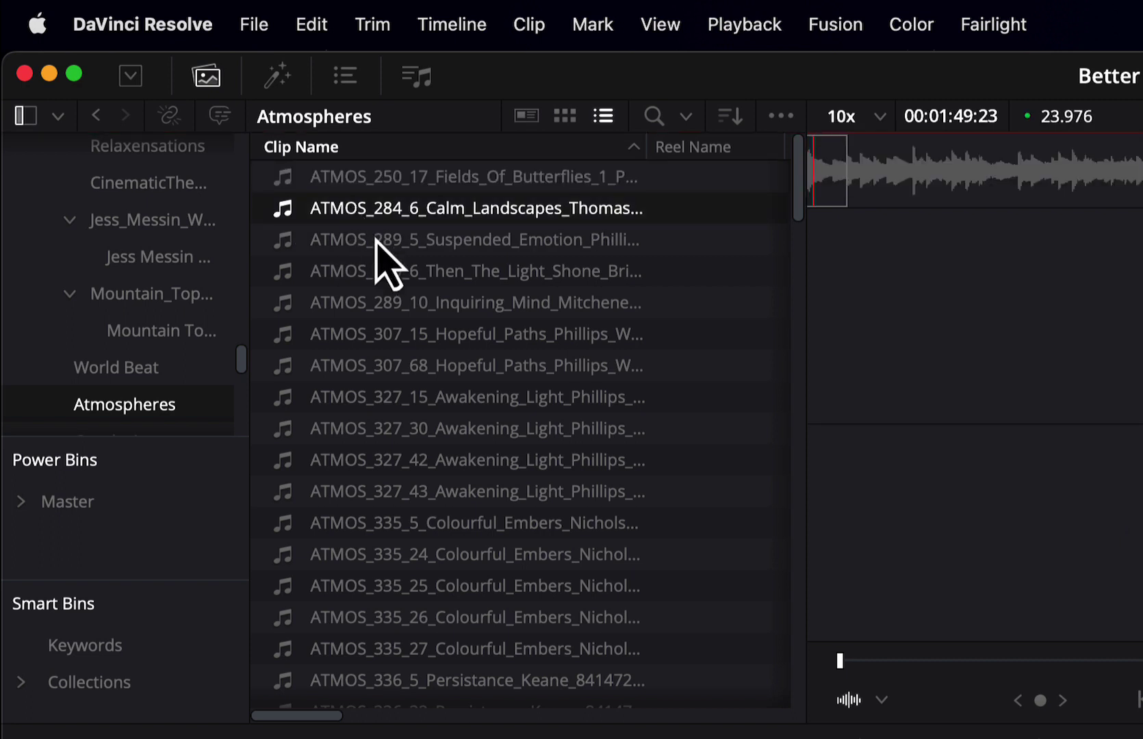
pyautogui.click(452, 334)
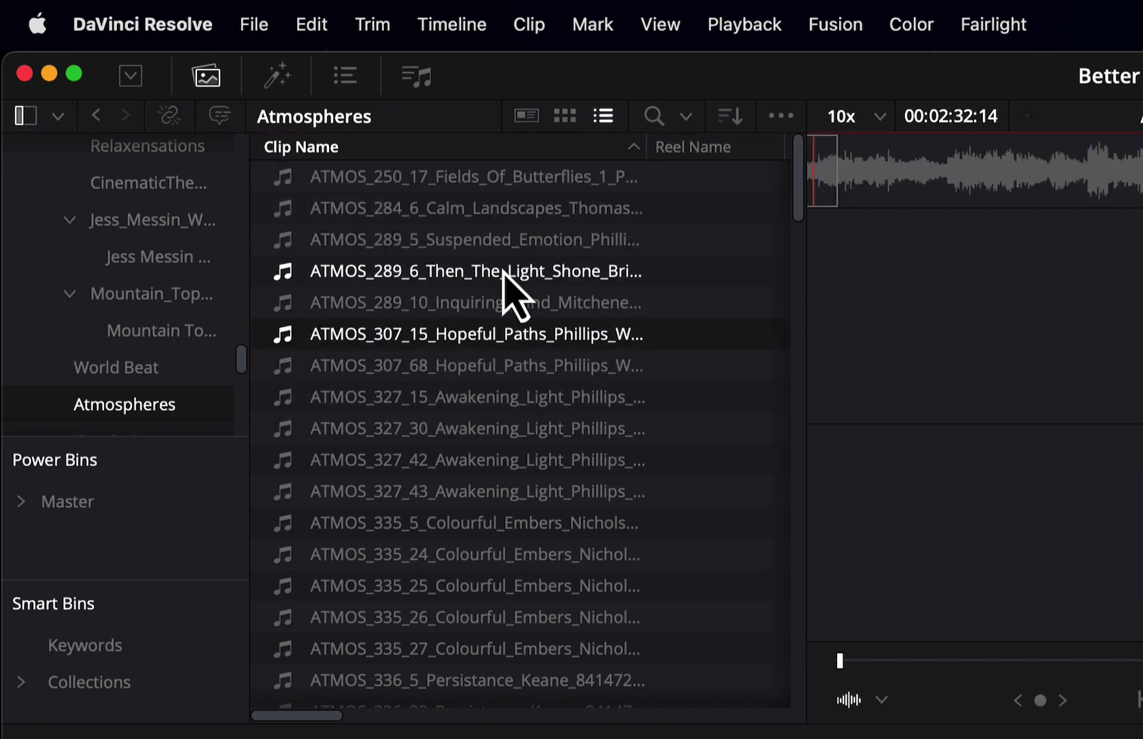
# - Bring up clip search, then return to the B-roll bin in thumbnail view
pyautogui.click(654, 120)
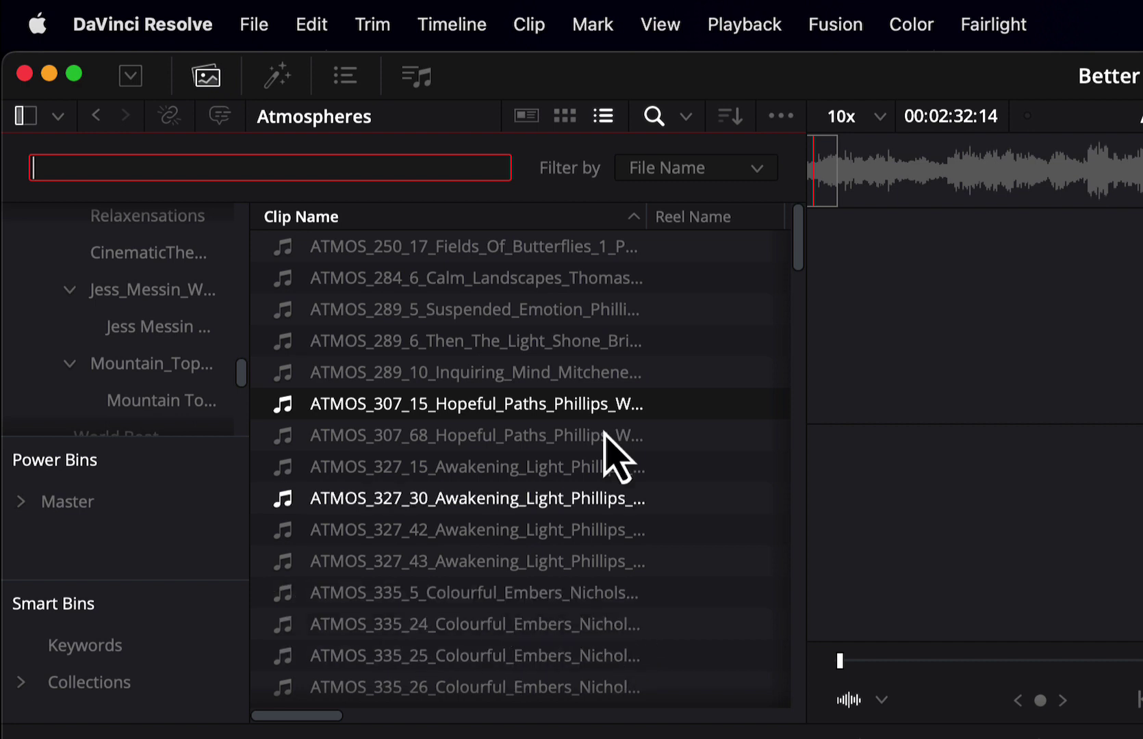
pyautogui.moveTo(240, 378); pyautogui.dragTo(225, 243)
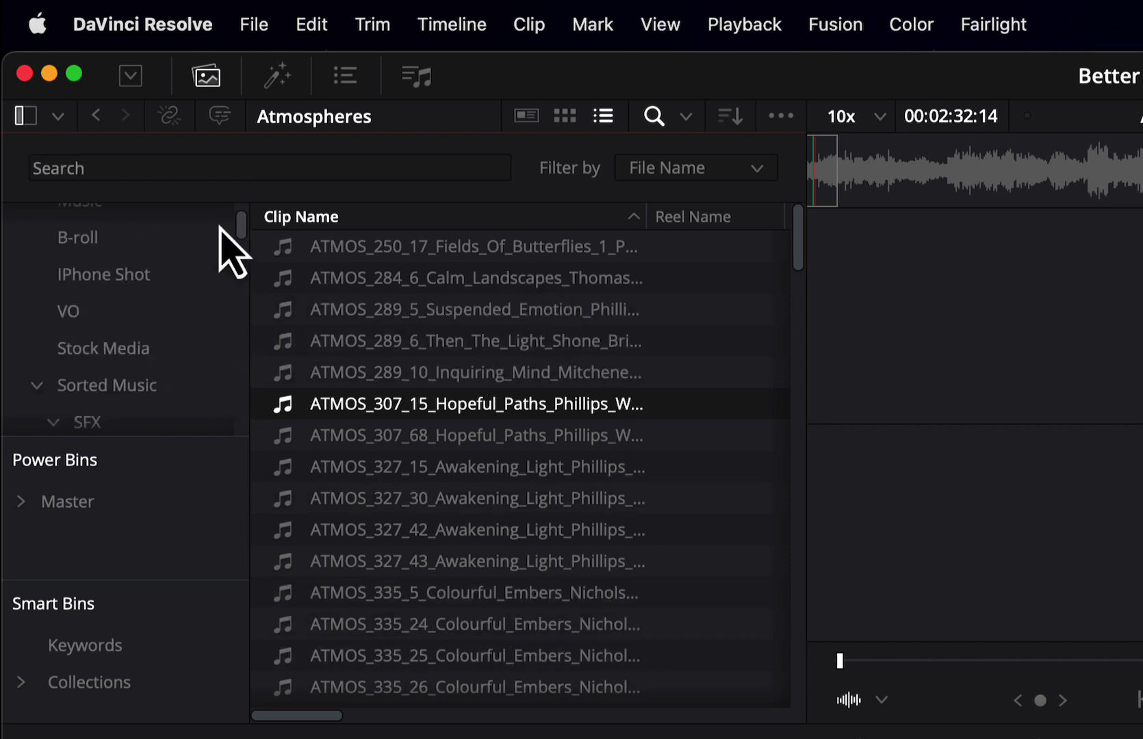
pyautogui.click(89, 266)
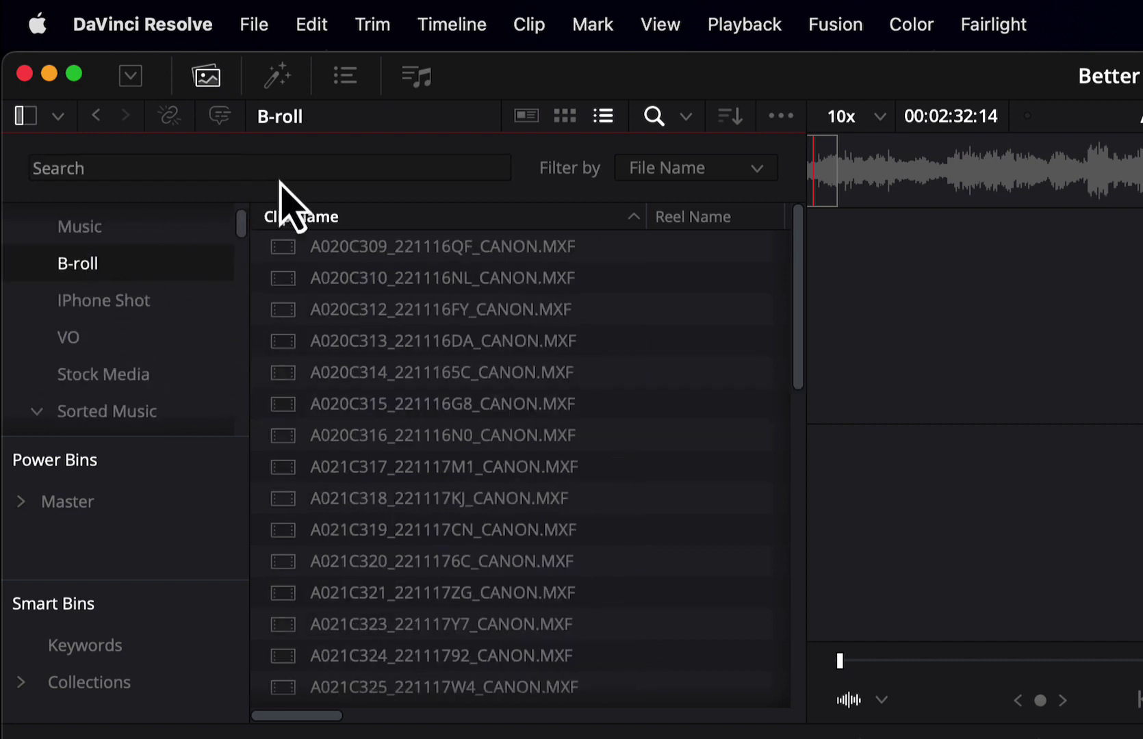
pyautogui.click(564, 115)
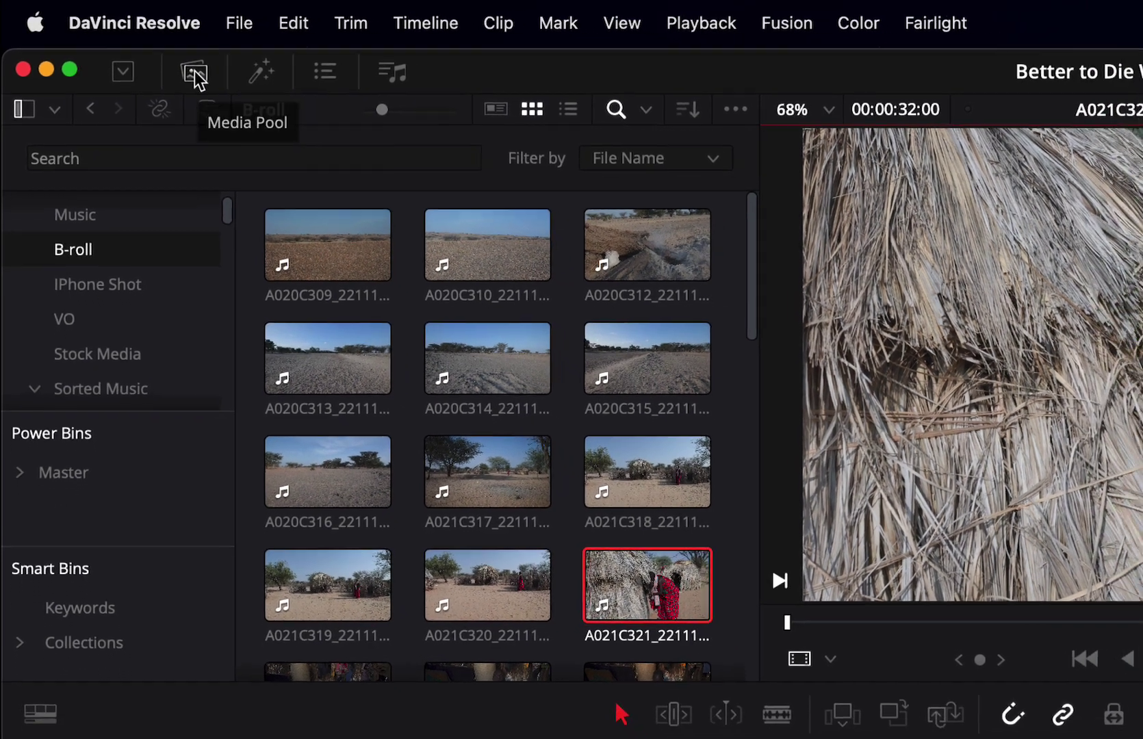
# - Hide the media pool and metadata for side-by-side source and timeline viewers, playhead at 03:30:52:13
pyautogui.click(195, 72)
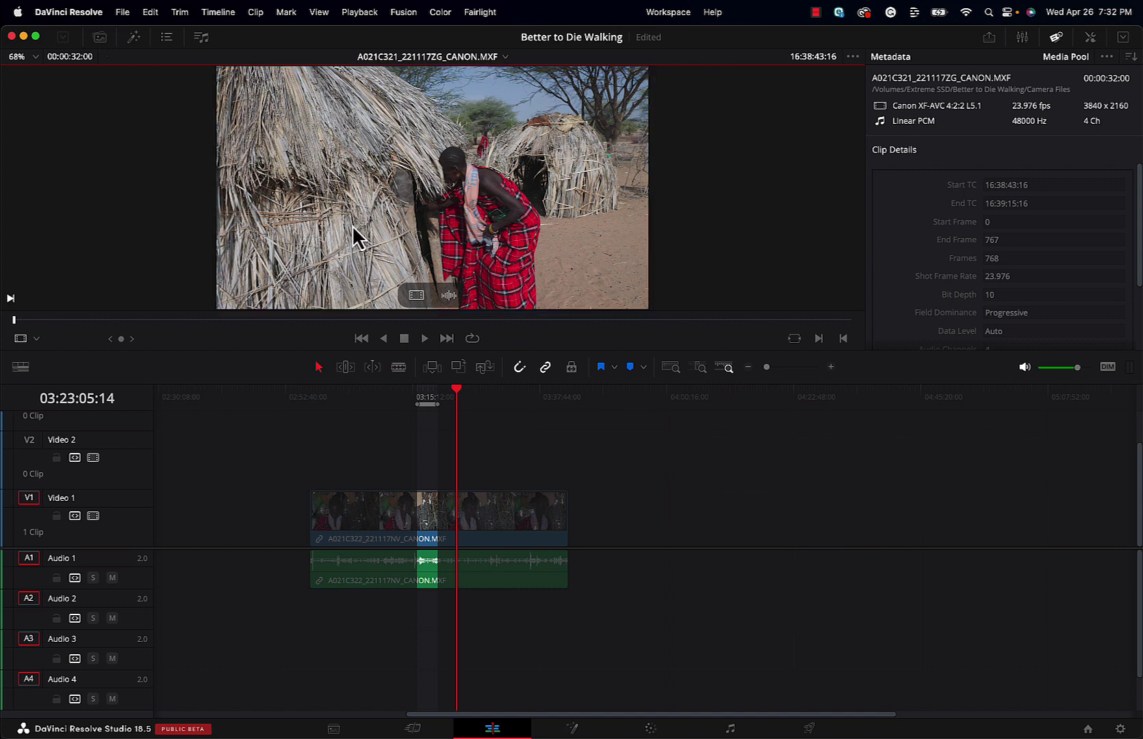
pyautogui.click(509, 521)
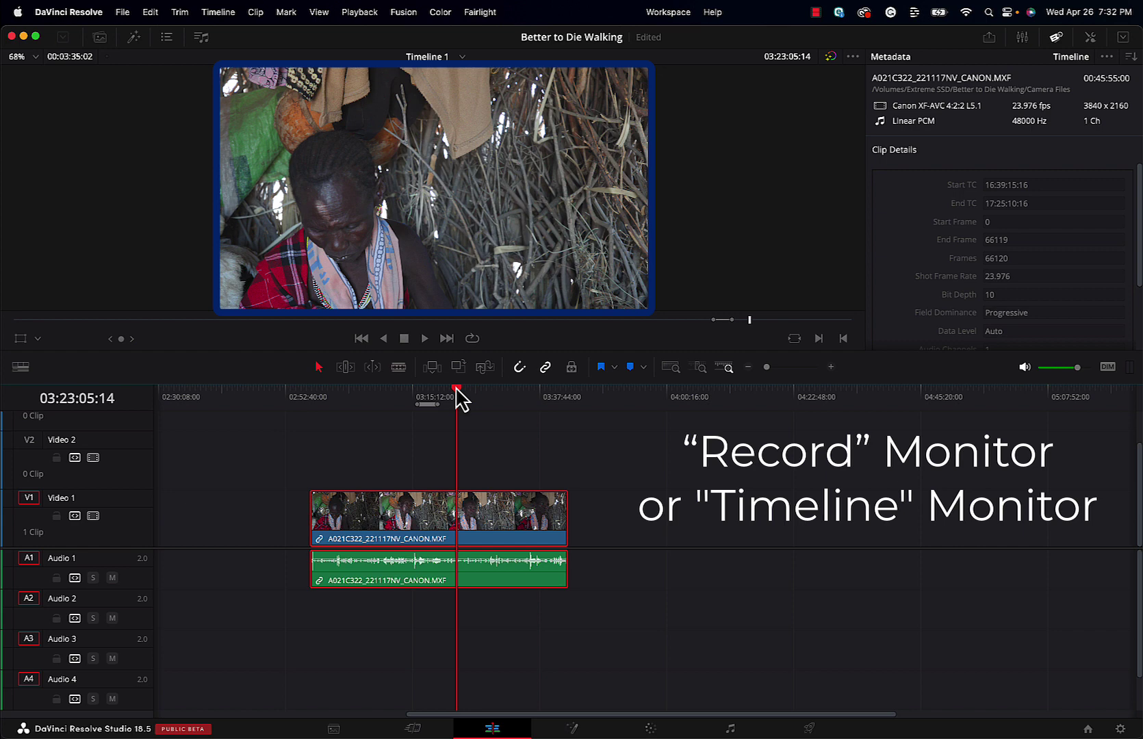
pyautogui.moveTo(457, 394); pyautogui.dragTo(512, 417)
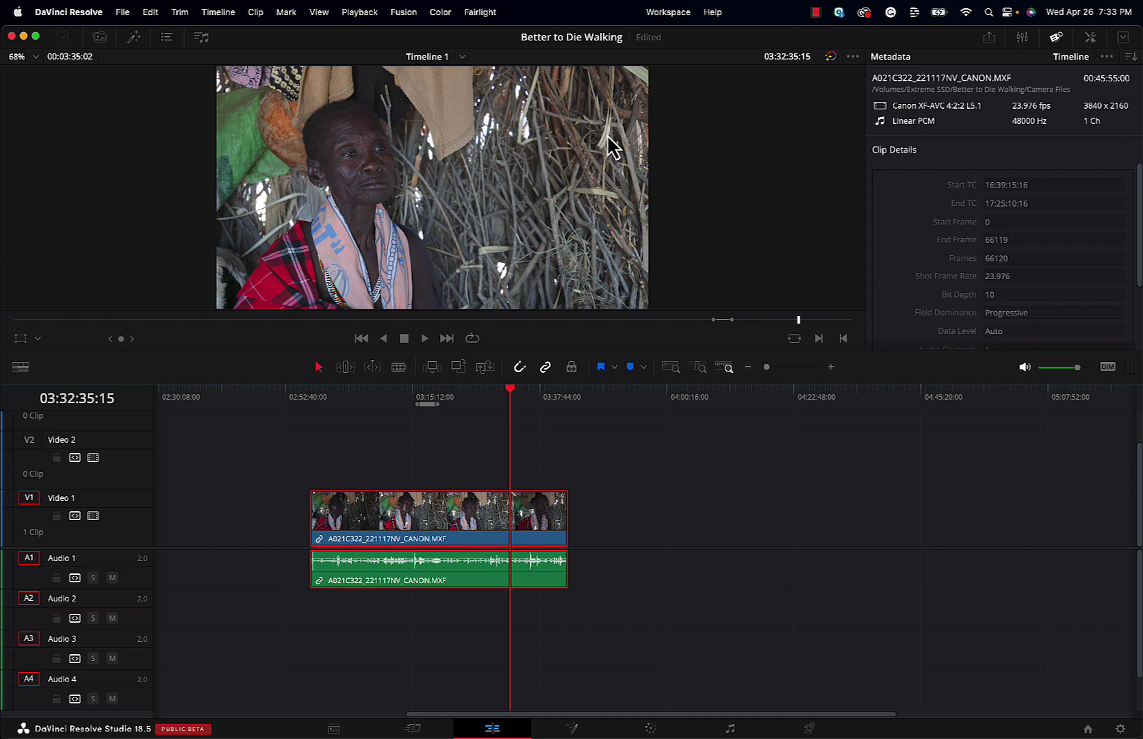
pyautogui.click(1055, 38)
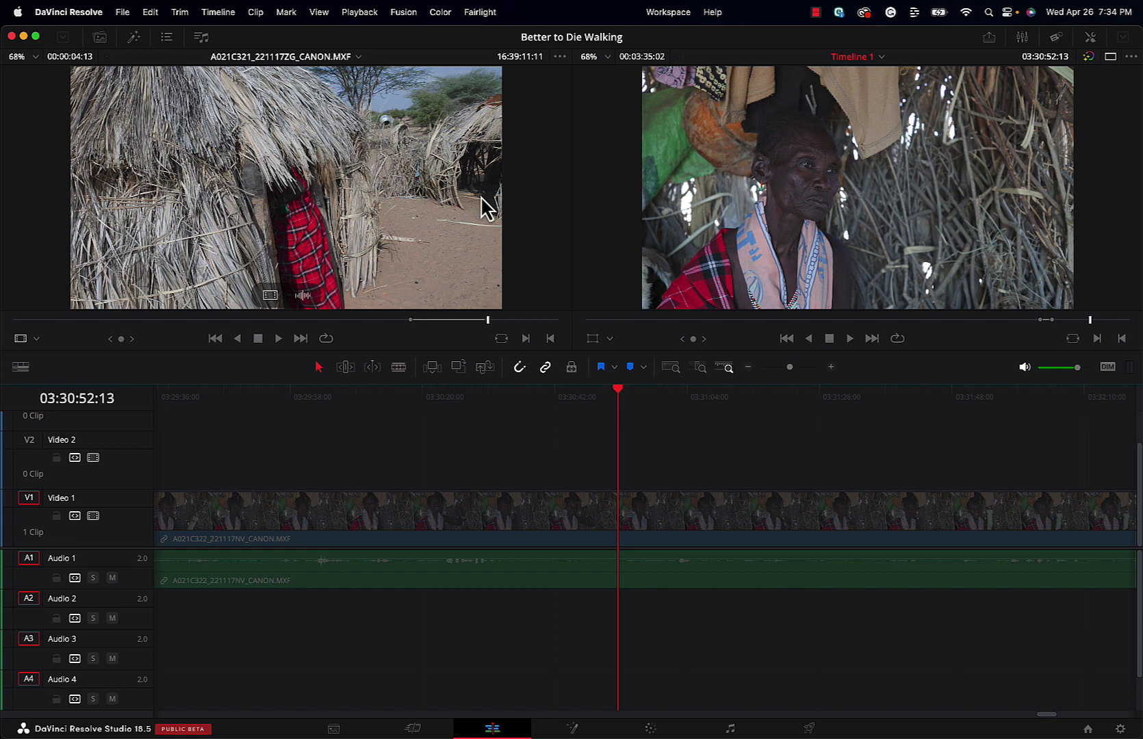
# - Restore the media pool and Metadata panel, showing A020C314 details: 23.976 fps, 3840 x 2160
pyautogui.click(99, 38)
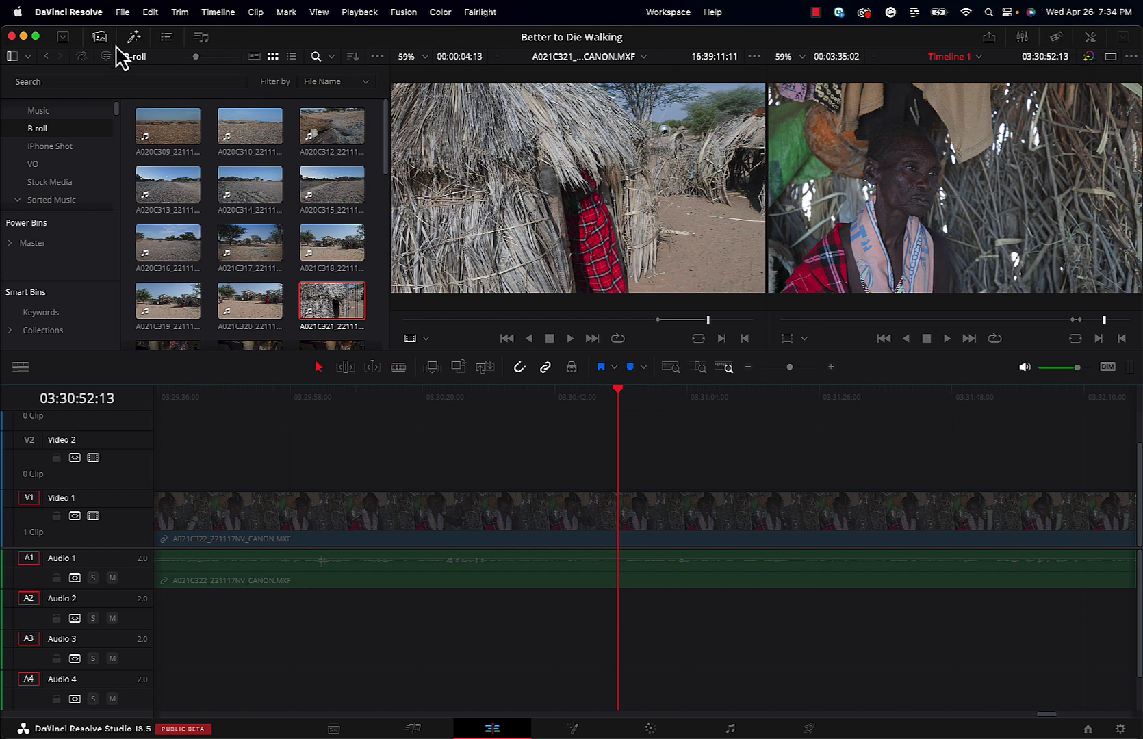
pyautogui.click(1057, 38)
# - Read the metadata for A021C323_221117Y7_CANON.MXF and A021C327_221117N8_CANON.MXF, then close the Metadata panel
pyautogui.scroll(-3, 347, 336)
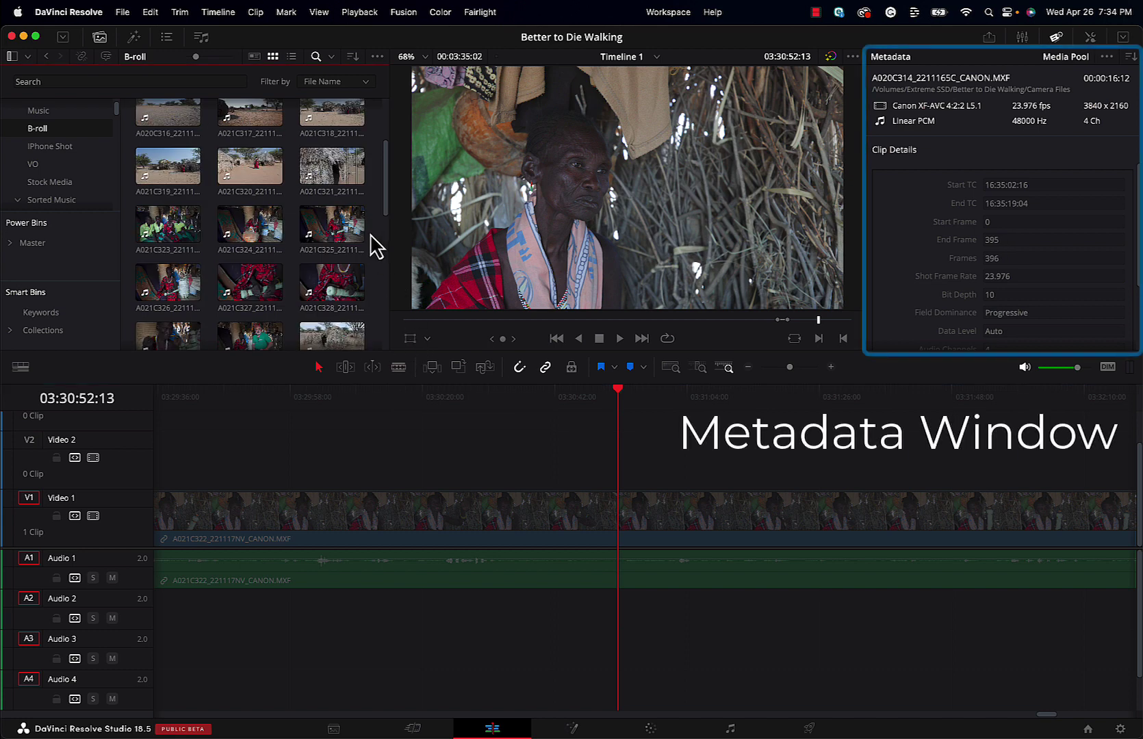
pyautogui.click(169, 224)
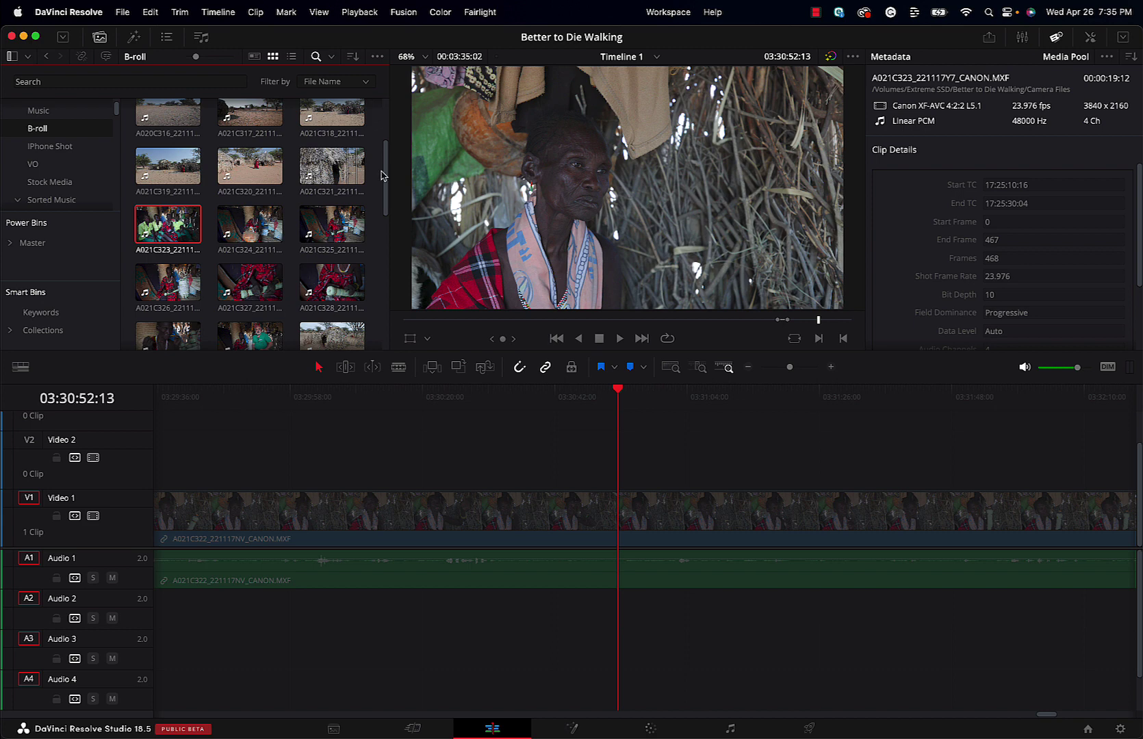
pyautogui.moveTo(381, 176); pyautogui.dragTo(385, 199)
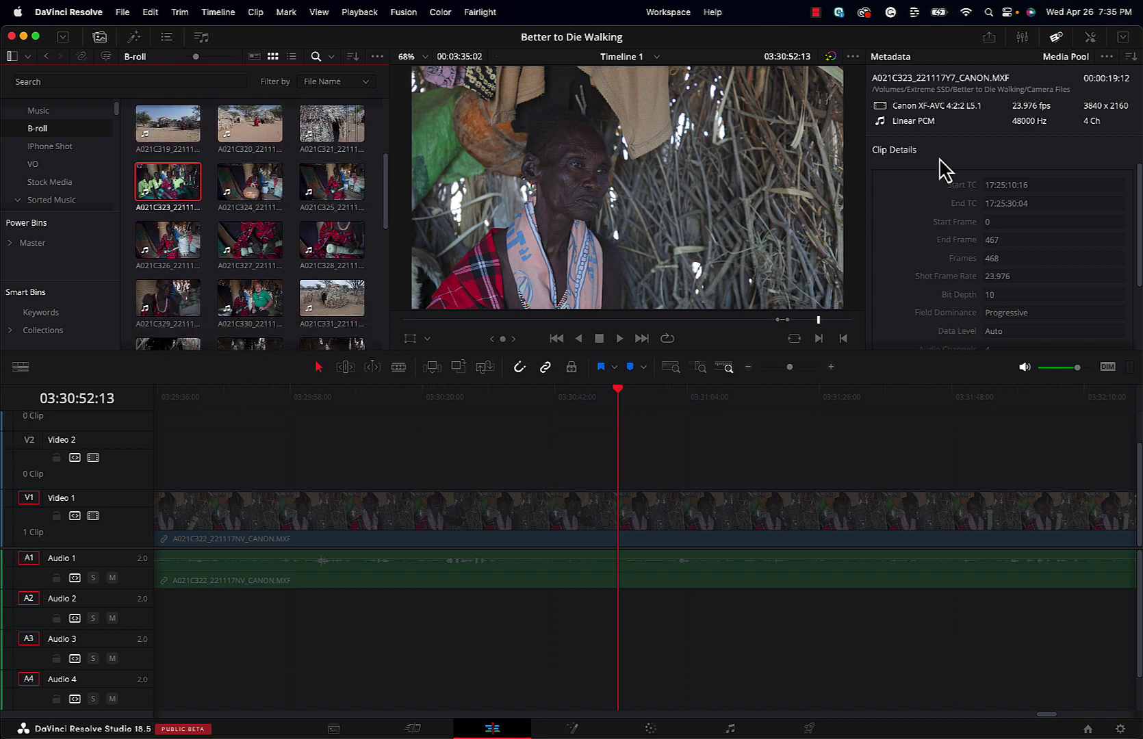
pyautogui.click(255, 243)
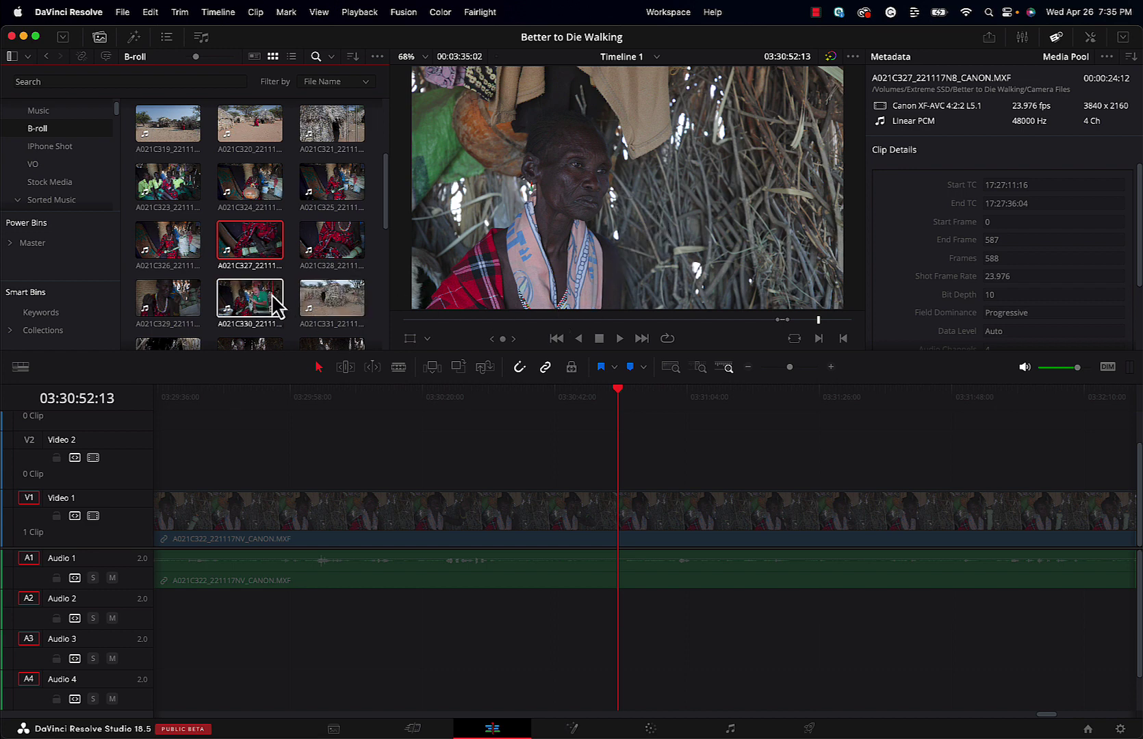
pyautogui.scroll(-2, 275, 304)
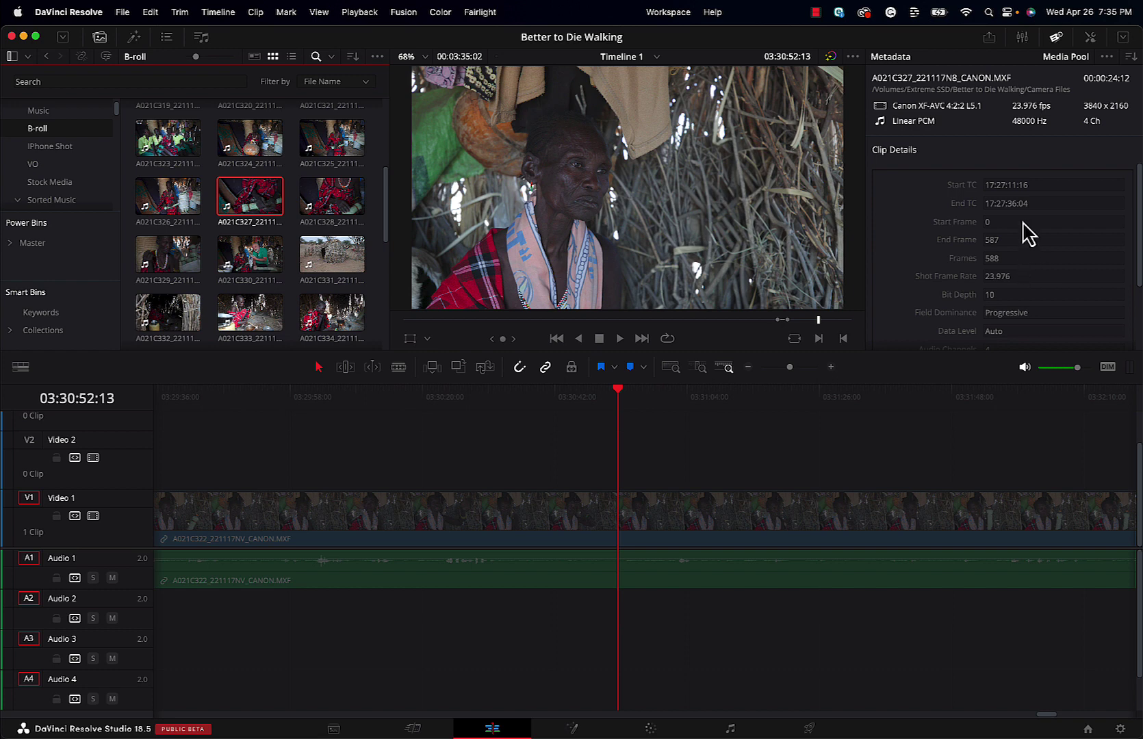
pyautogui.click(1056, 37)
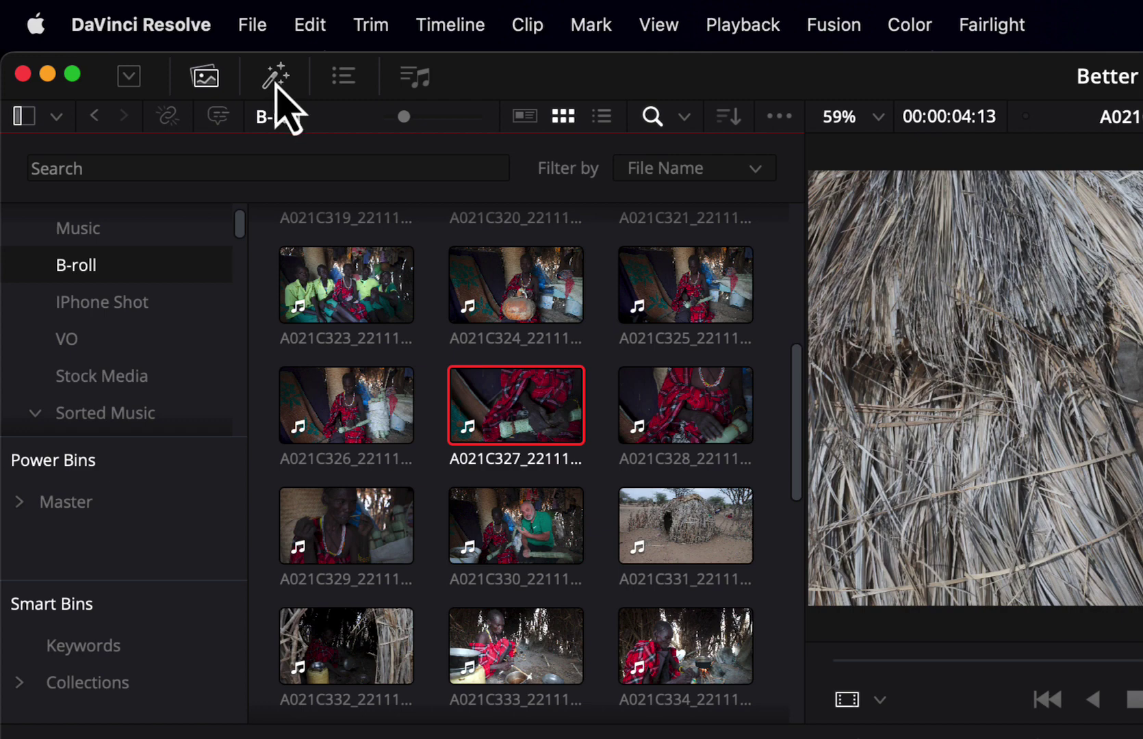
# - Open the Effects library and browse video transitions, audio transitions, titles and generators
pyautogui.click(275, 78)
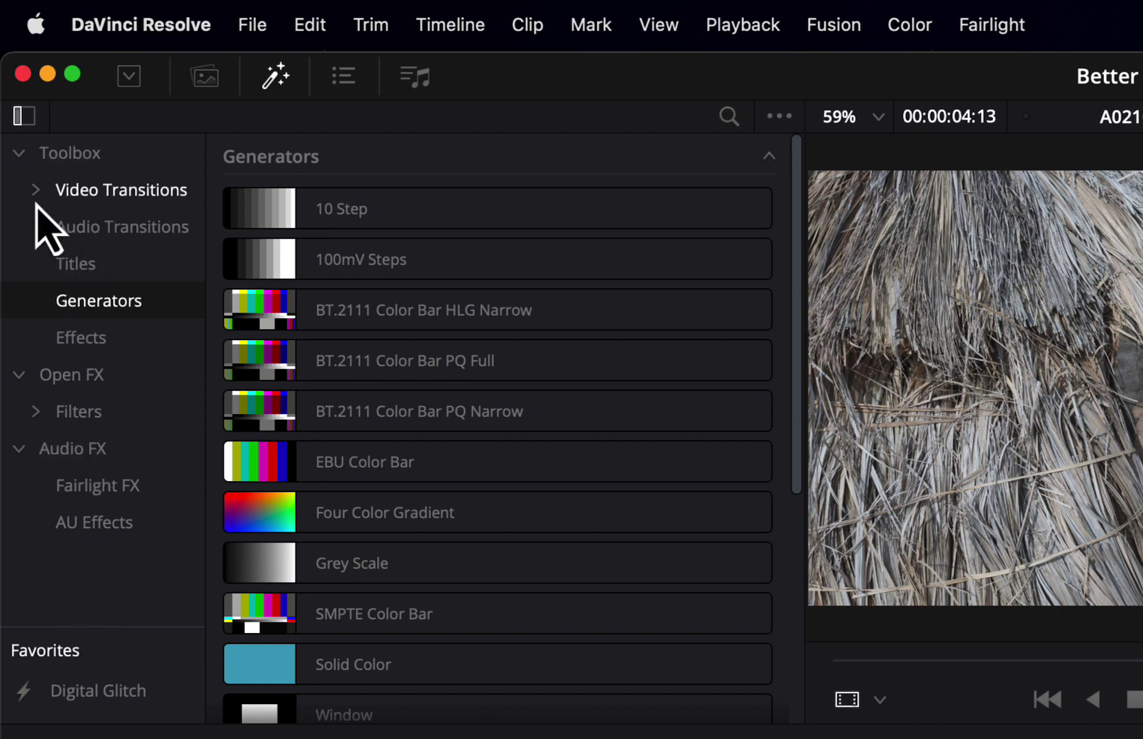
pyautogui.click(72, 191)
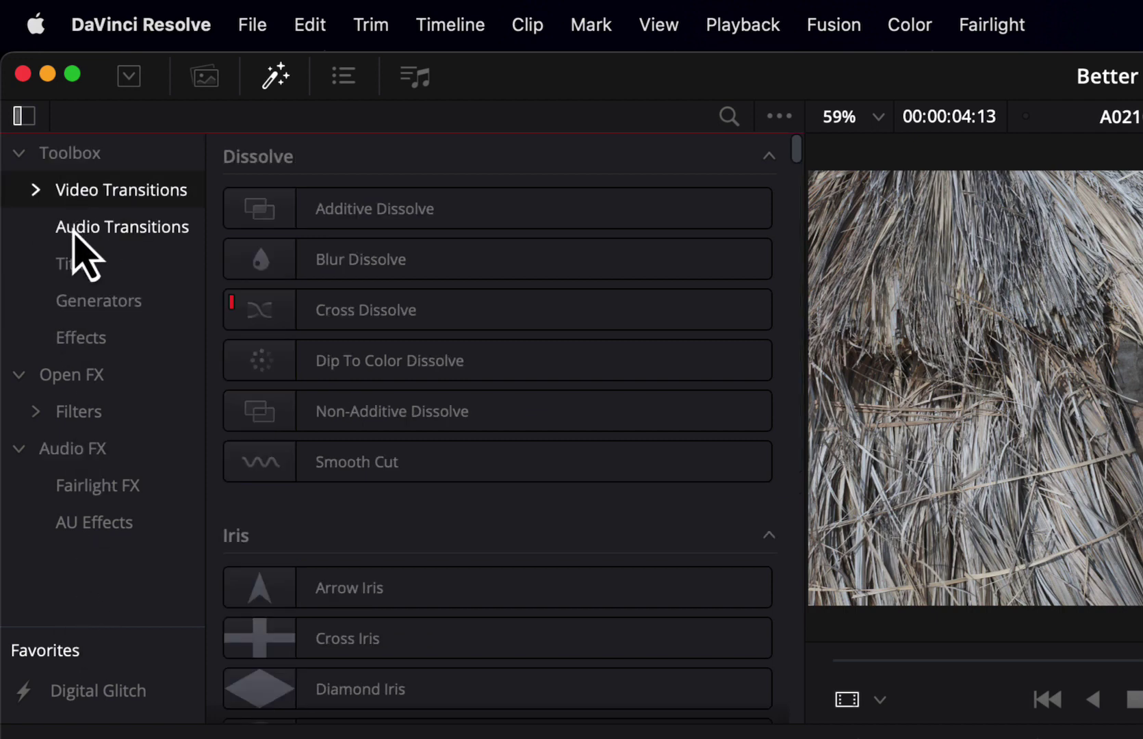
pyautogui.click(72, 233)
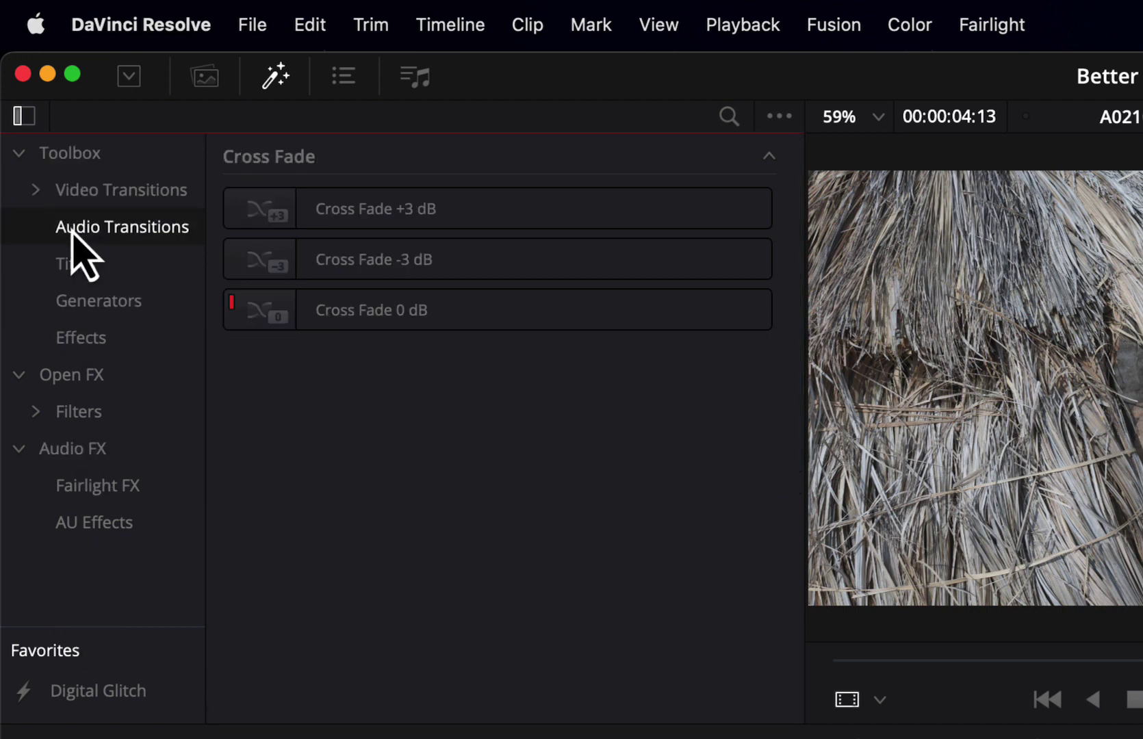
pyautogui.click(72, 274)
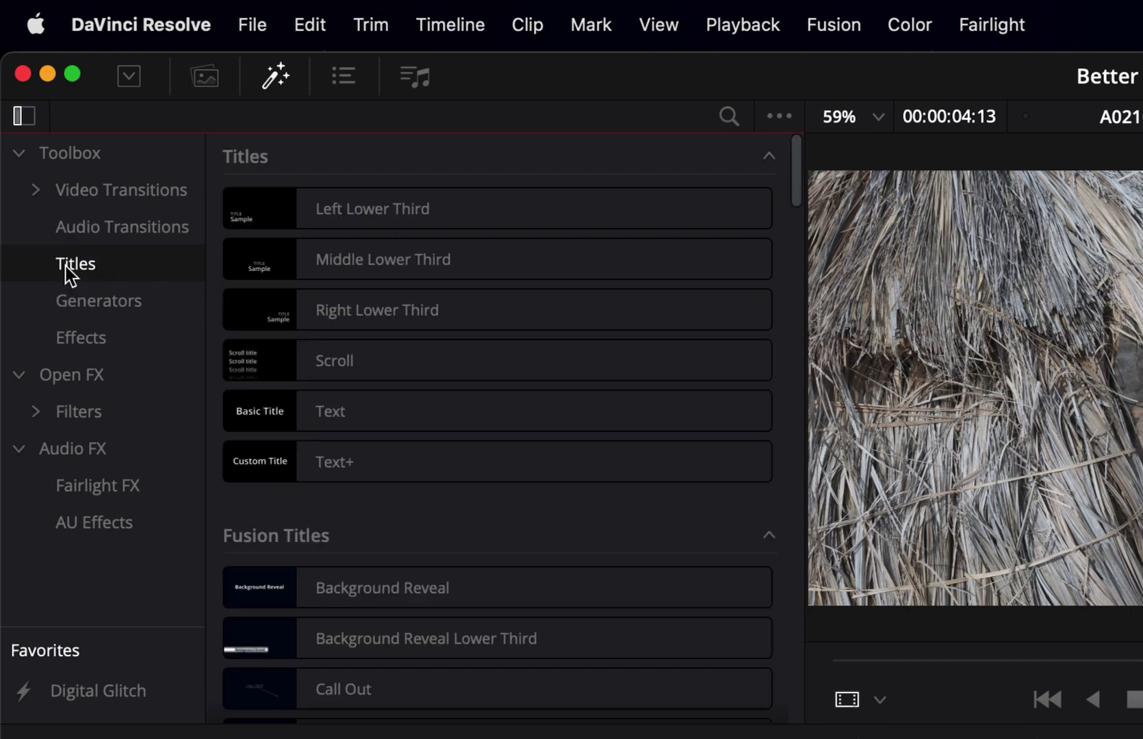
pyautogui.click(73, 307)
# - Browse the Effects category, then show the Edit Index listing the V1 and A1 events
pyautogui.scroll(-1, 487, 513)
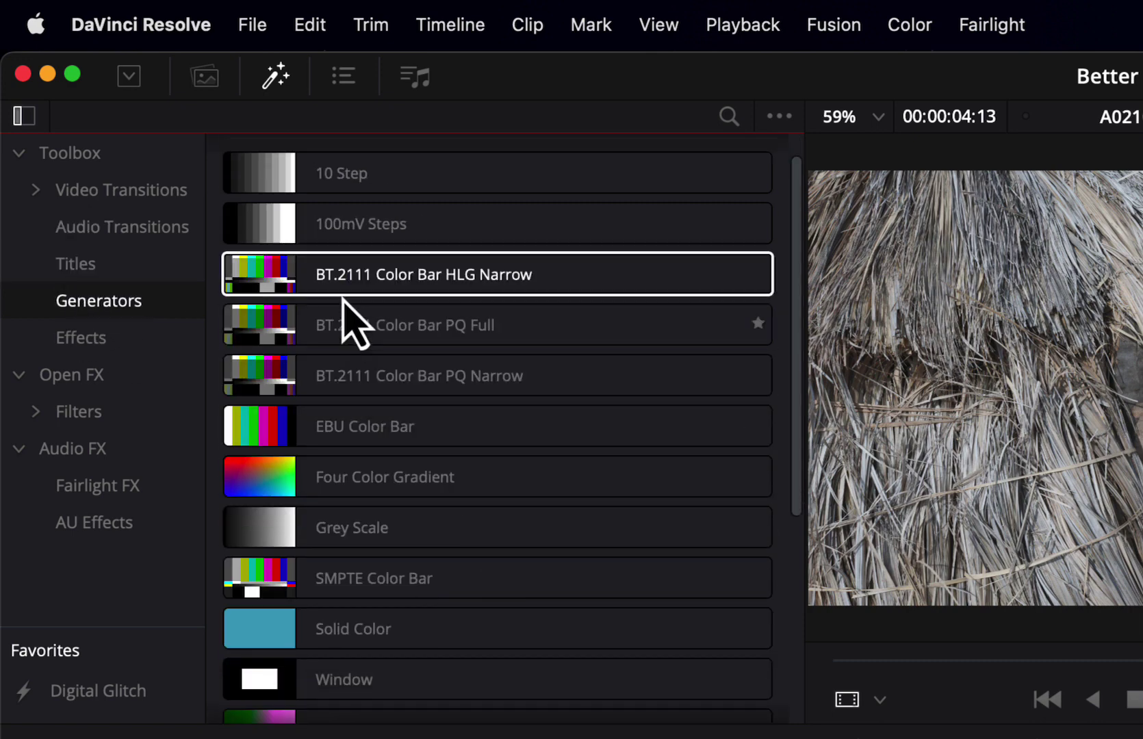
pyautogui.scroll(-1, 541, 558)
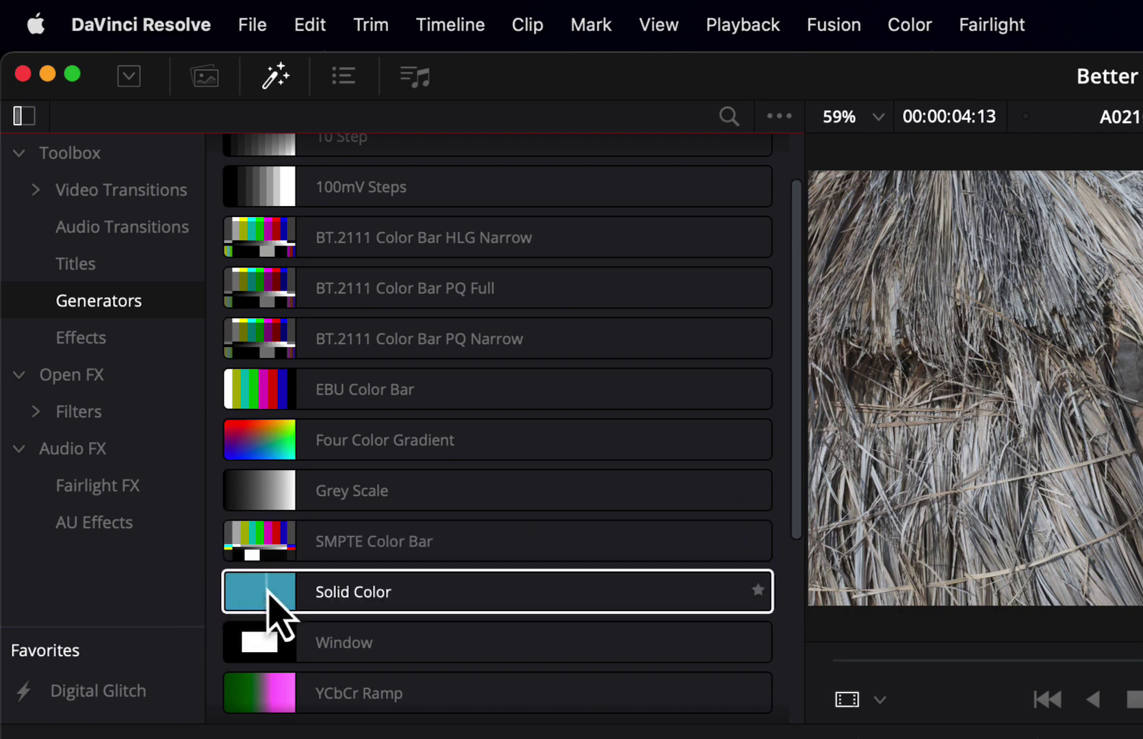
pyautogui.click(96, 342)
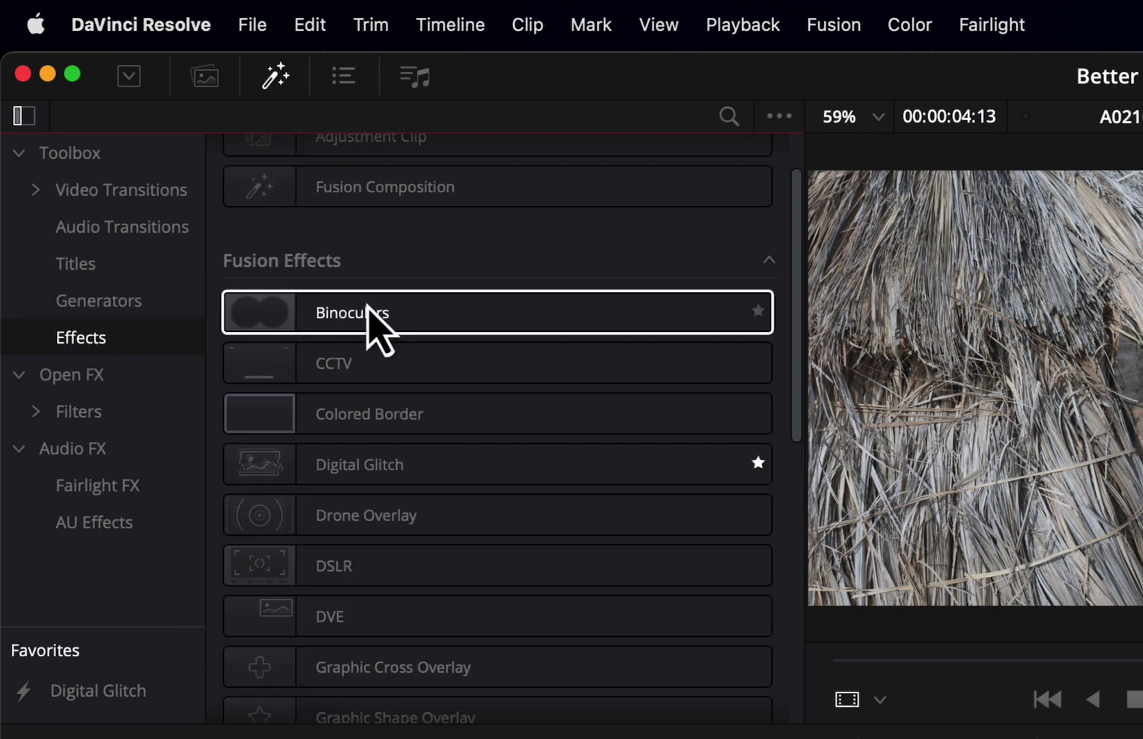
pyautogui.scroll(-5, 572, 607)
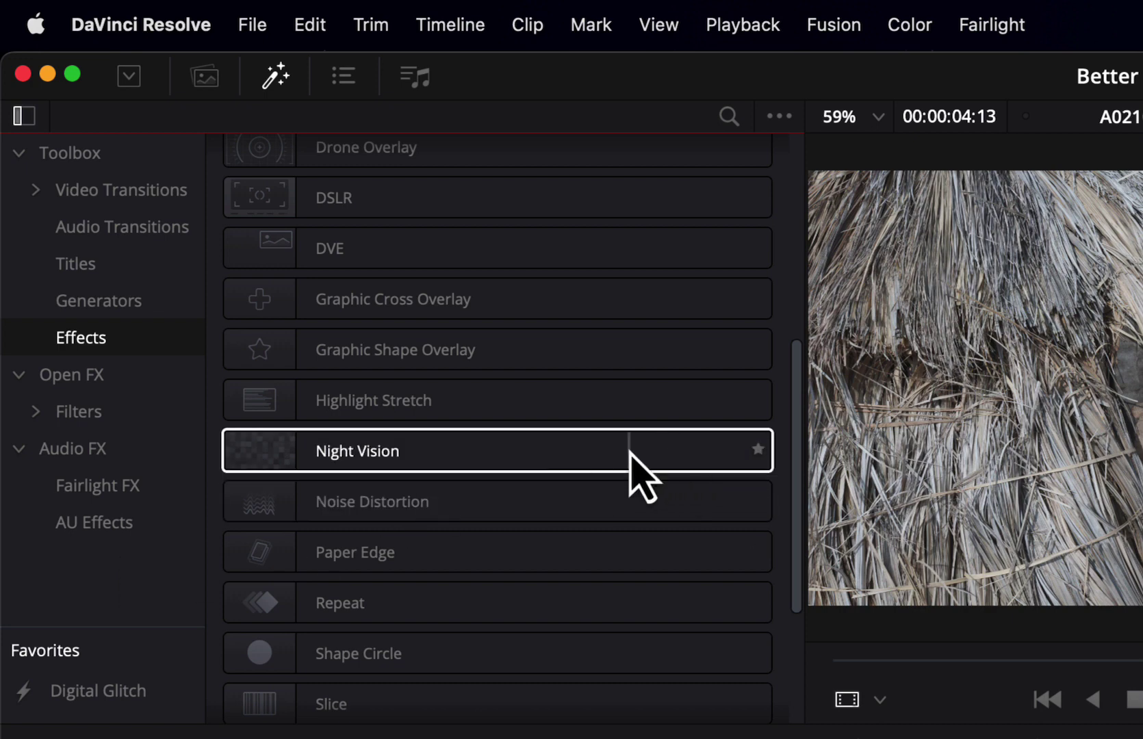
pyautogui.click(343, 74)
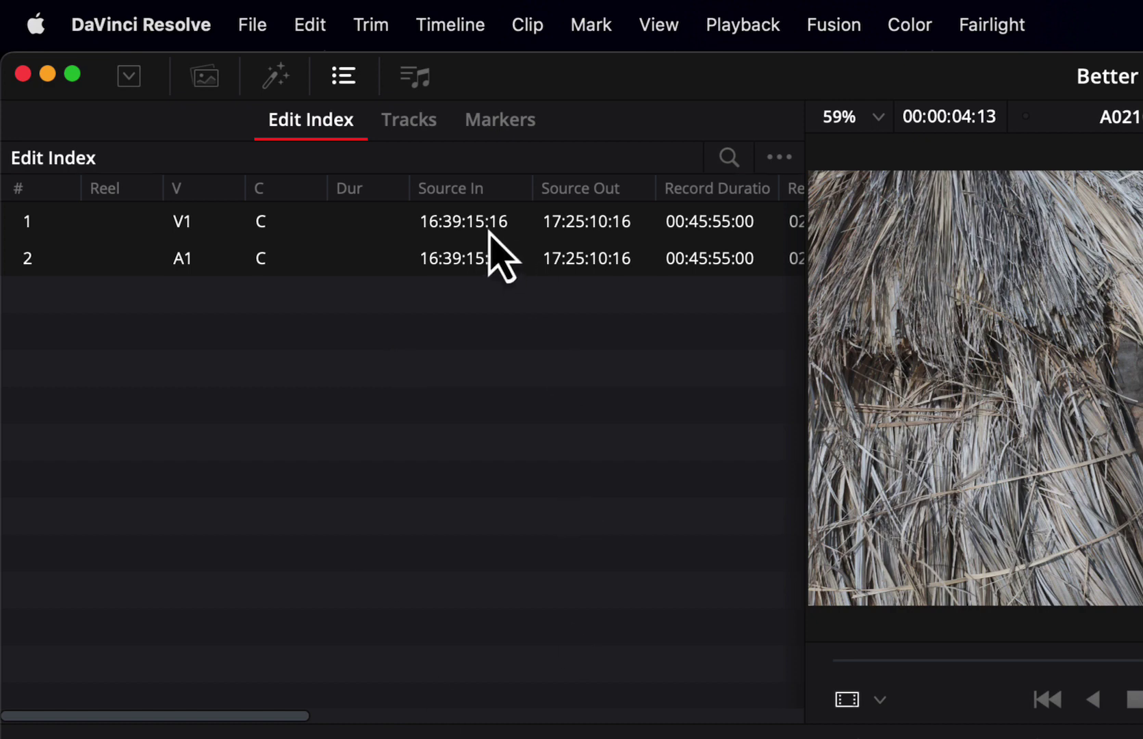
# - View the Index's Tracks and empty Markers lists, then open the Sound Library
pyautogui.click(405, 121)
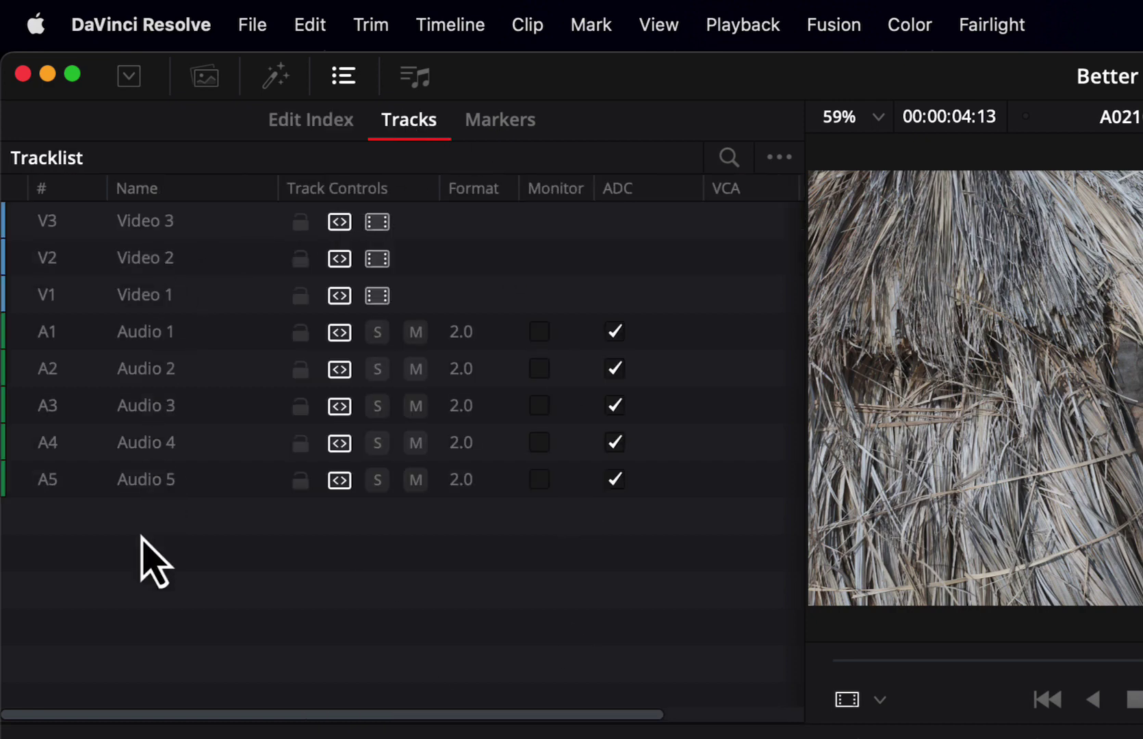
pyautogui.click(515, 136)
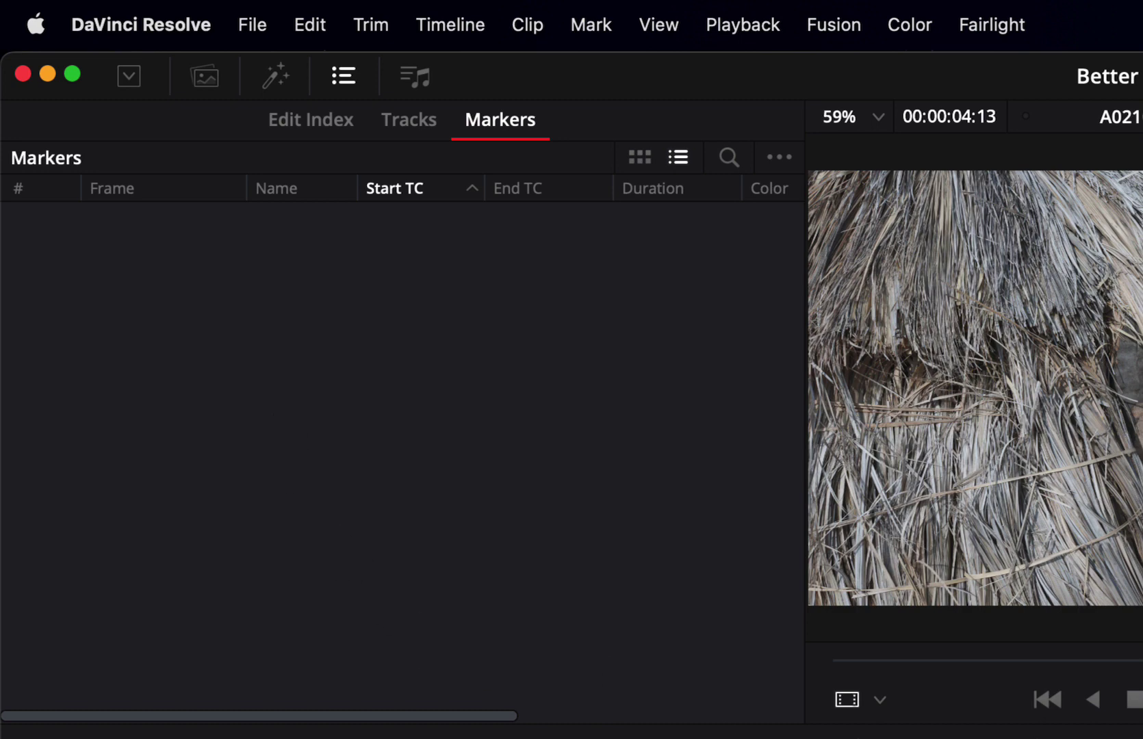
pyautogui.click(410, 81)
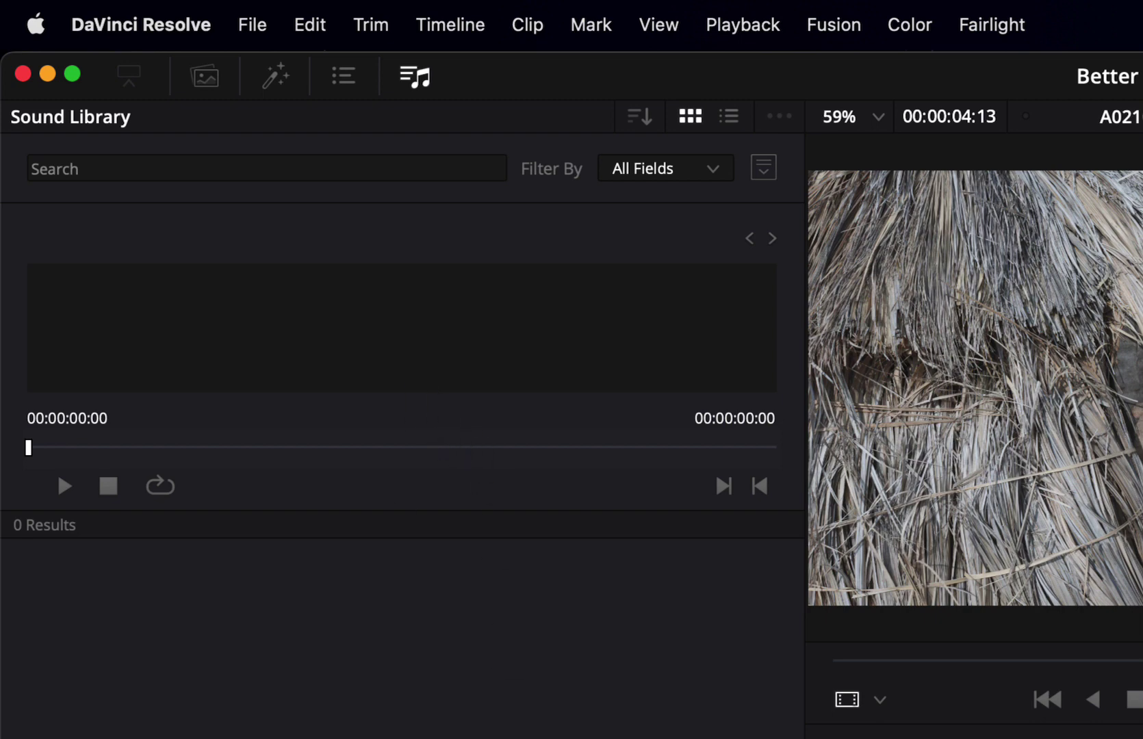
# - Leave the Sound Library and Deliver page for the Edit page, previewing Quick Export then cancelling it
pyautogui.click(198, 171)
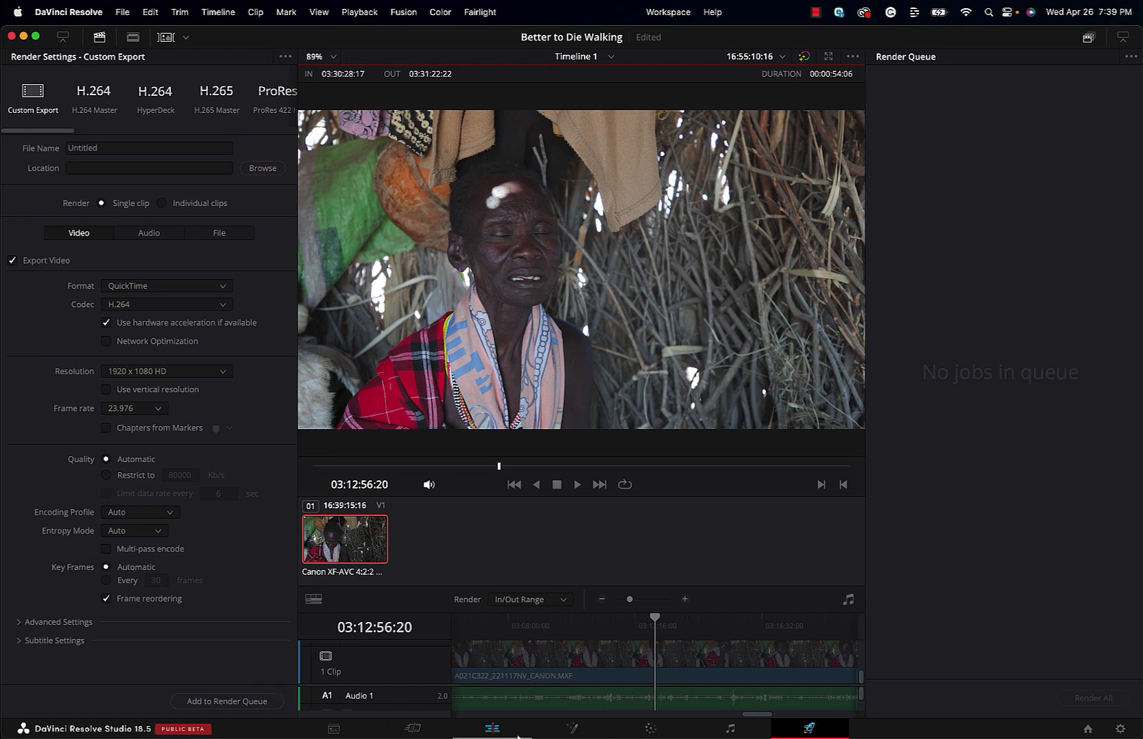
pyautogui.click(492, 730)
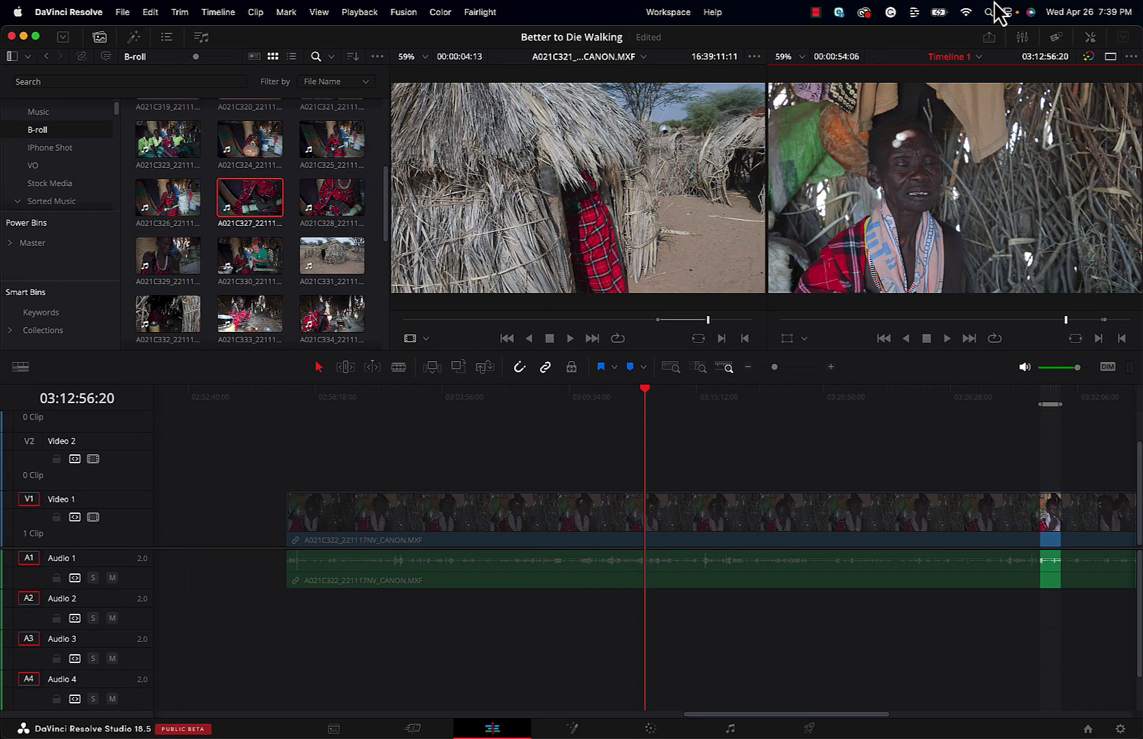
pyautogui.click(989, 37)
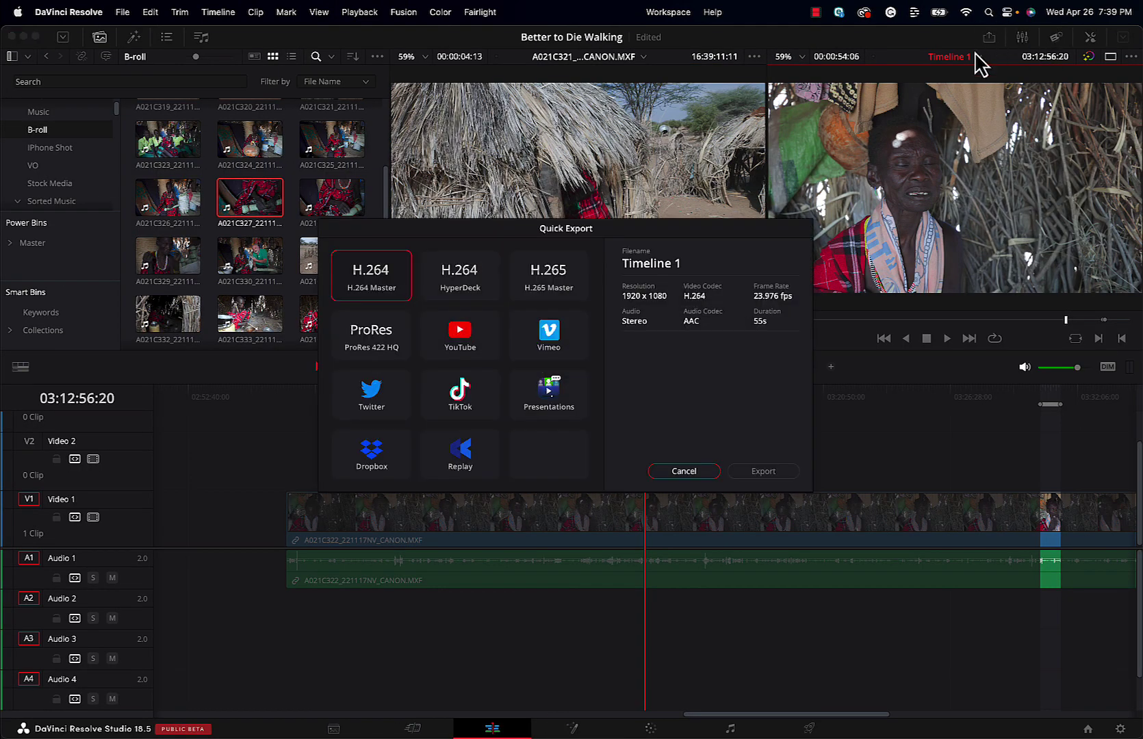
pyautogui.click(688, 472)
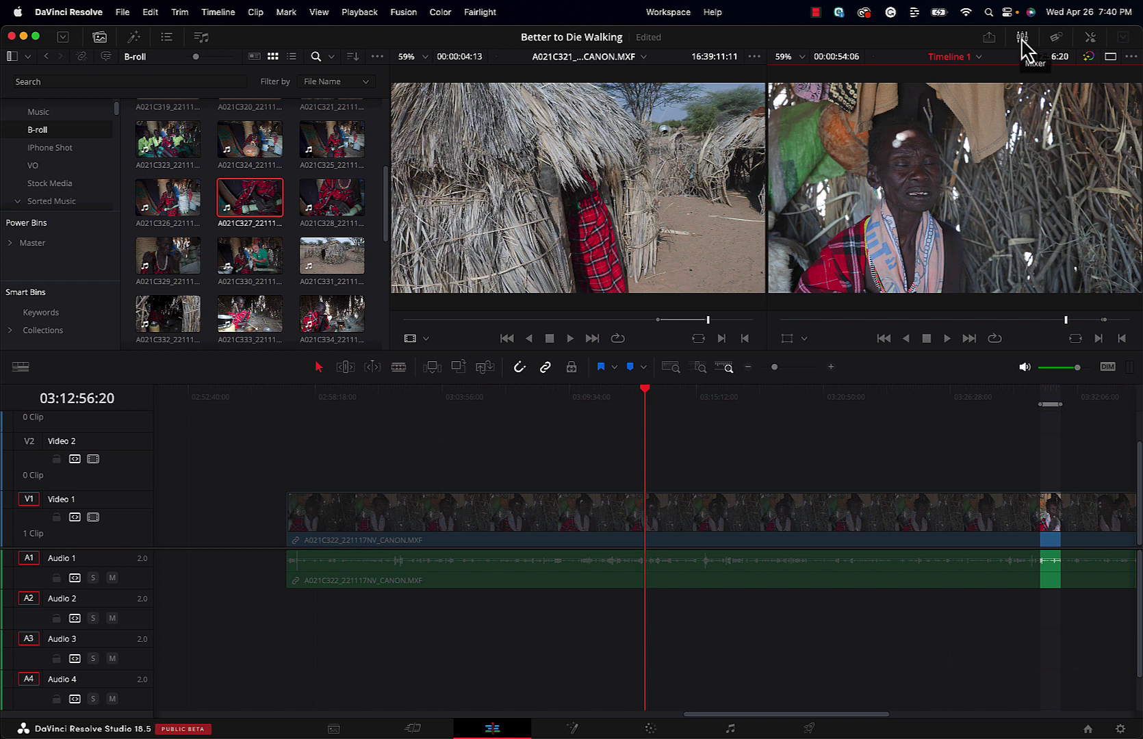
# - Show the audio Meters beside the timeline and play the clip briefly to watch its levels
pyautogui.click(1022, 41)
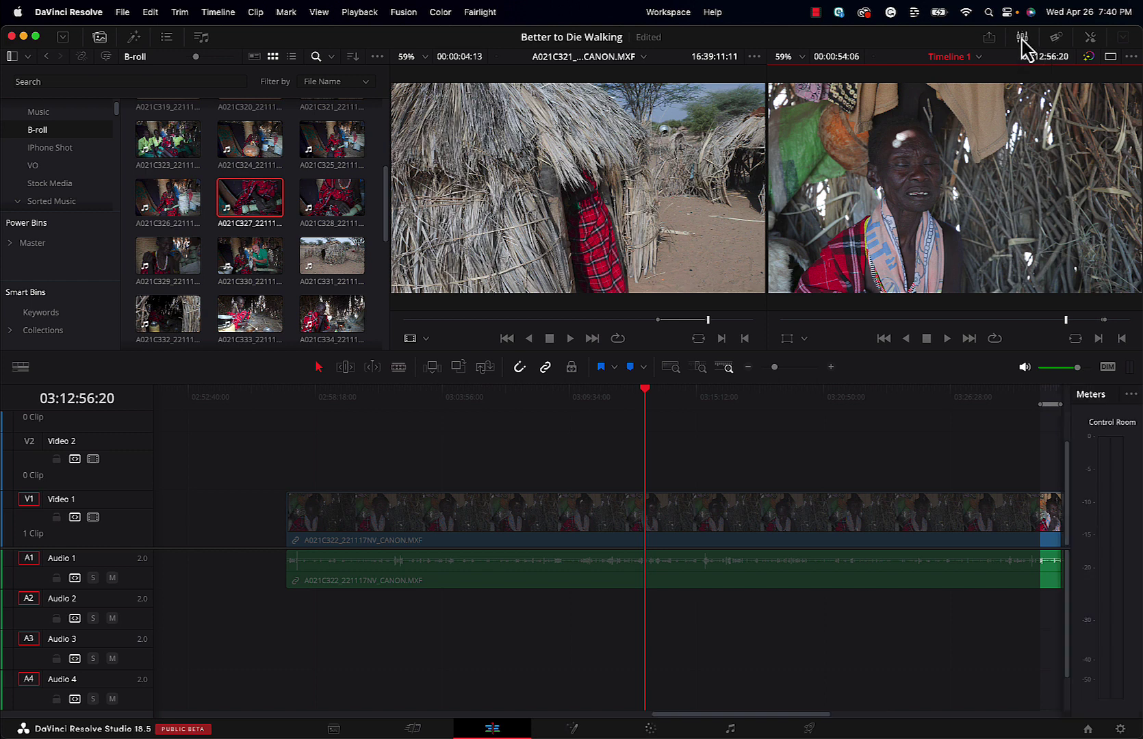
pyautogui.press('space')
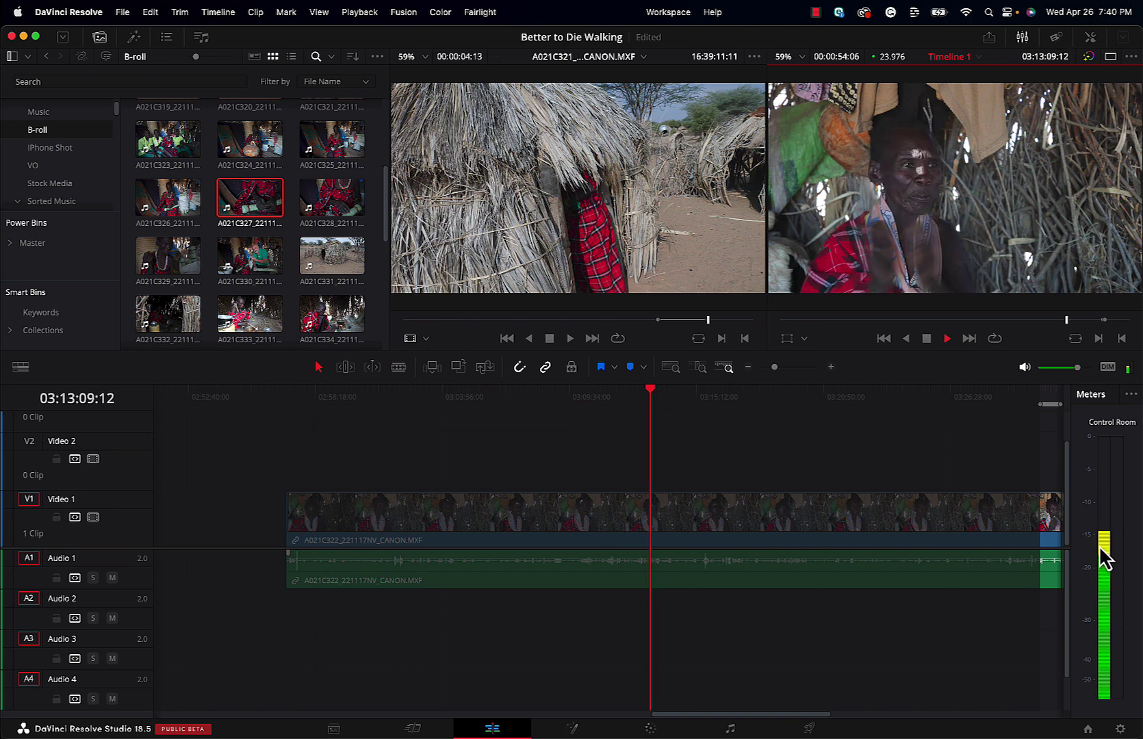
pyautogui.press('space')
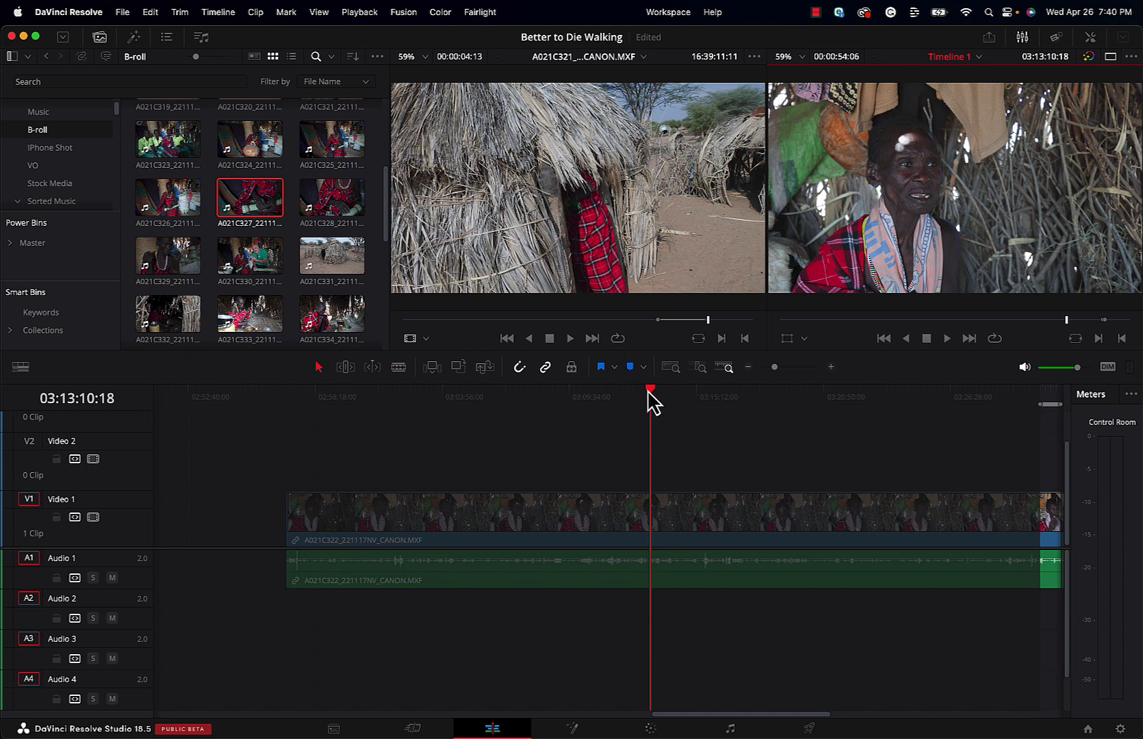
# - Toggle the clip Metadata panel on and back off
pyautogui.click(1056, 37)
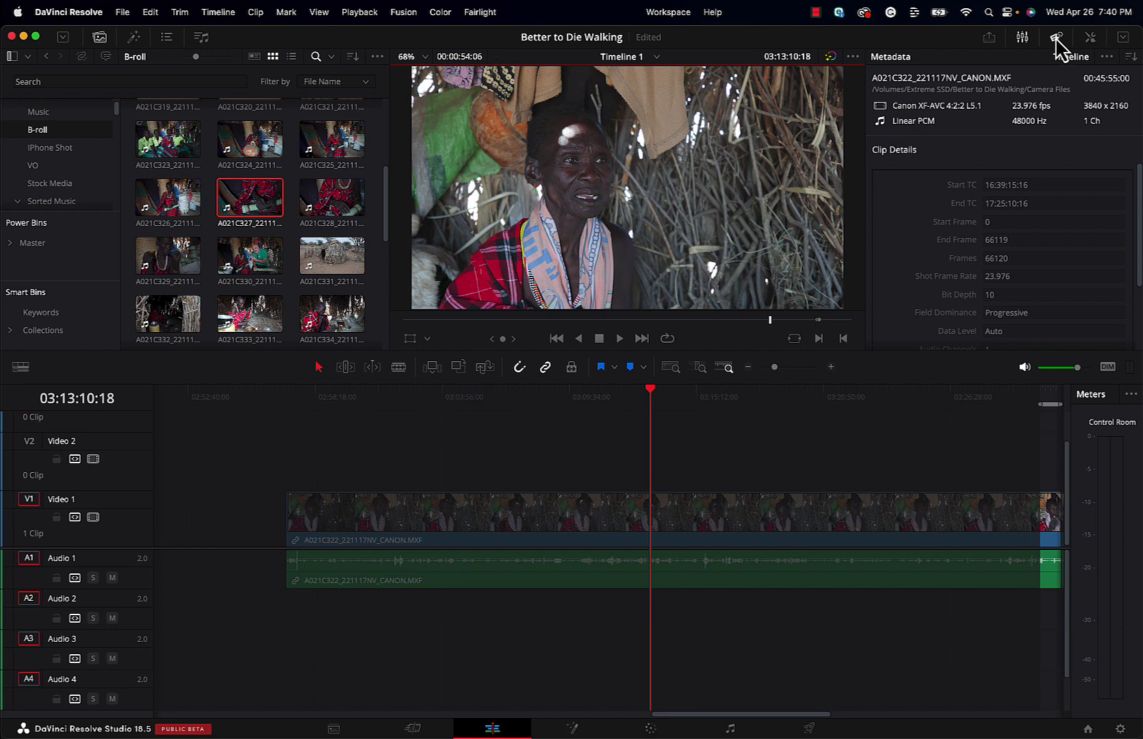
pyautogui.click(1056, 37)
pyautogui.click(664, 395)
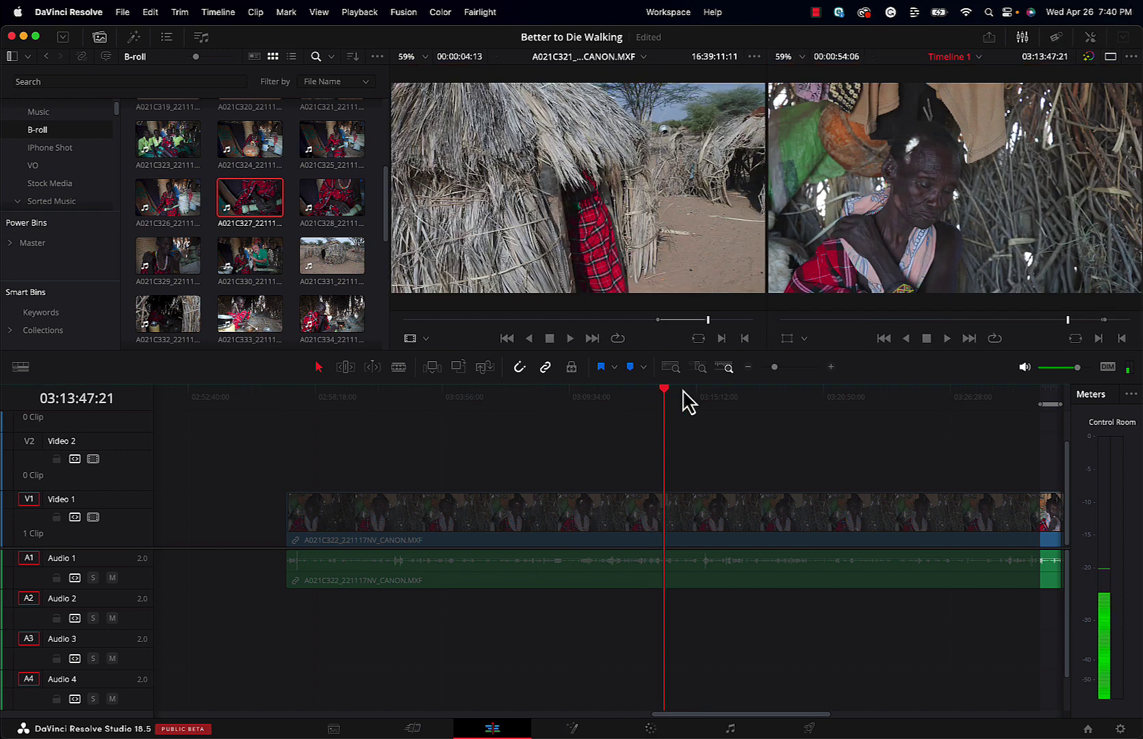
# - Check the Canon clip's audio Volume and Pan (both 0.00) in the Inspector, then close it
pyautogui.click(1090, 38)
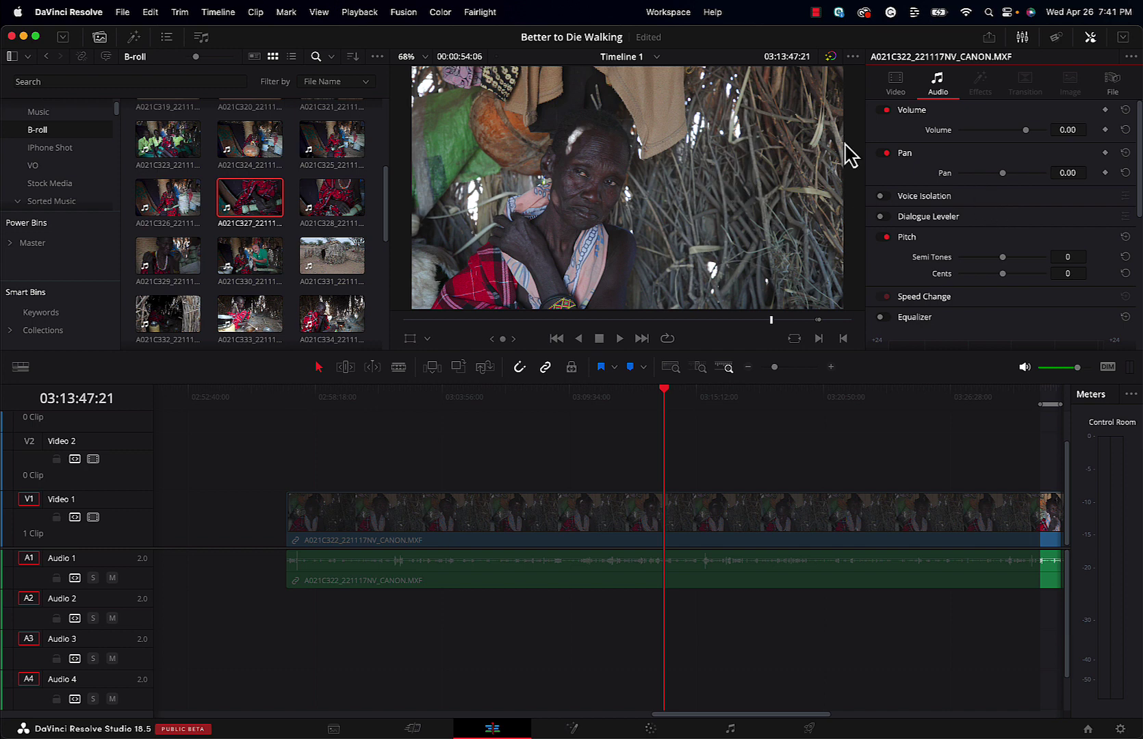
pyautogui.click(1094, 39)
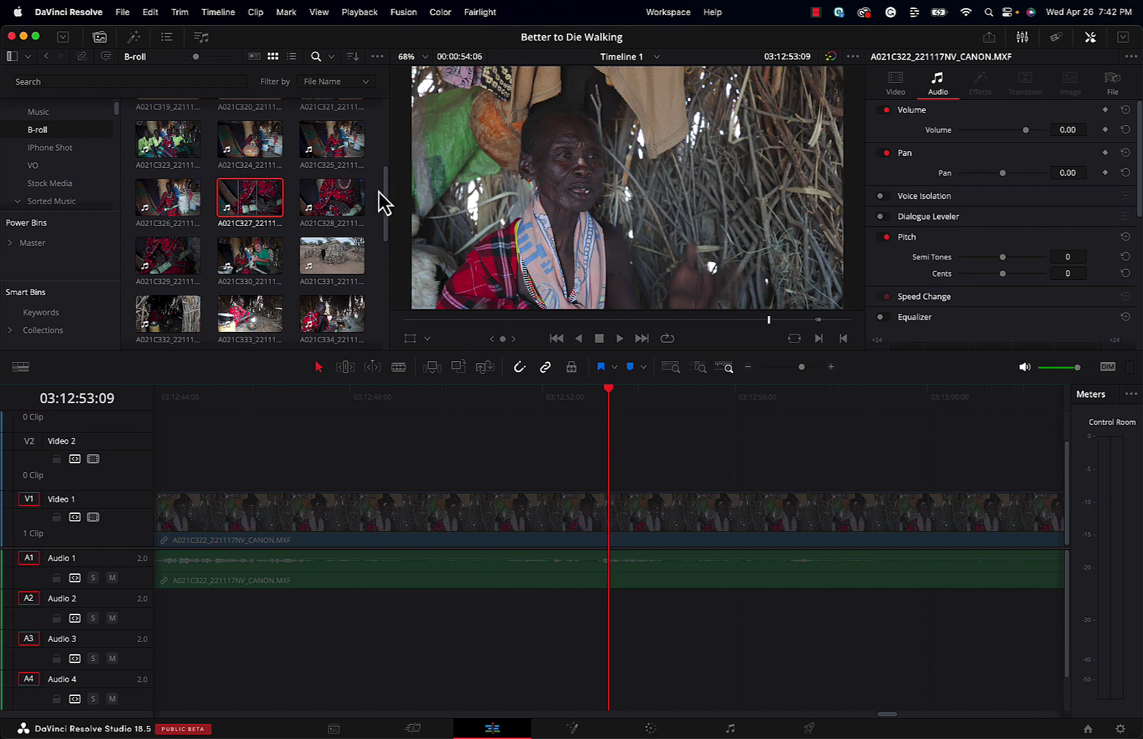
# - Load clip A021C323_221117Y7_CANON.MXF from the B-roll bin into the source viewer
pyautogui.doubleClick(184, 147)
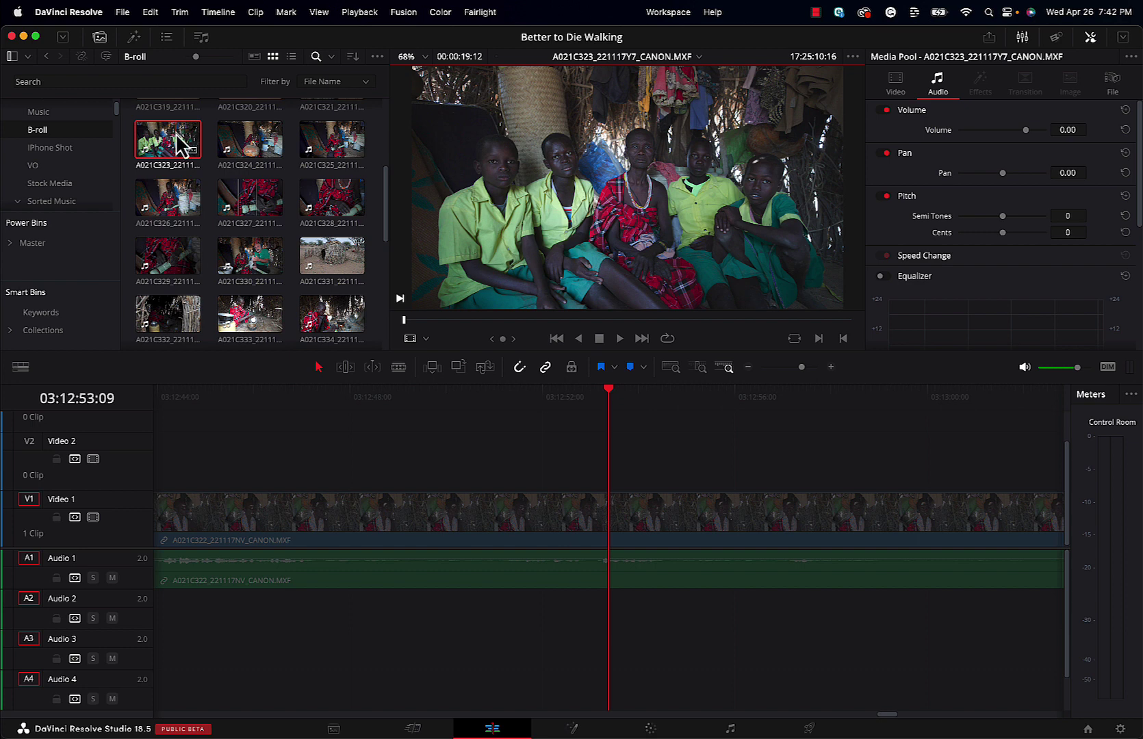
pyautogui.moveTo(571, 177)
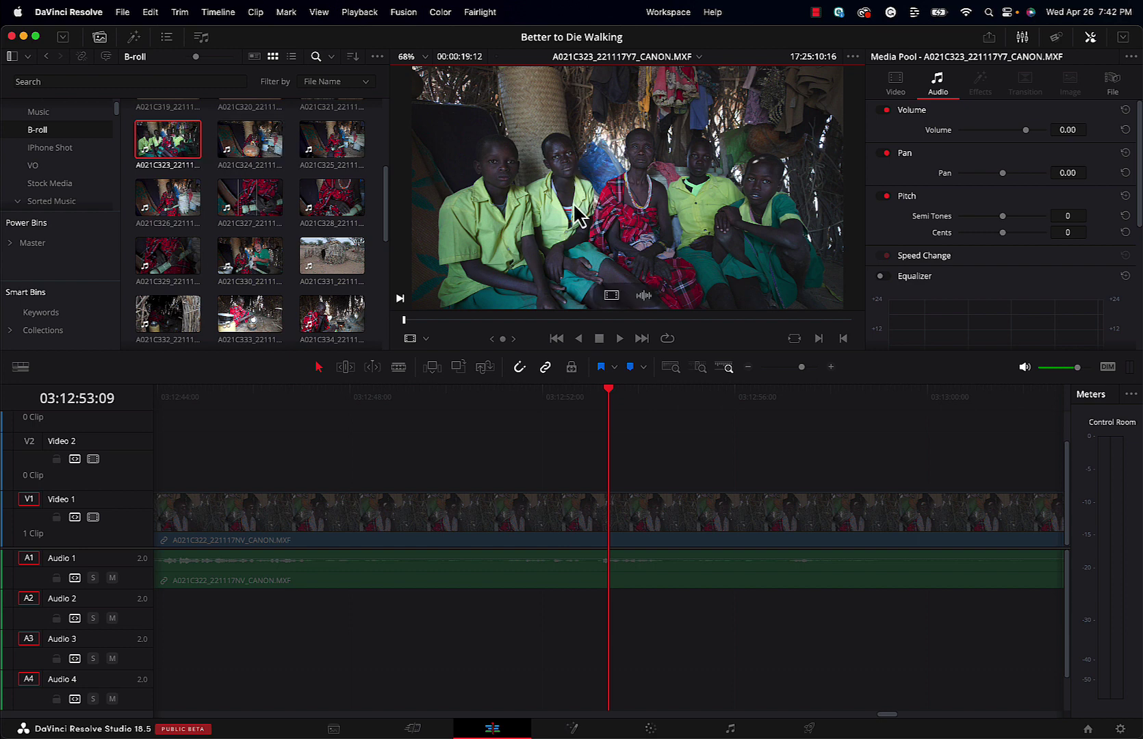
pyautogui.click(558, 477)
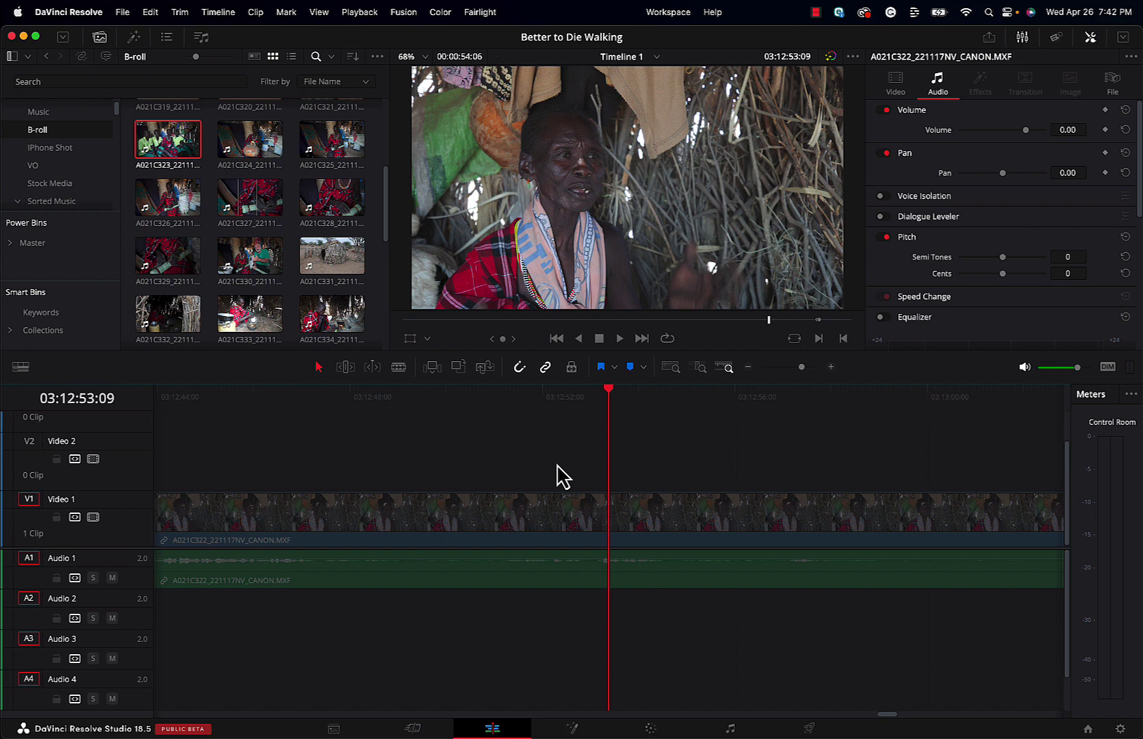
pyautogui.click(177, 142)
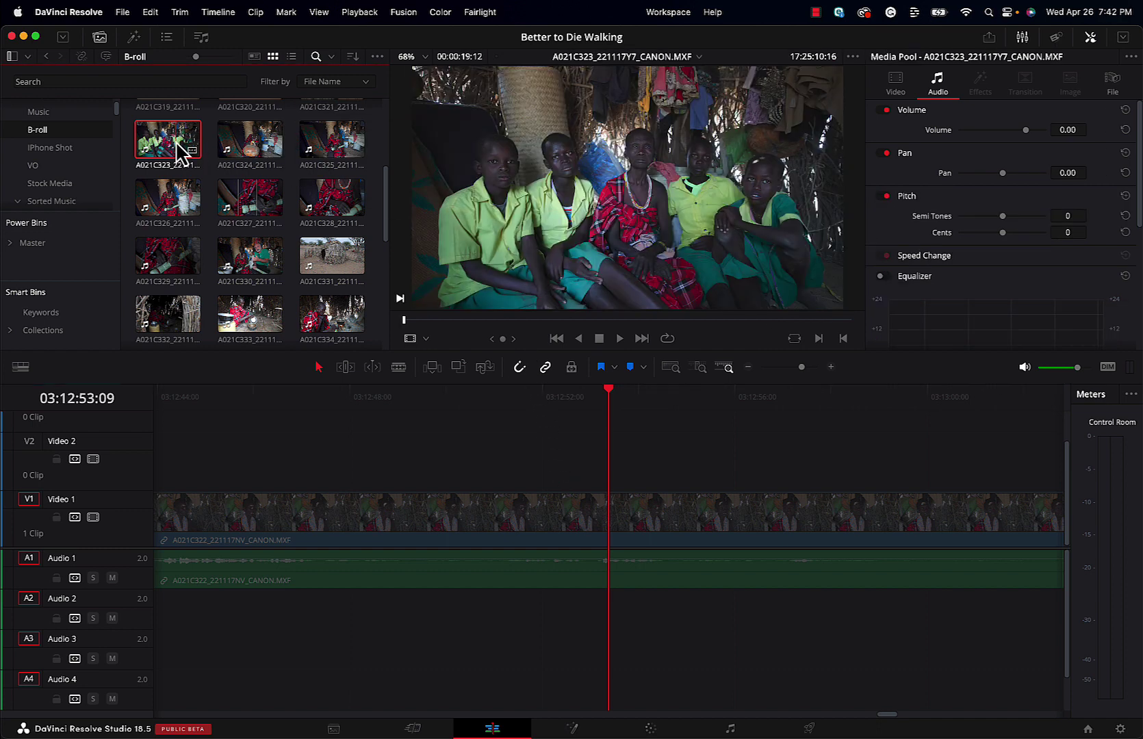
# - Mark a 00:00:07:14 in-to-out range on the source clip and drag it toward the timeline
pyautogui.press('space')
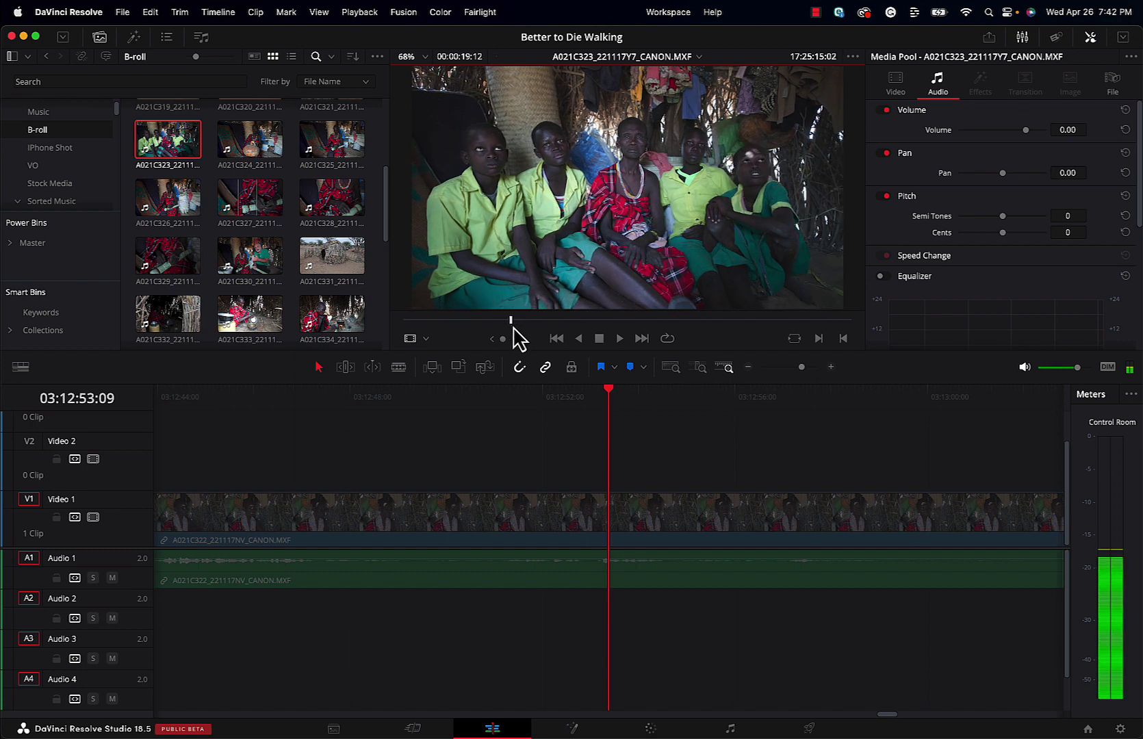
pyautogui.click(496, 321)
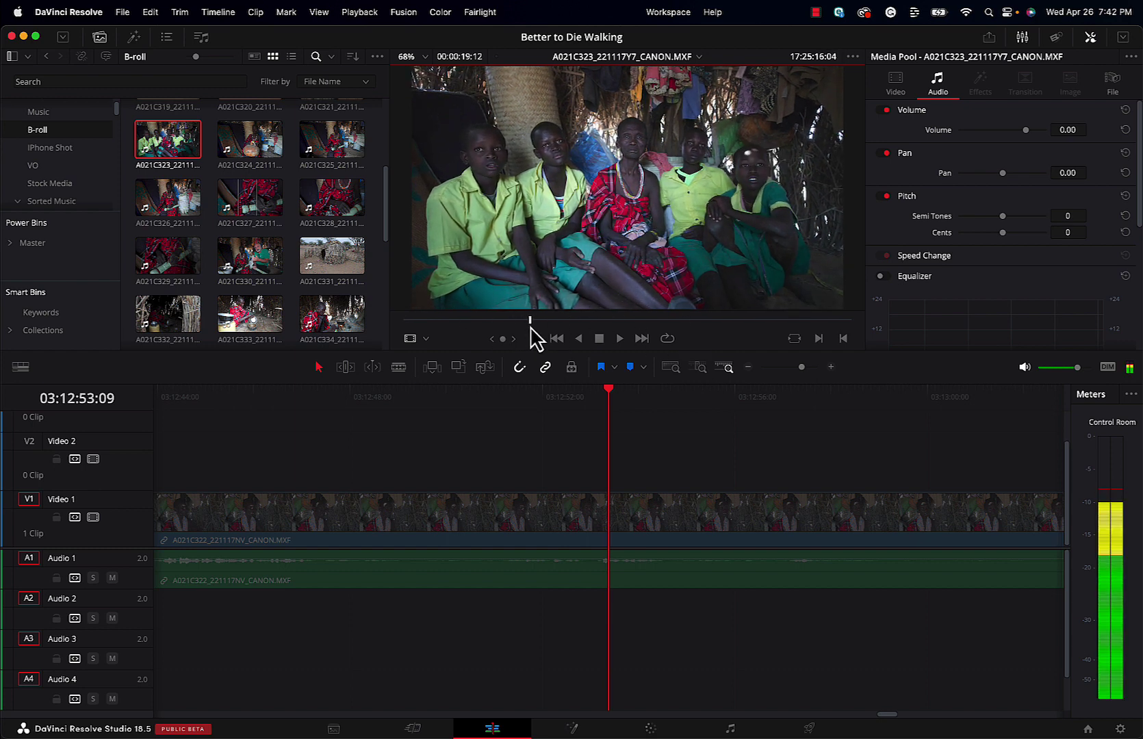
pyautogui.press('i')
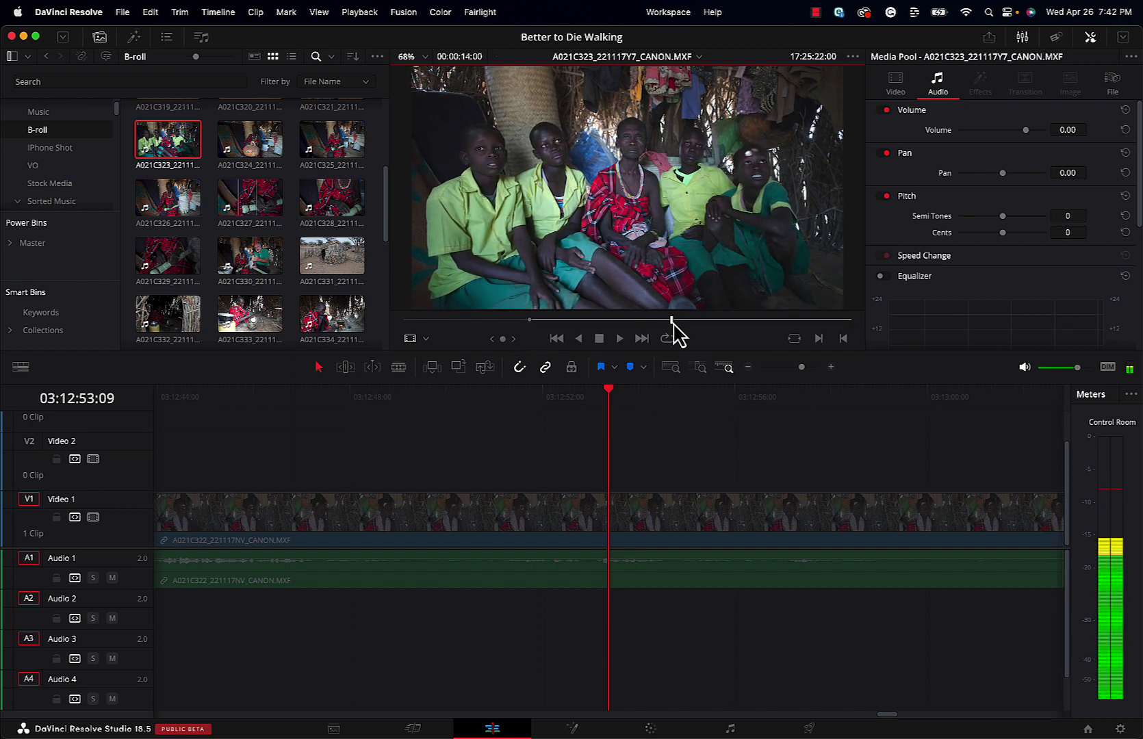
pyautogui.press('space')
pyautogui.click(703, 320)
pyautogui.press('o')
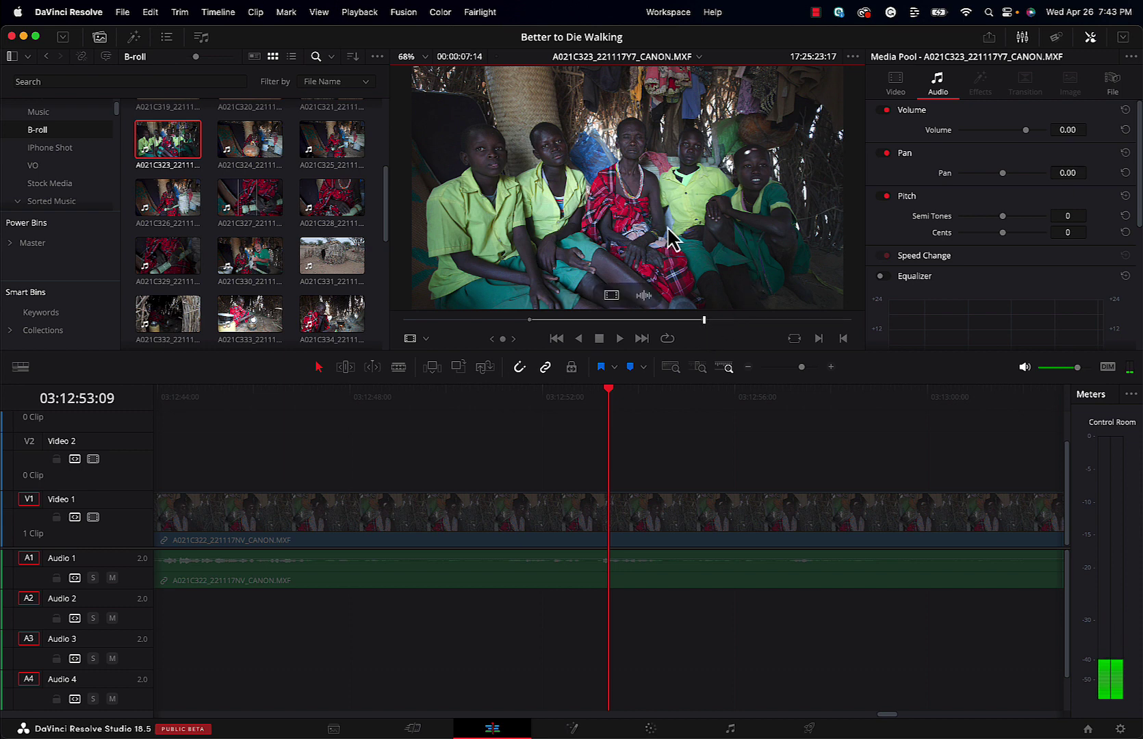
pyautogui.moveTo(615, 204); pyautogui.dragTo(632, 438)
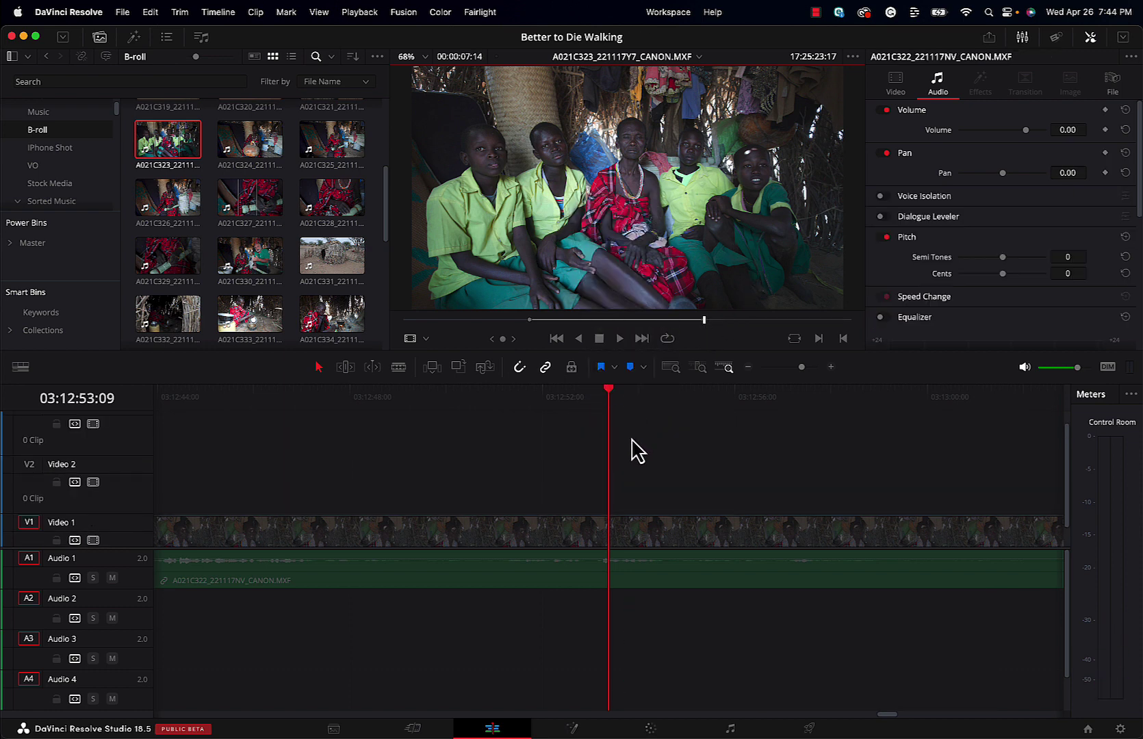
# - Switch the viewer to Timeline 1, heighten Video 1, and lower the video/audio divider for more video room
pyautogui.click(137, 405)
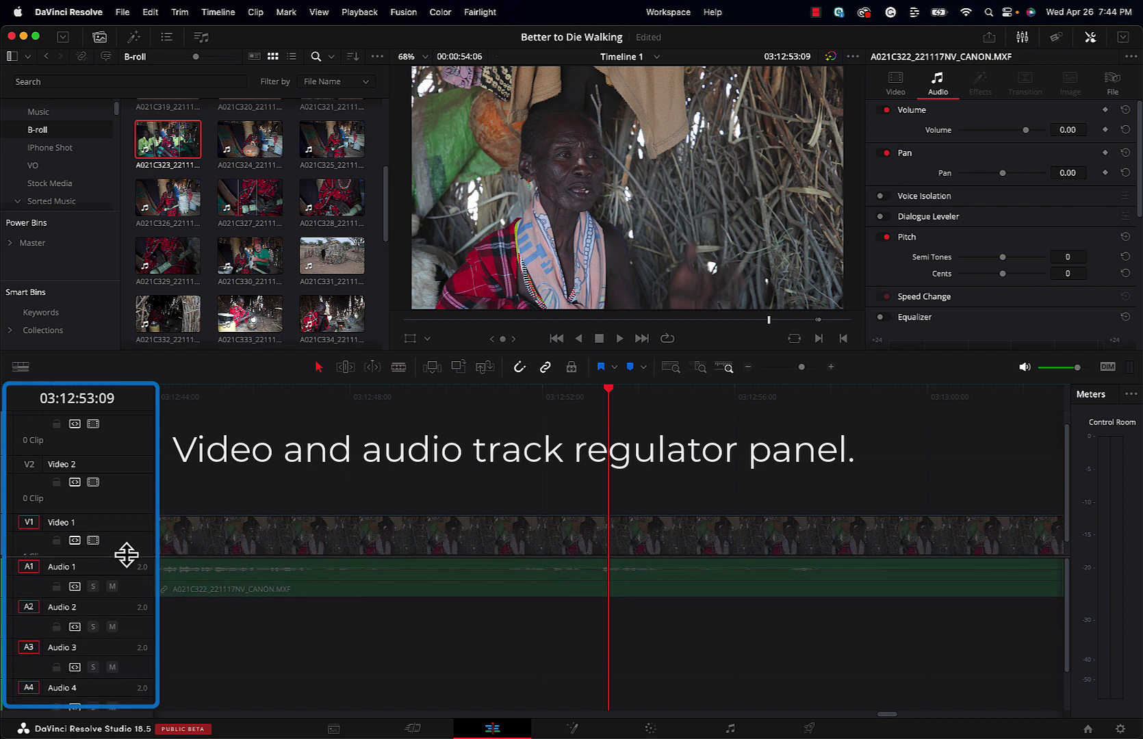
pyautogui.moveTo(125, 550); pyautogui.dragTo(128, 586)
pyautogui.scroll(-5, 128, 586)
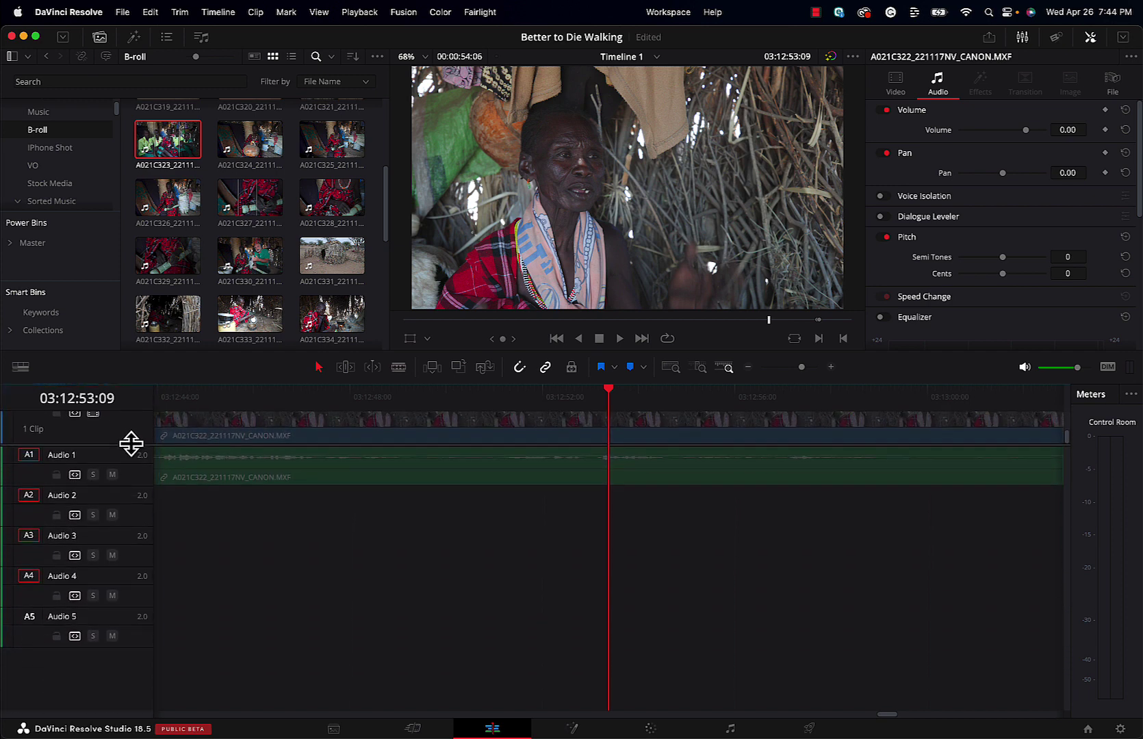
pyautogui.scroll(6, 133, 448)
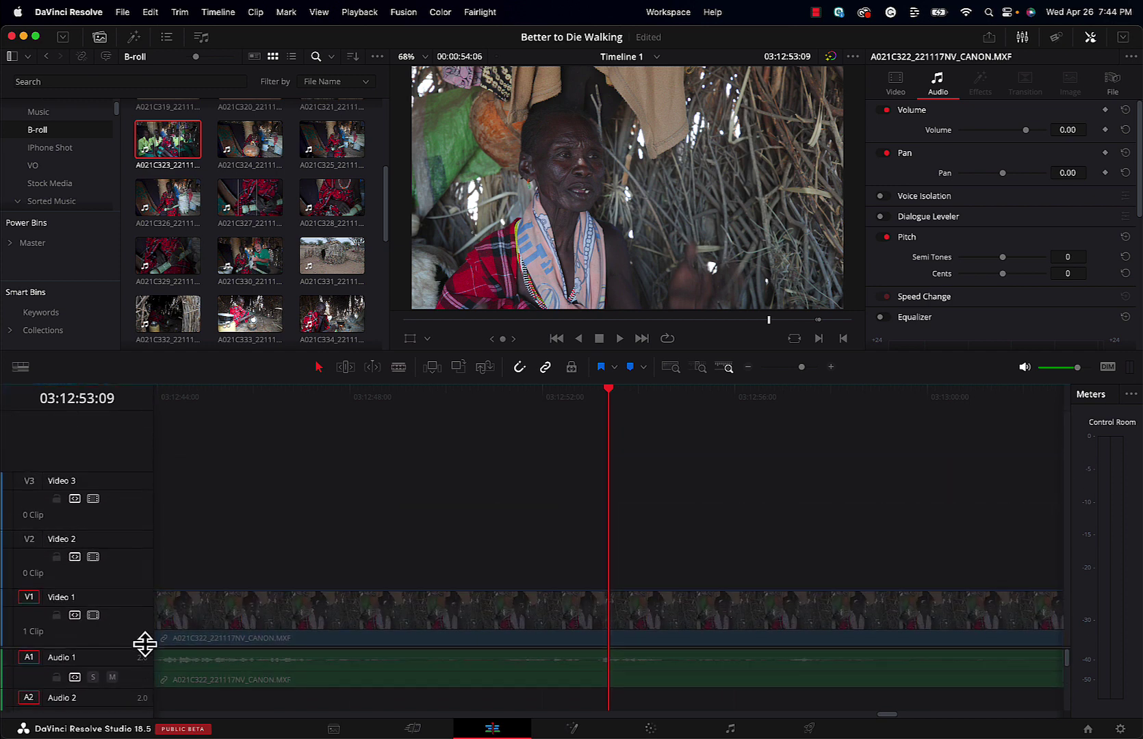
pyautogui.scroll(-5, 147, 599)
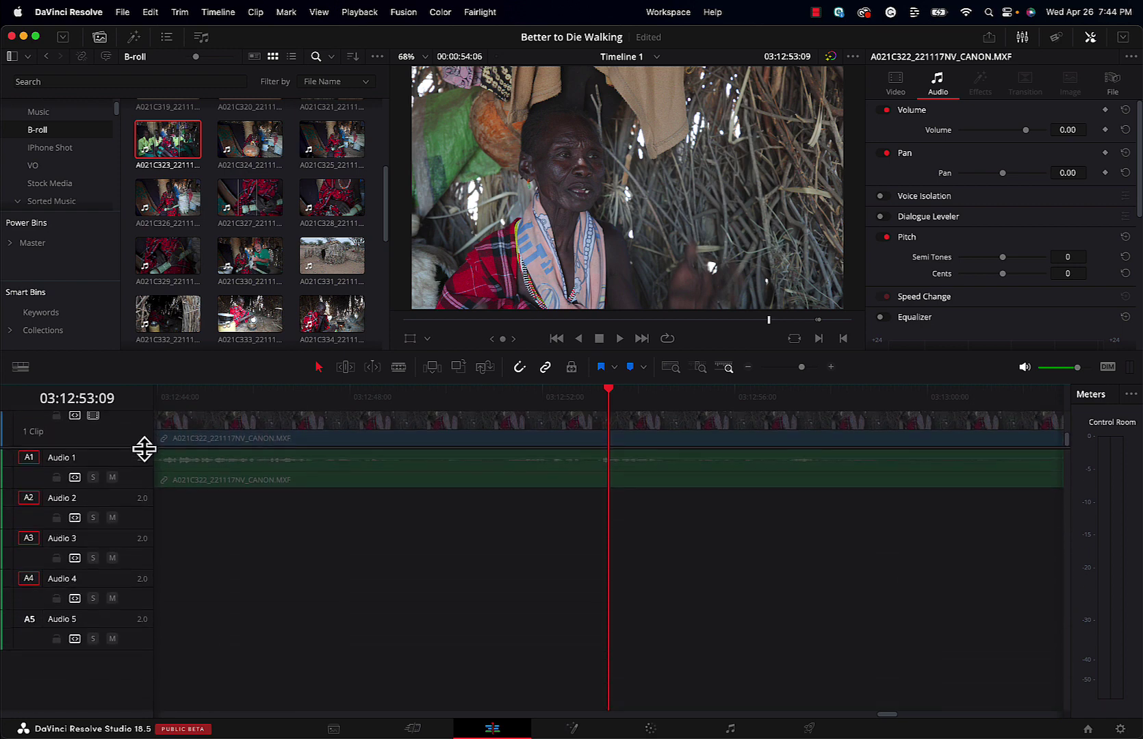
pyautogui.moveTo(144, 449); pyautogui.dragTo(124, 577)
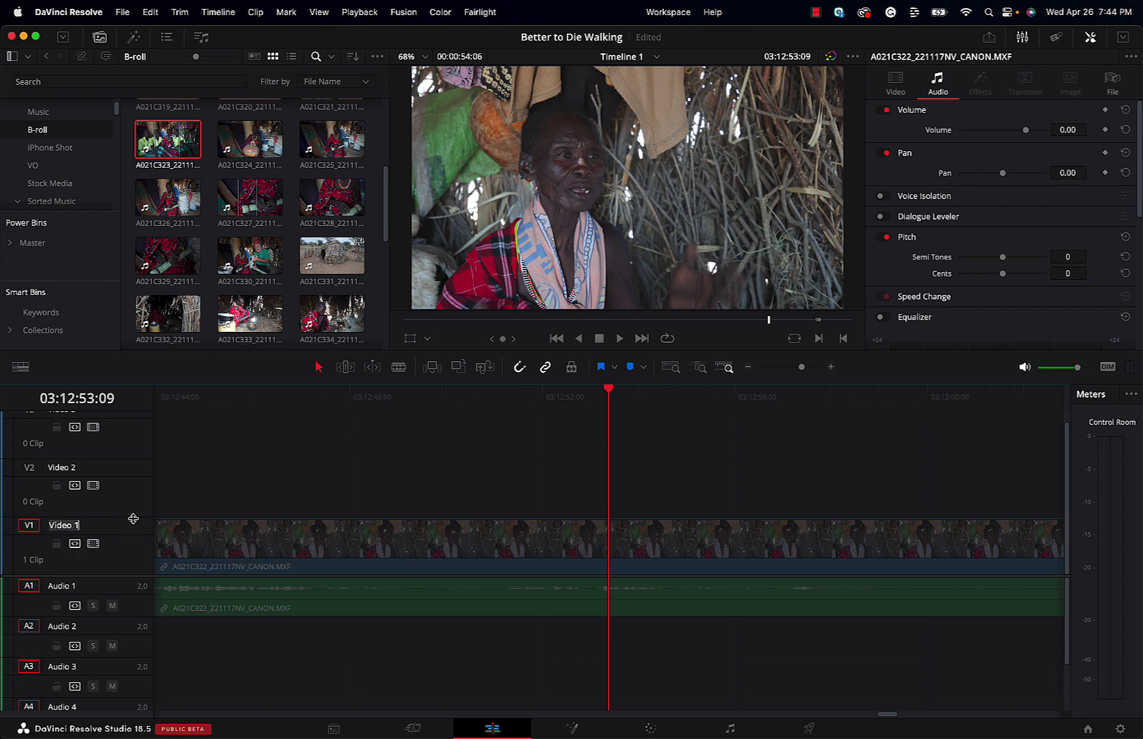
# - Rename the Video 1 track to 'Interview' and lock it together with Audio 1
pyautogui.write('Interview')
pyautogui.press('Return')
pyautogui.click(57, 544)
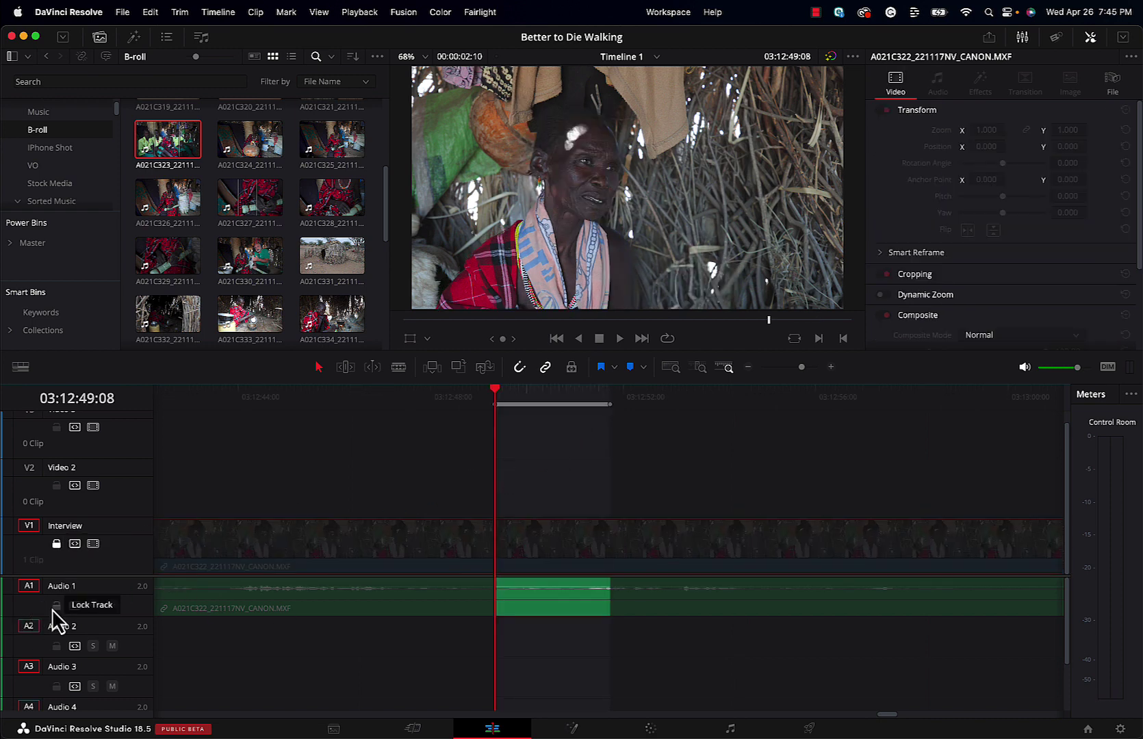
pyautogui.click(56, 606)
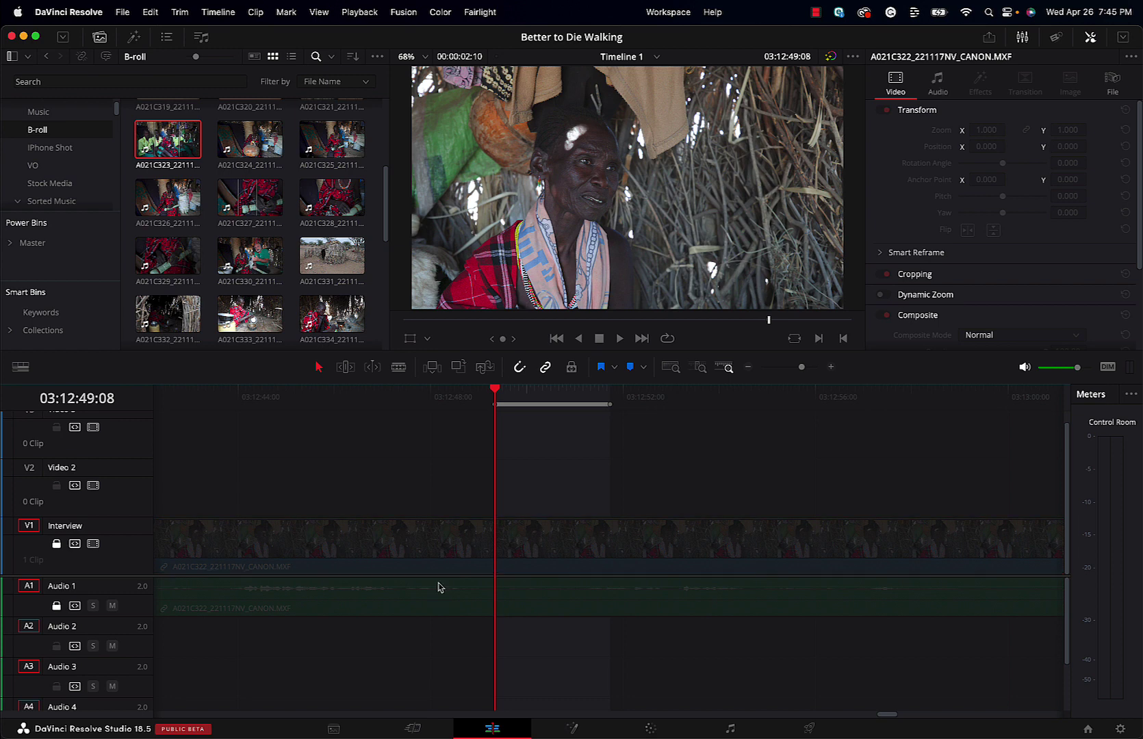
# - Unlock Interview and Audio 1, disable their auto track selection, and park the playhead at 03:12:49:22
pyautogui.moveTo(255, 199)
pyautogui.mouseDown()
pyautogui.moveTo(336, 261)
pyautogui.moveTo(620, 558)
pyautogui.moveTo(684, 541)
pyautogui.moveTo(579, 551)
pyautogui.moveTo(557, 464)
pyautogui.moveTo(458, 481)
pyautogui.moveTo(333, 215)
pyautogui.moveTo(252, 203)
pyautogui.mouseUp()
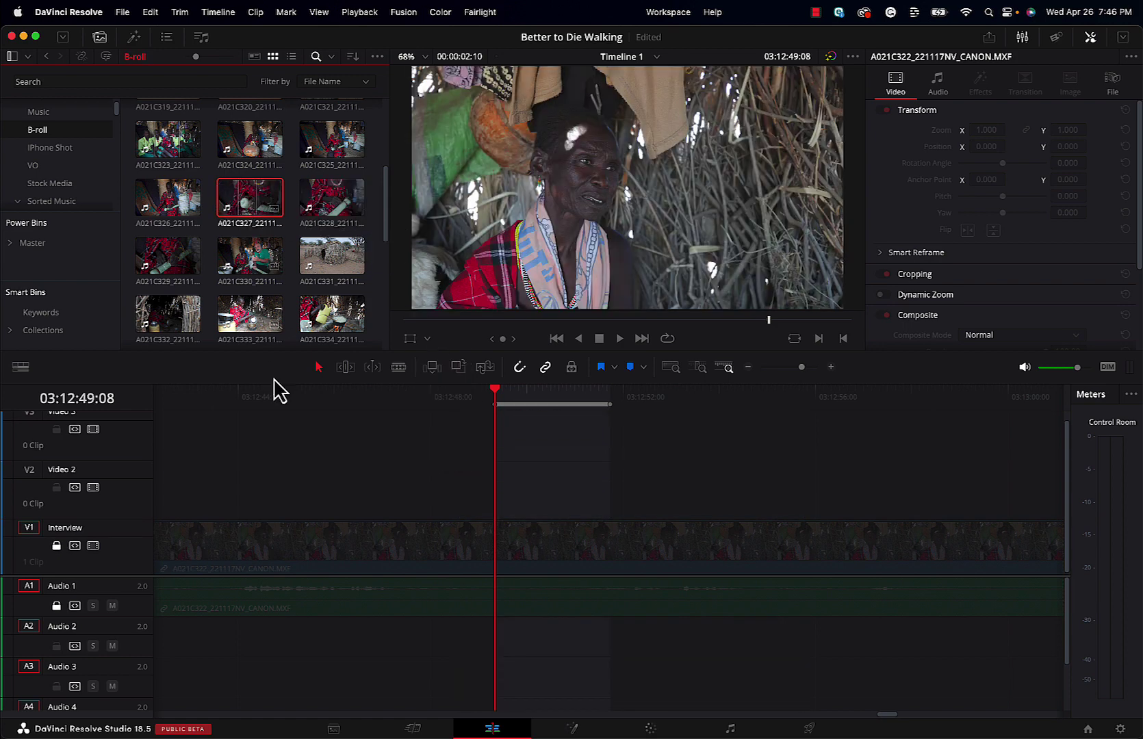
pyautogui.click(56, 545)
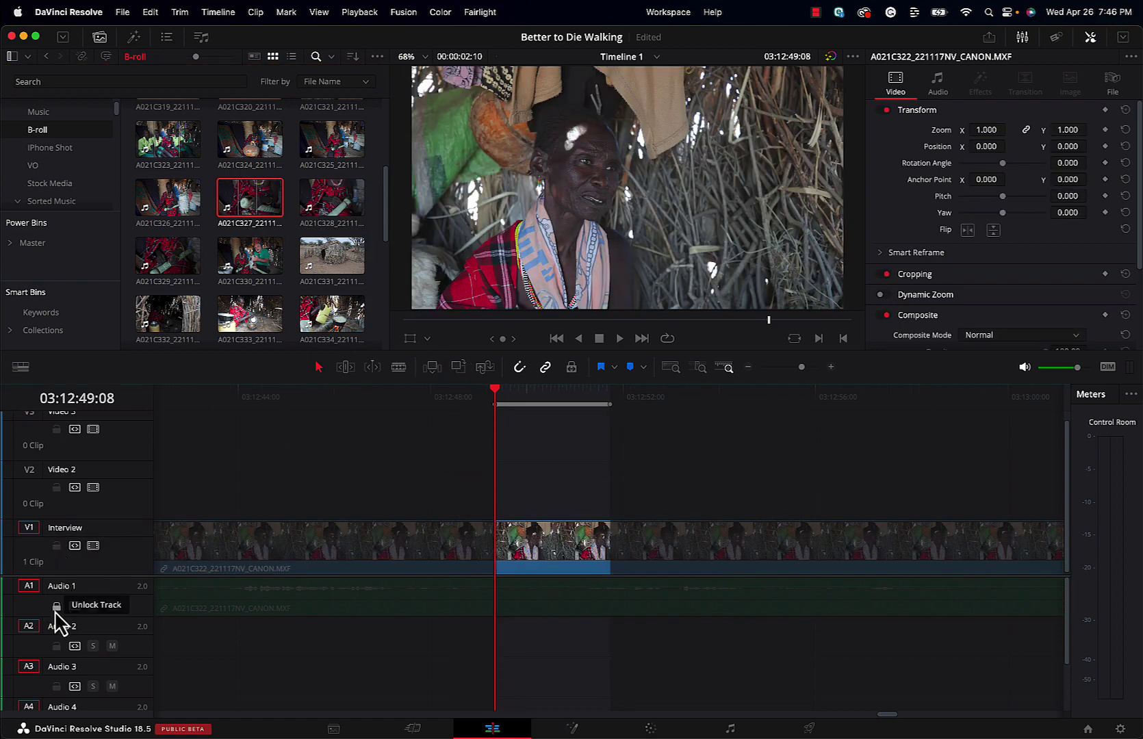
pyautogui.click(56, 606)
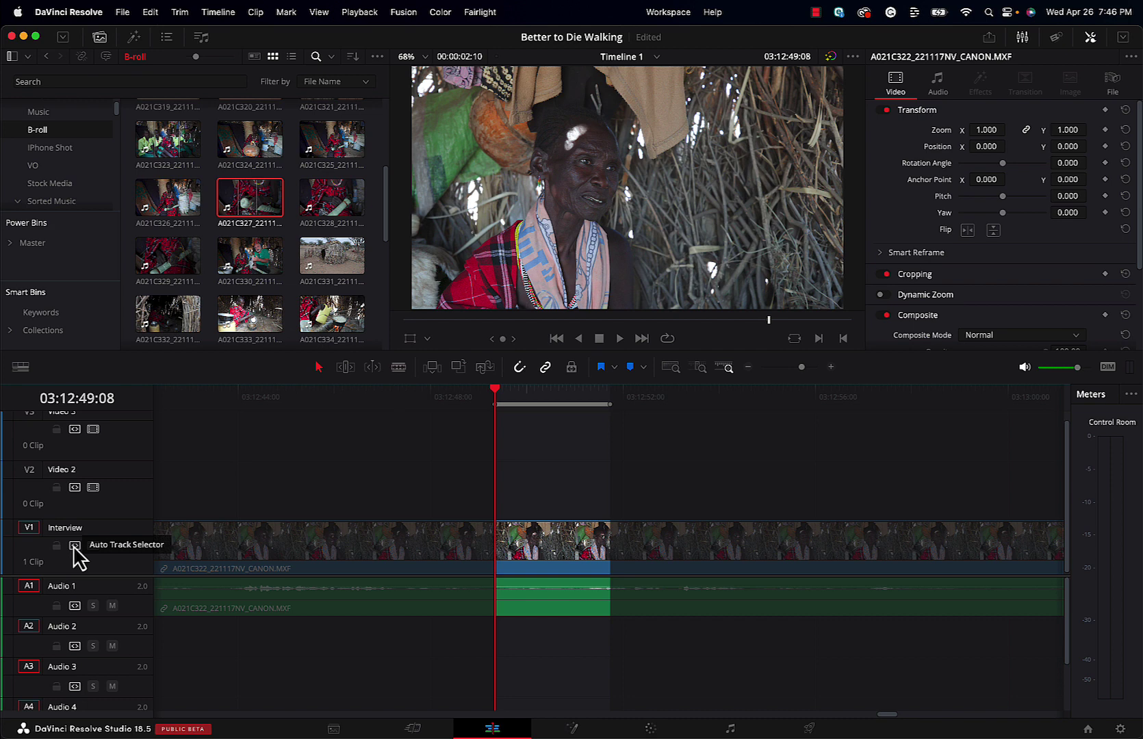
pyautogui.click(74, 546)
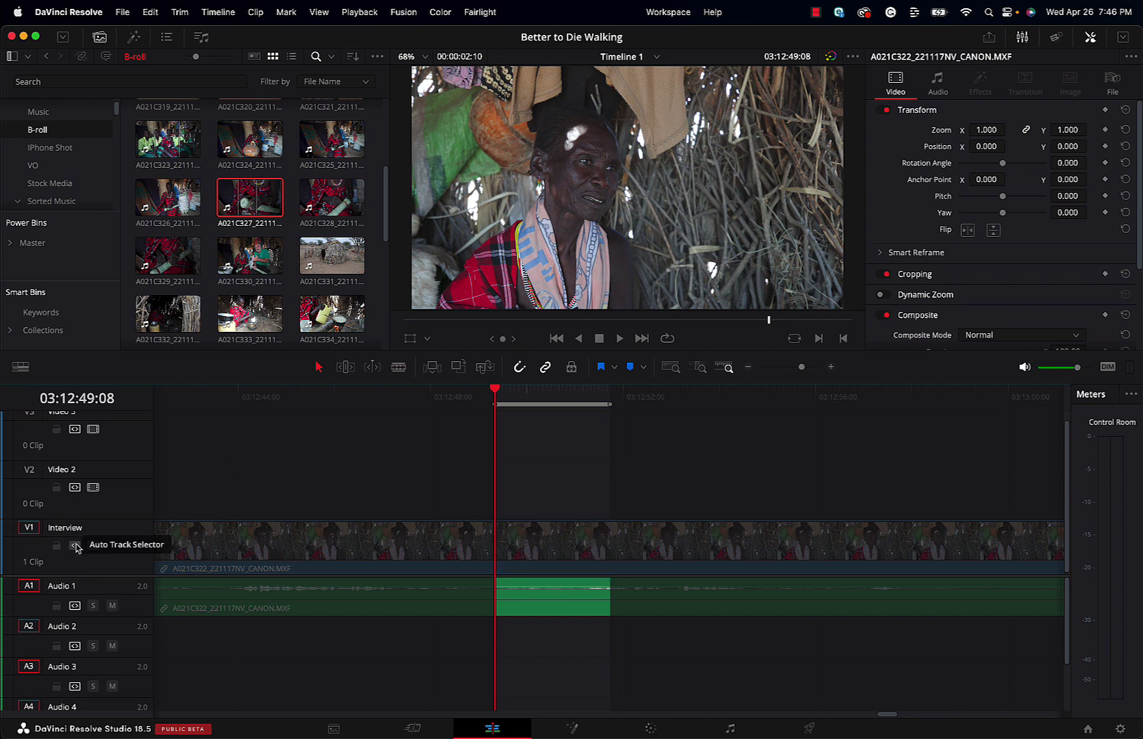
pyautogui.click(75, 606)
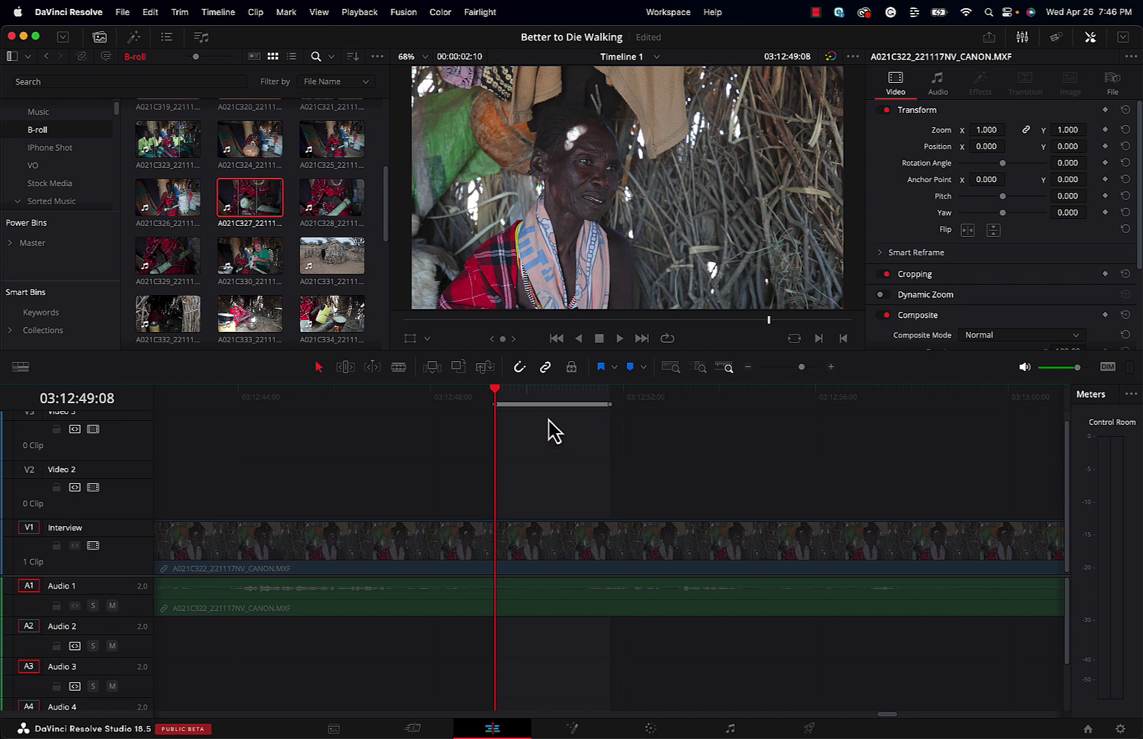
pyautogui.moveTo(557, 400); pyautogui.dragTo(522, 425)
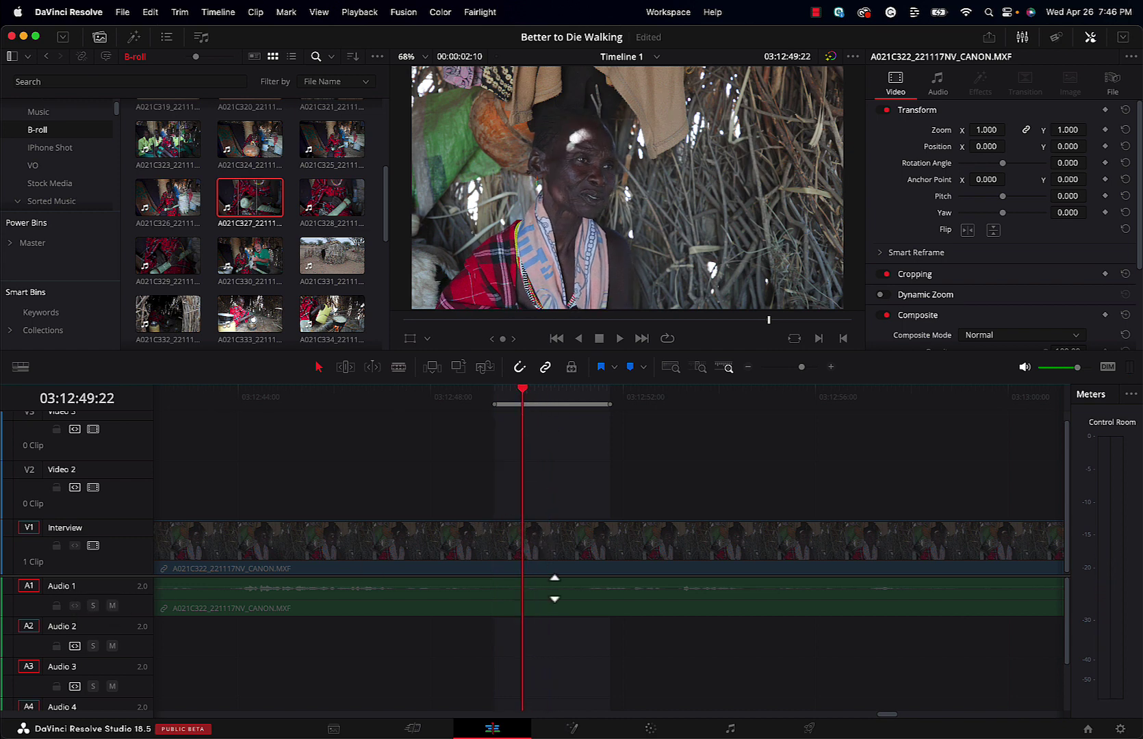
pyautogui.moveTo(554, 588); pyautogui.dragTo(557, 589)
pyautogui.click(93, 546)
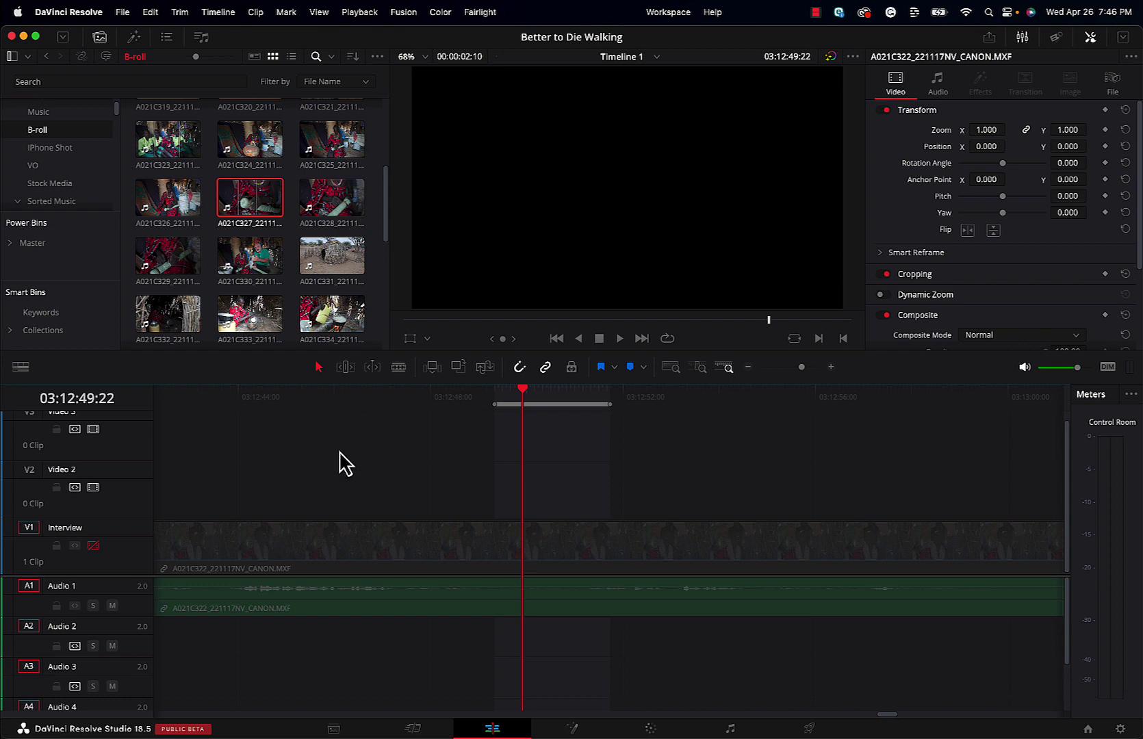
pyautogui.click(94, 488)
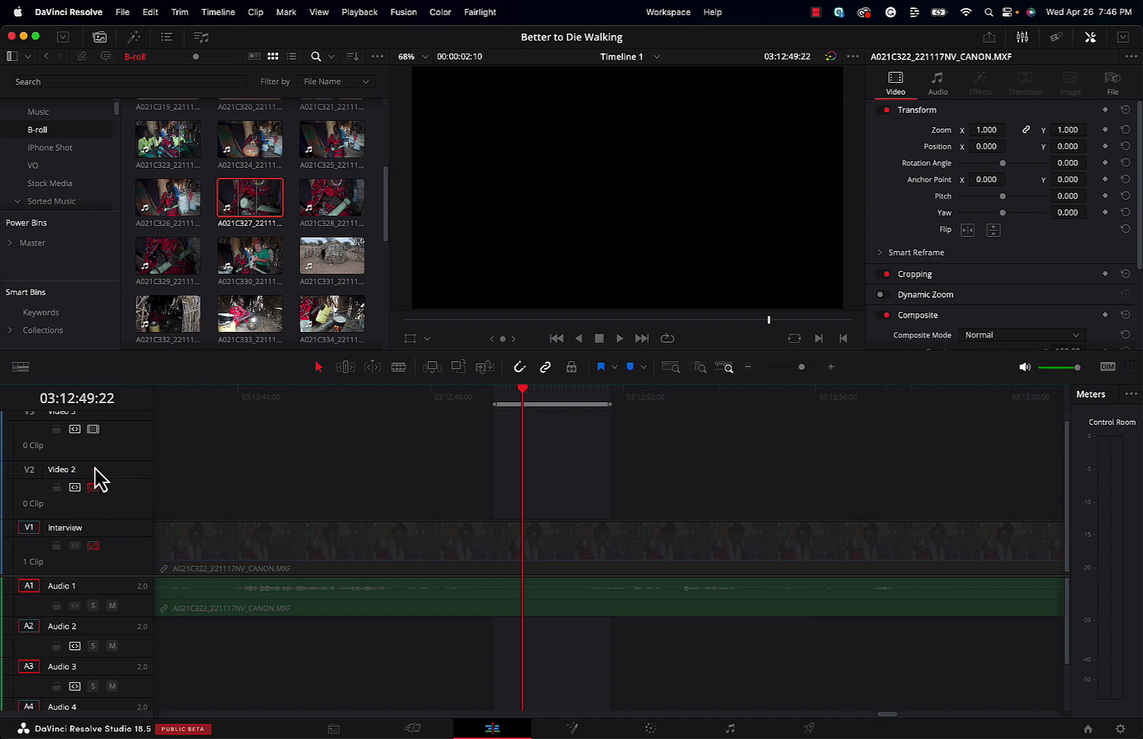
pyautogui.click(93, 429)
pyautogui.click(93, 487)
pyautogui.click(95, 431)
pyautogui.click(94, 545)
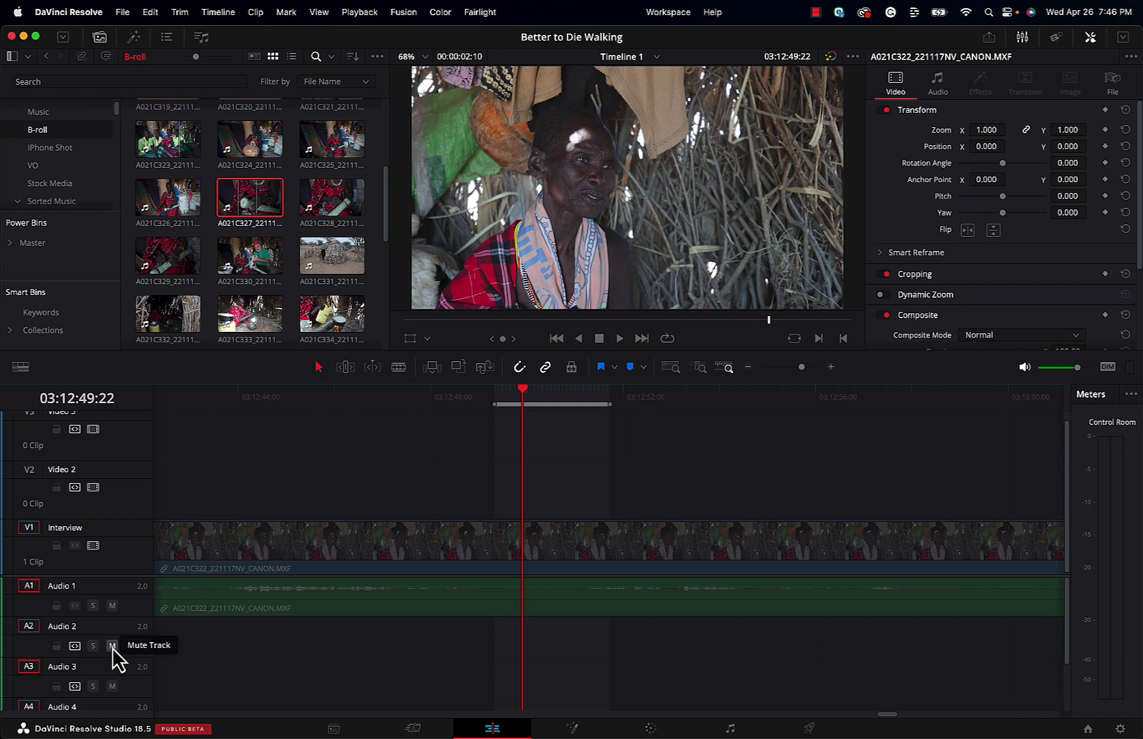
# - Turn on Mute in the Audio 1 and Audio 2 track headers
pyautogui.click(113, 606)
pyautogui.click(112, 646)
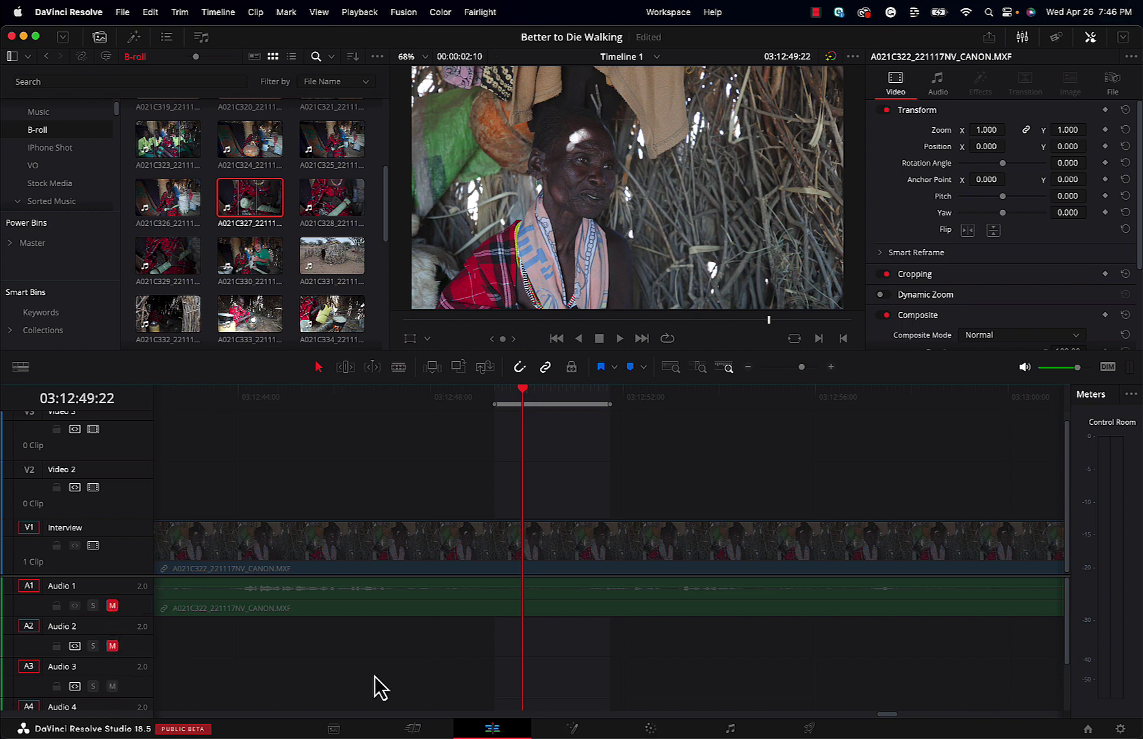